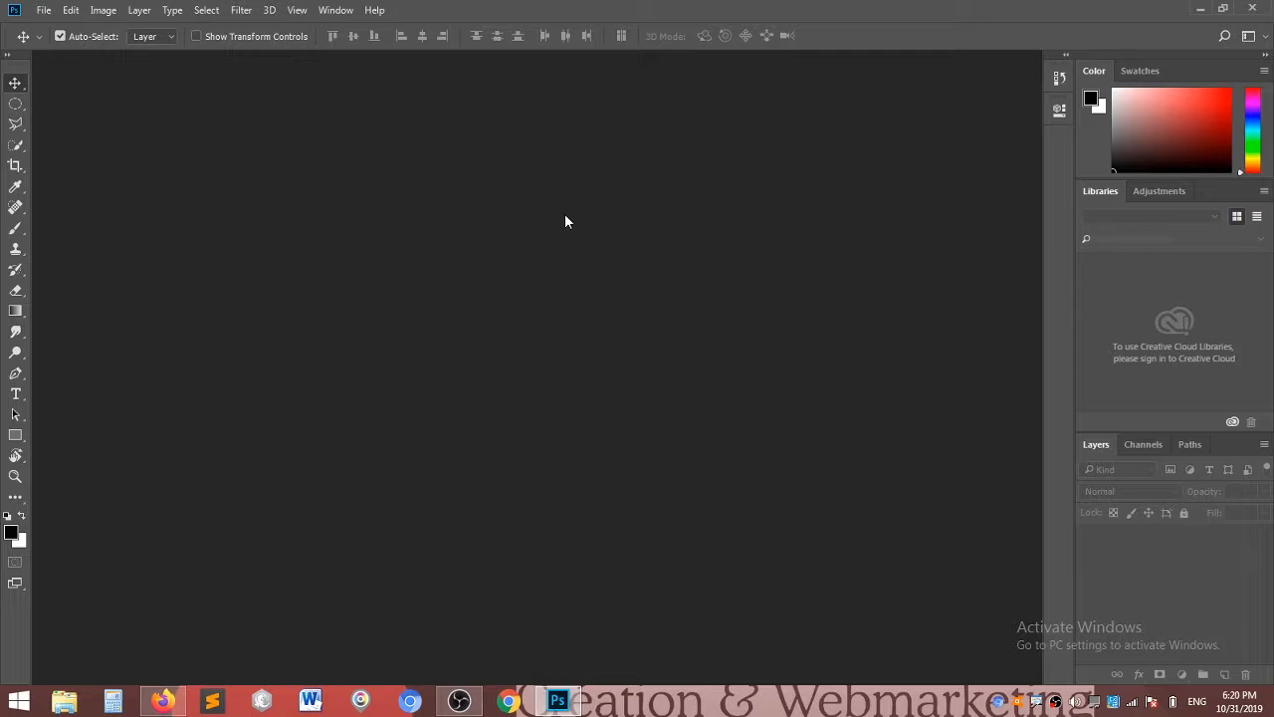
Step: Examine the tool variants grouped under the Marquee, Lasso and Quick Selection tools
click(21, 110)
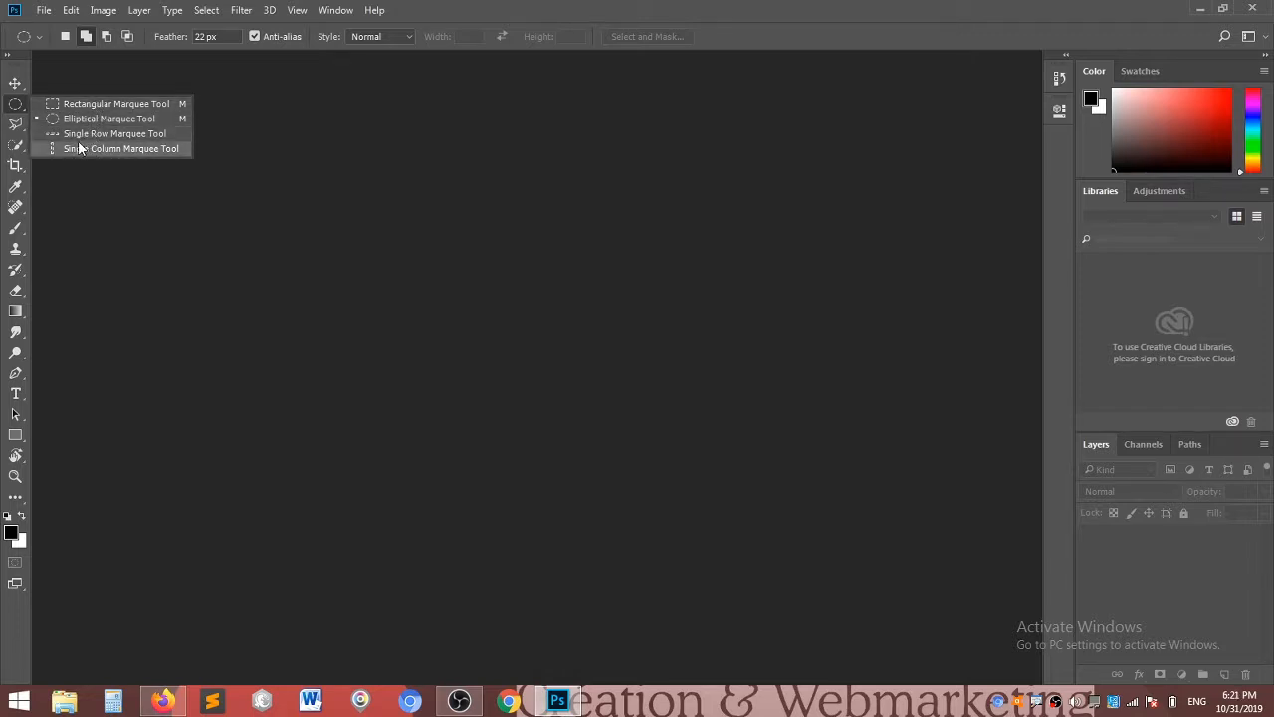
click(16, 125)
click(16, 124)
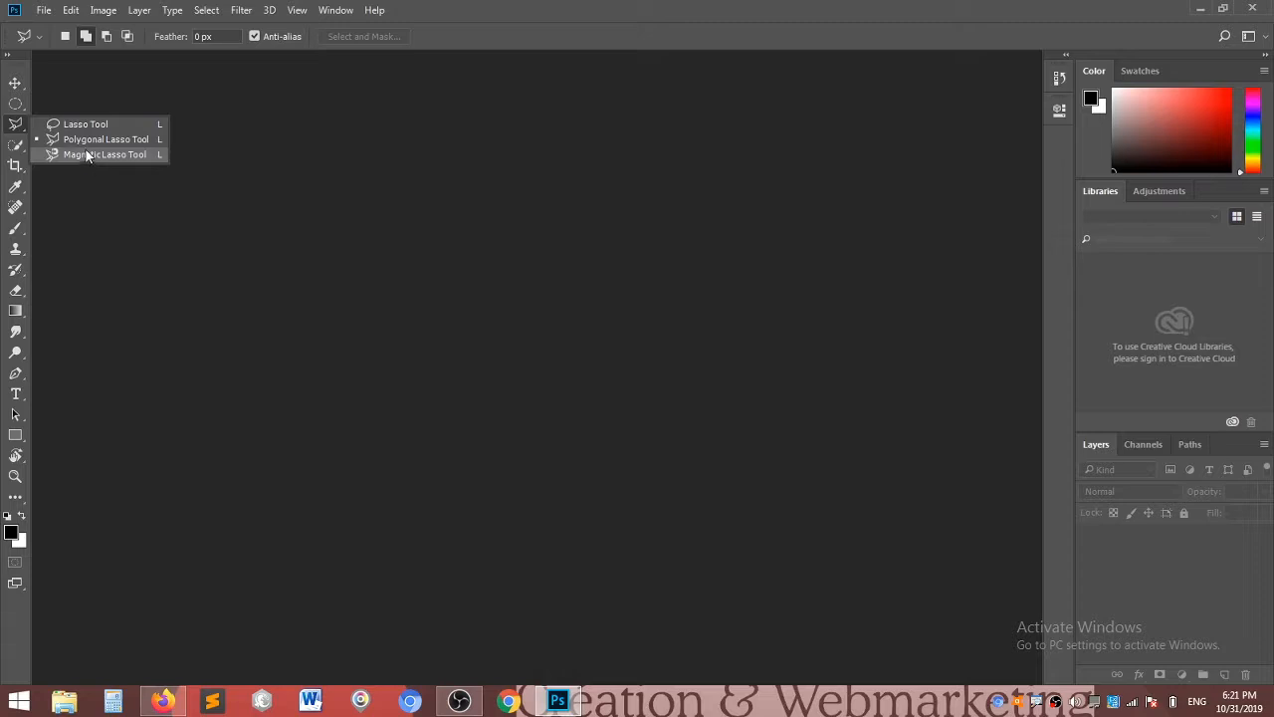
click(18, 105)
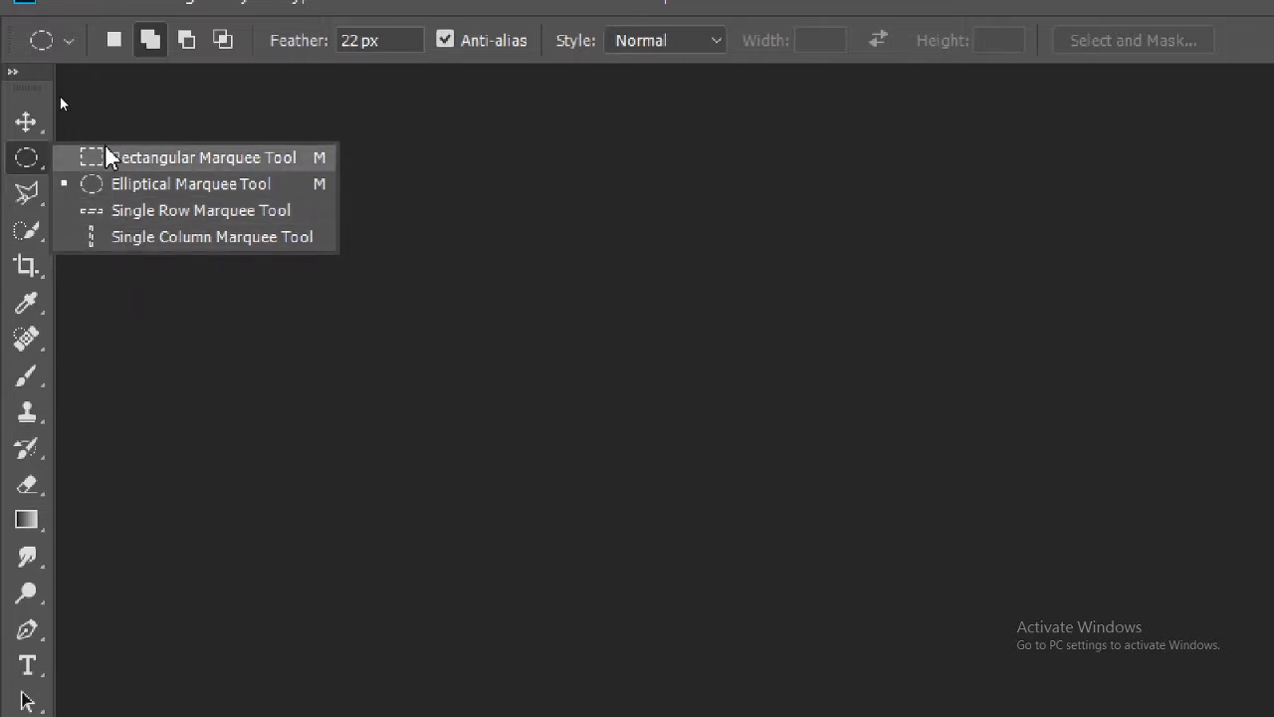
click(35, 199)
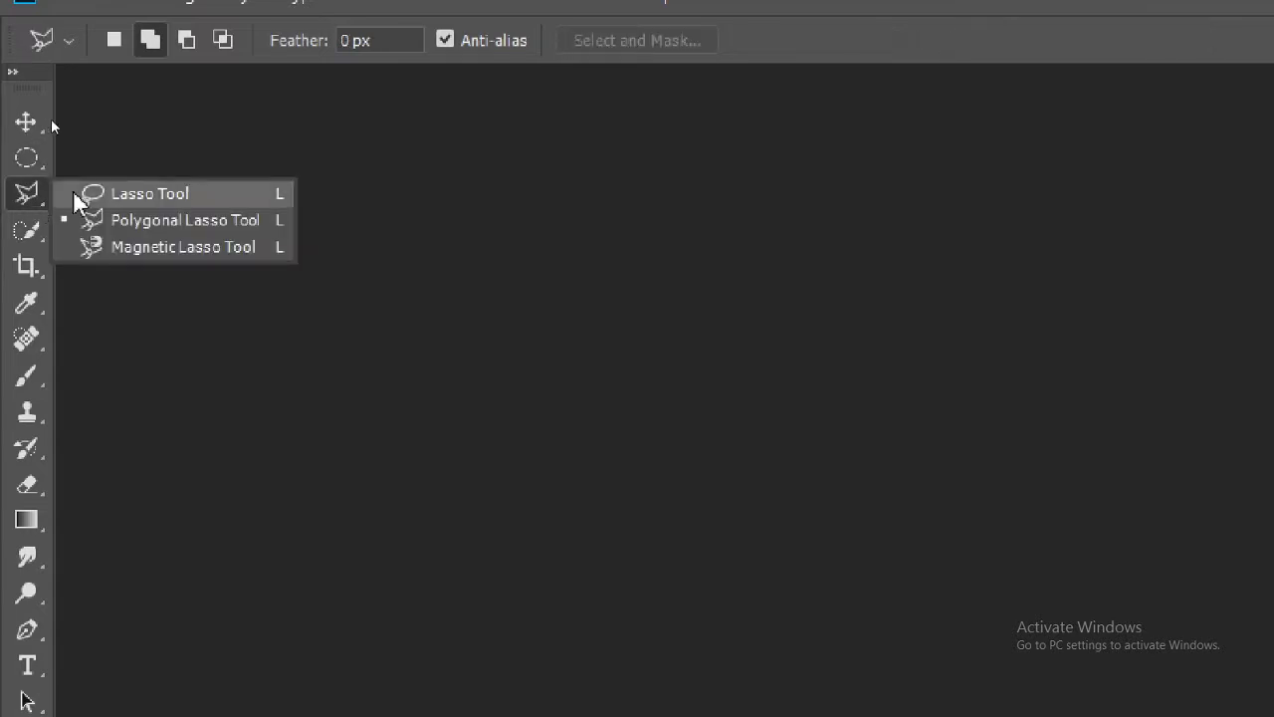
click(40, 229)
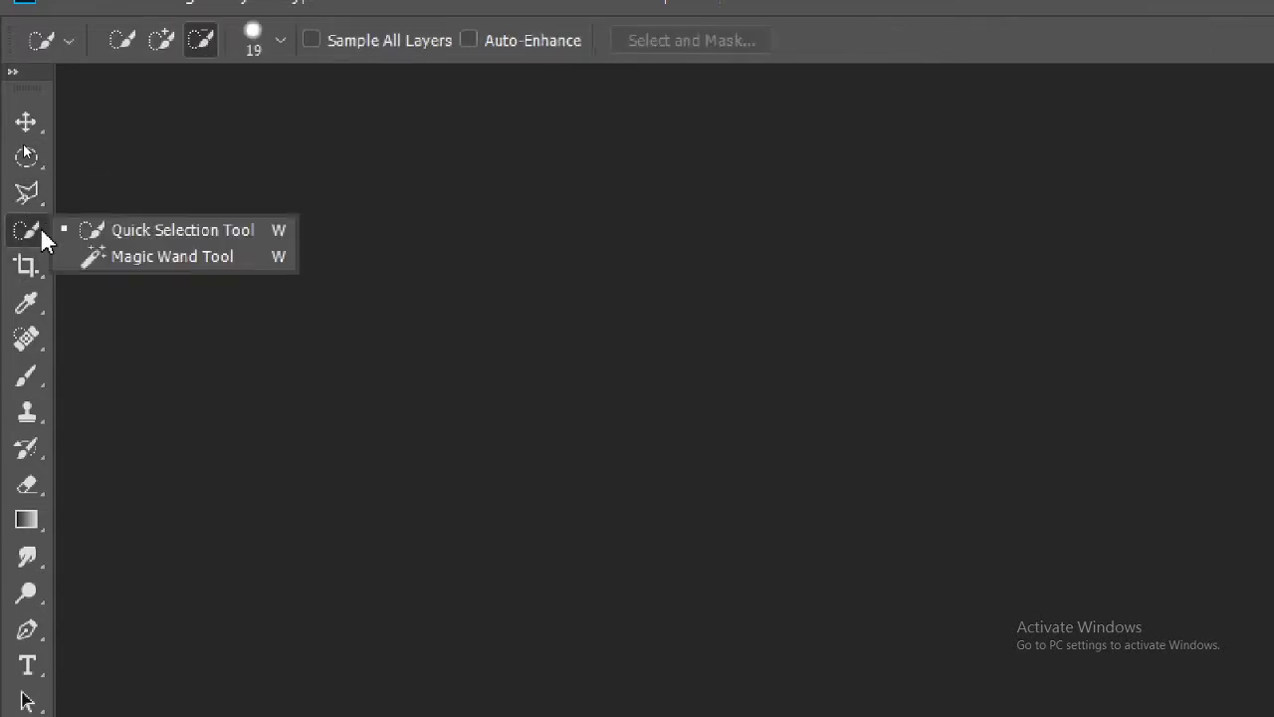
click(31, 162)
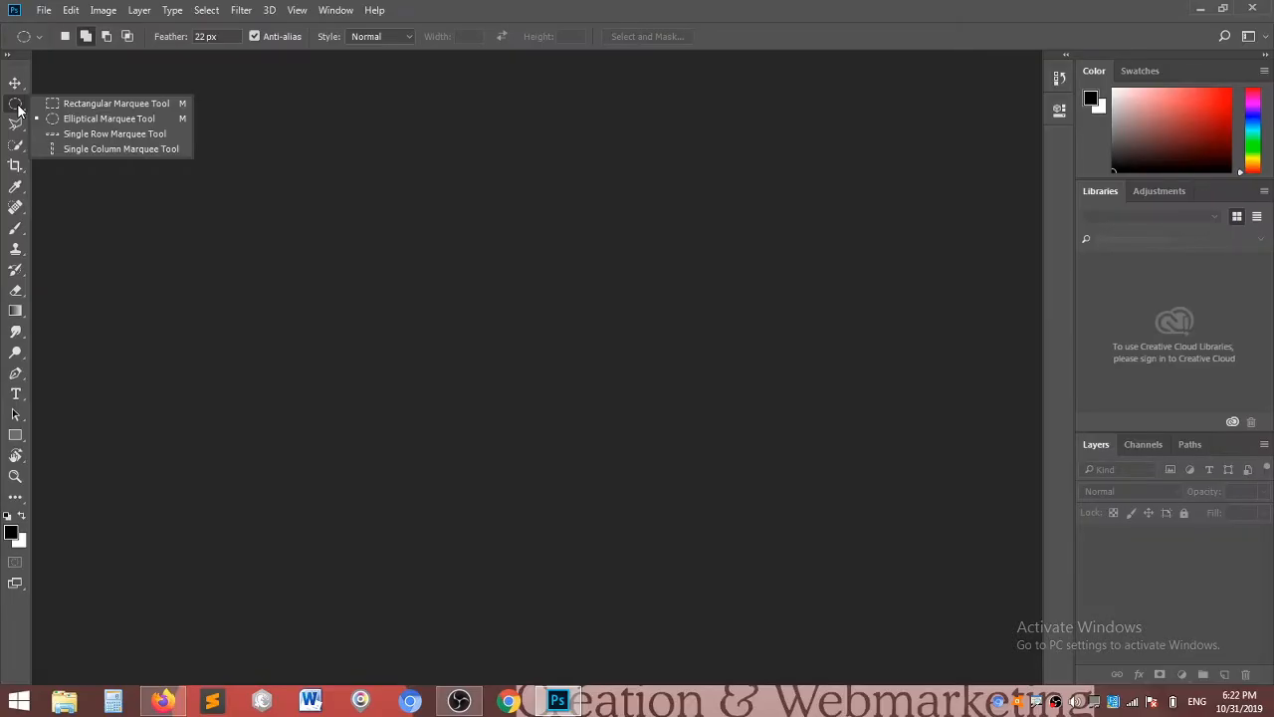
Step: Open Selection_Basics.jpg from the ps-jour1 folder, using its embedded color profile
click(43, 10)
click(43, 10)
click(62, 42)
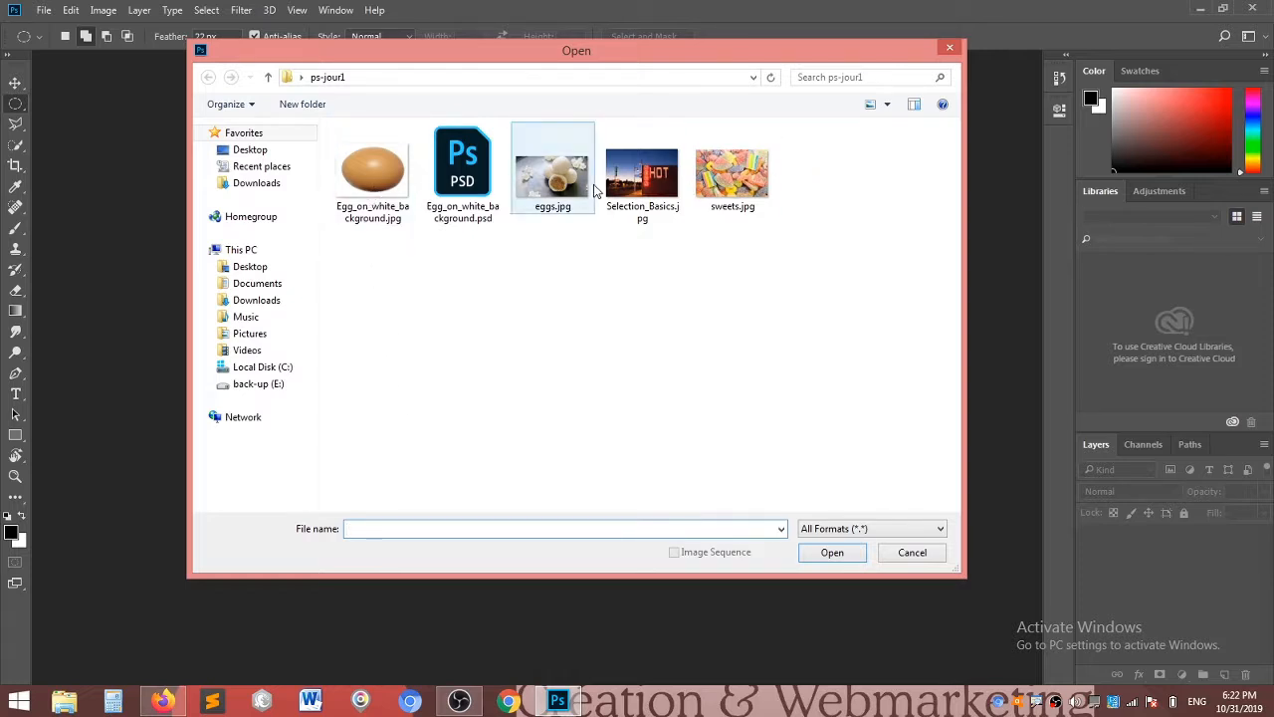
click(618, 176)
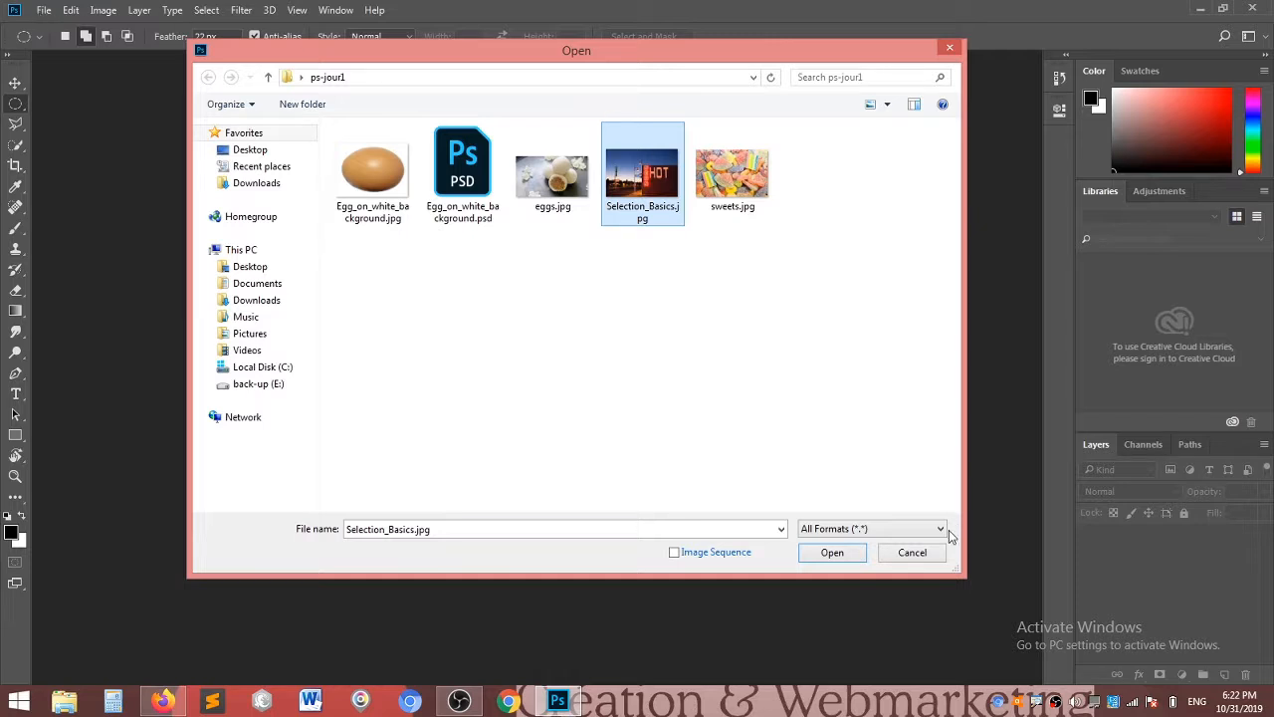
click(842, 554)
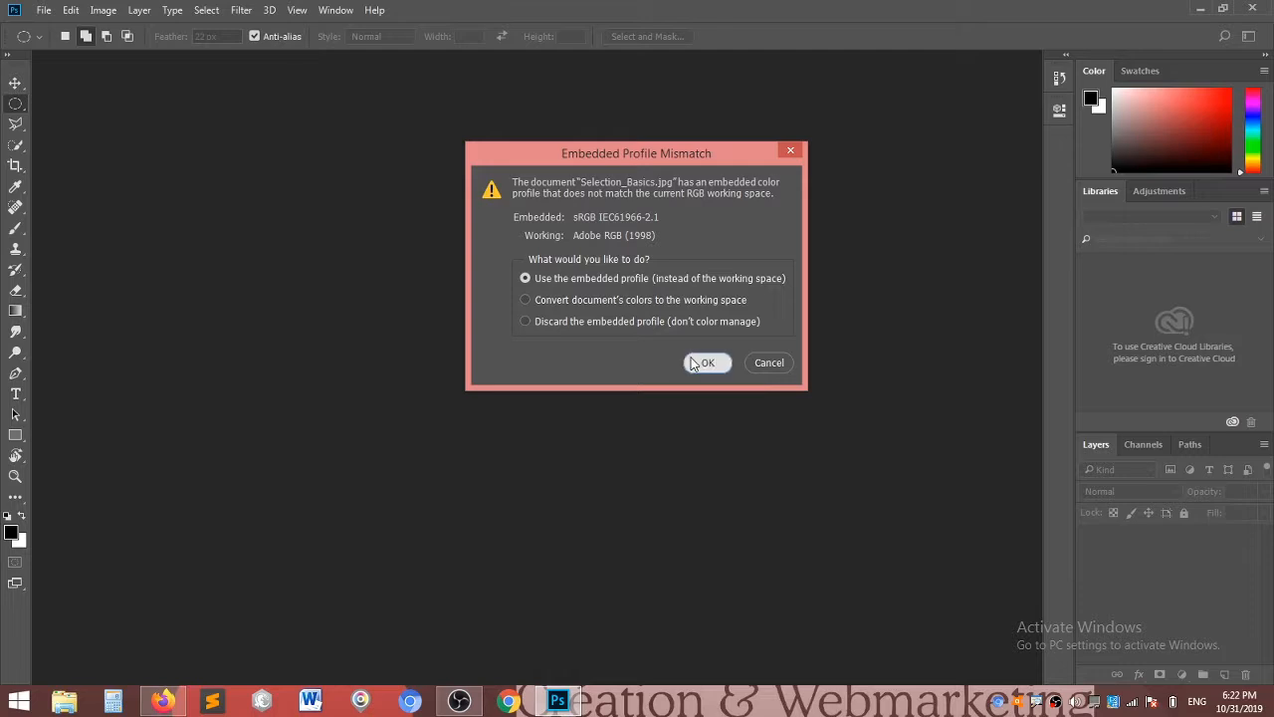
click(691, 357)
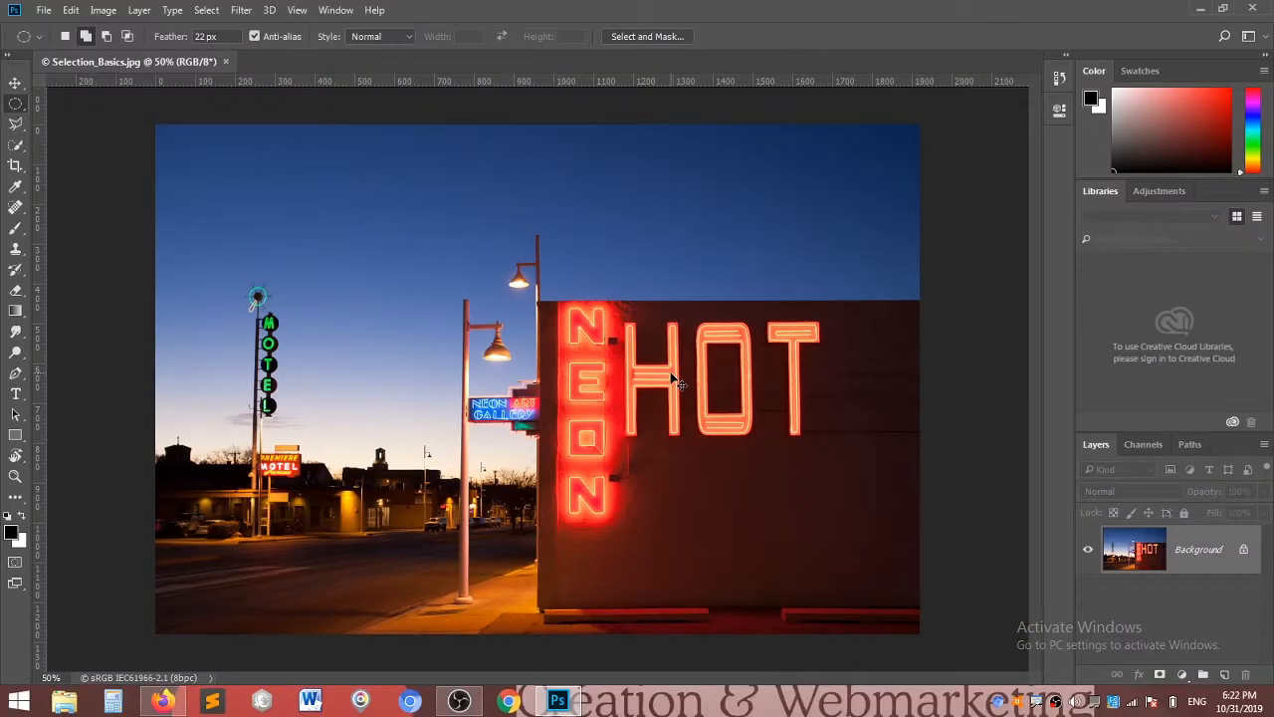
Step: Draw a Rectangular Marquee selection with a 100 px feather around the NEON HOT wall, down to the image's lower-right corner
right_click(18, 105)
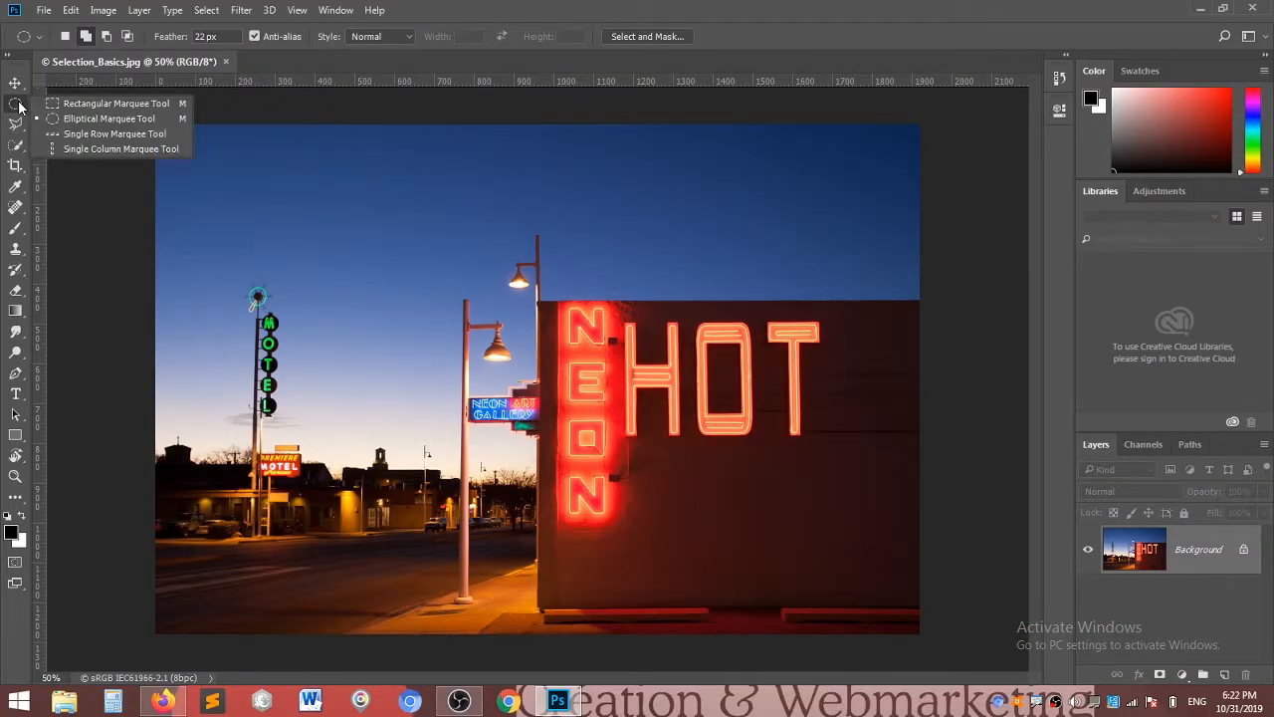
click(84, 108)
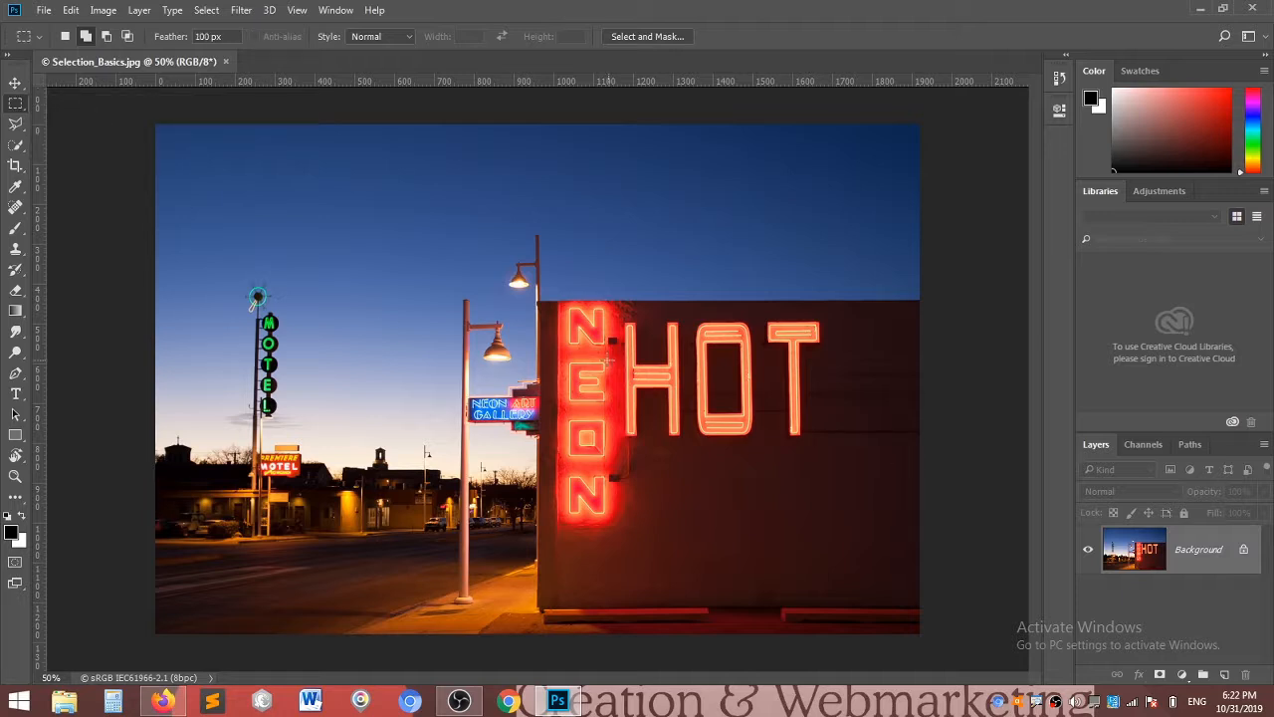
drag(541, 304, 617, 550)
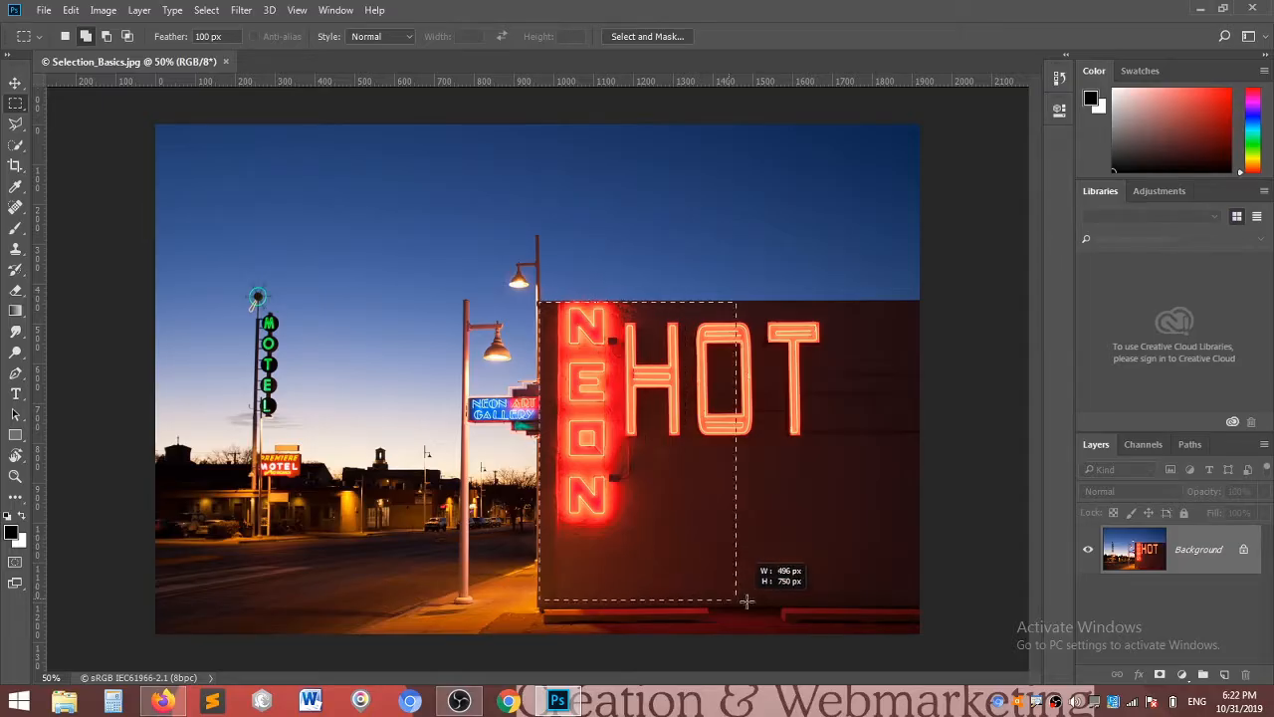
drag(748, 601, 920, 635)
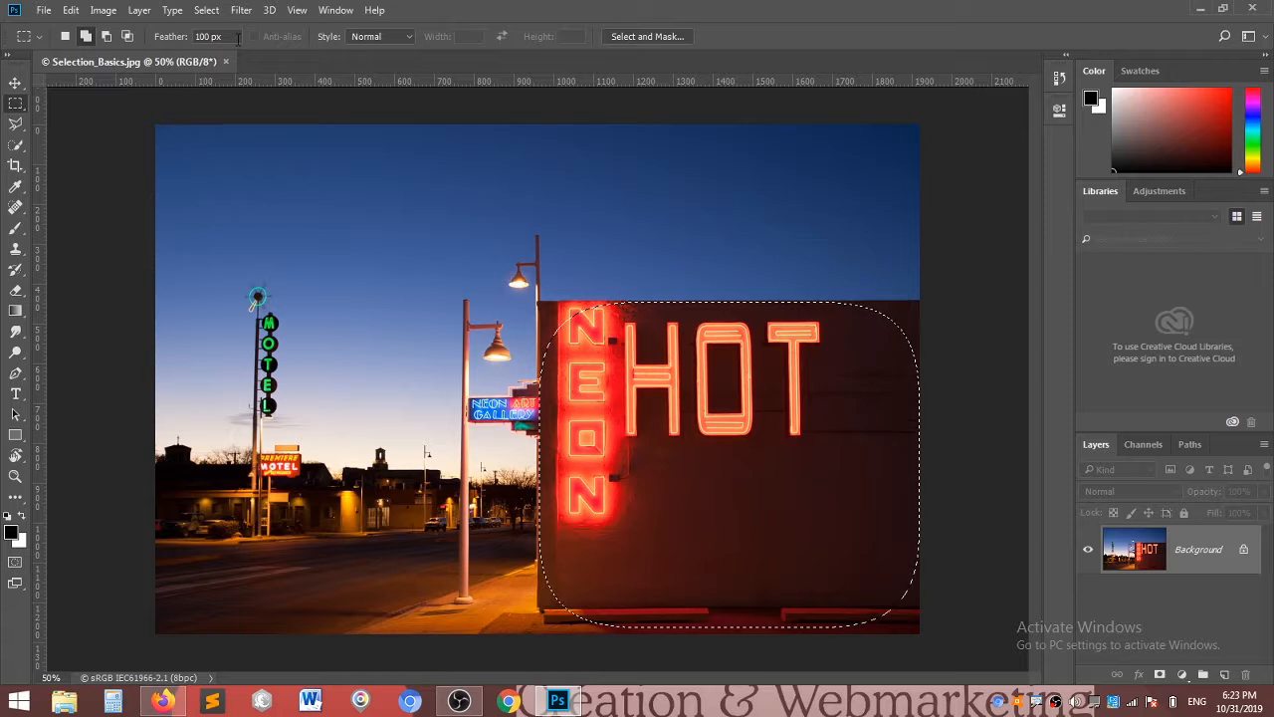
Step: Set the marquee feather to 0 px and deselect the feathered wall selection
drag(236, 38, 109, 30)
text(00)
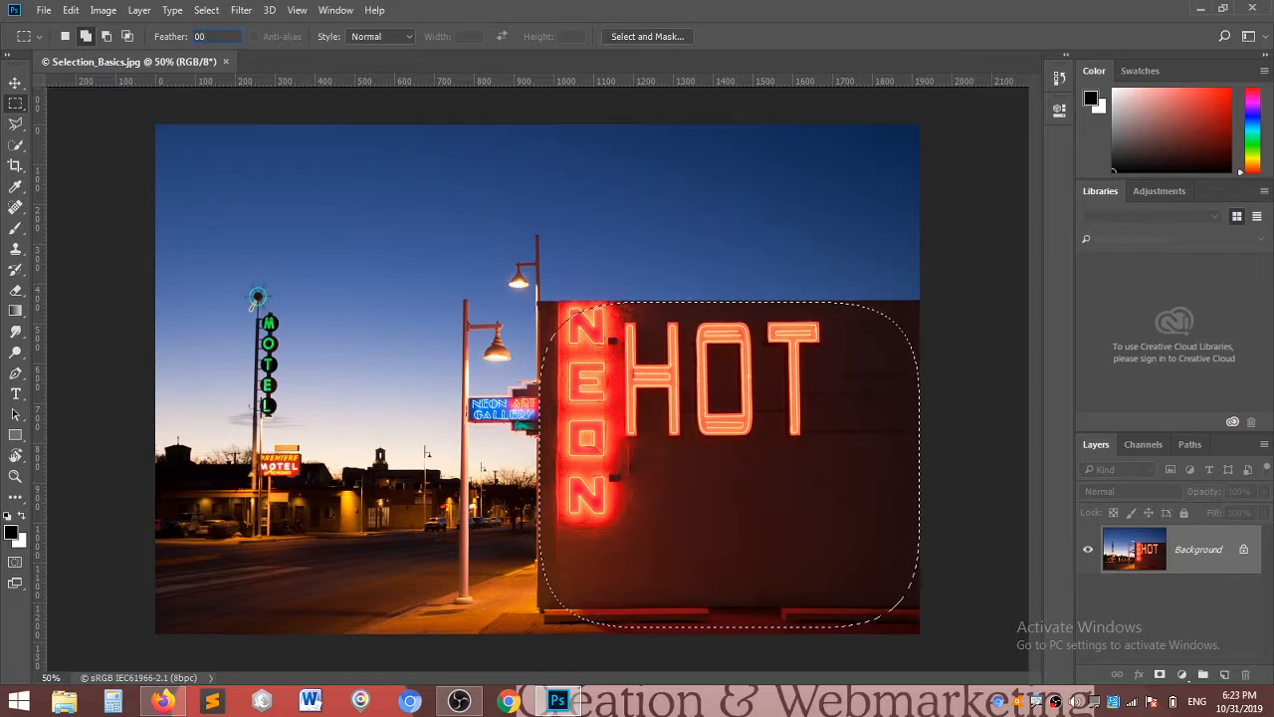
key(Return)
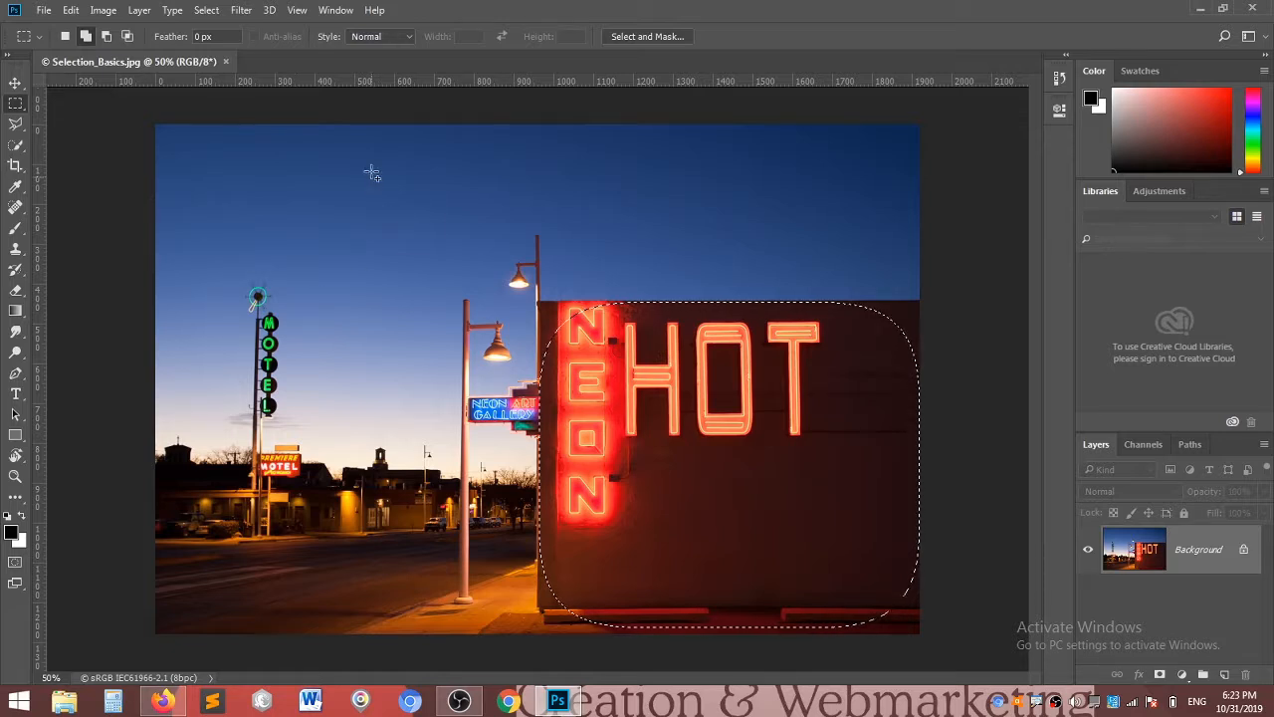
click(206, 10)
click(221, 42)
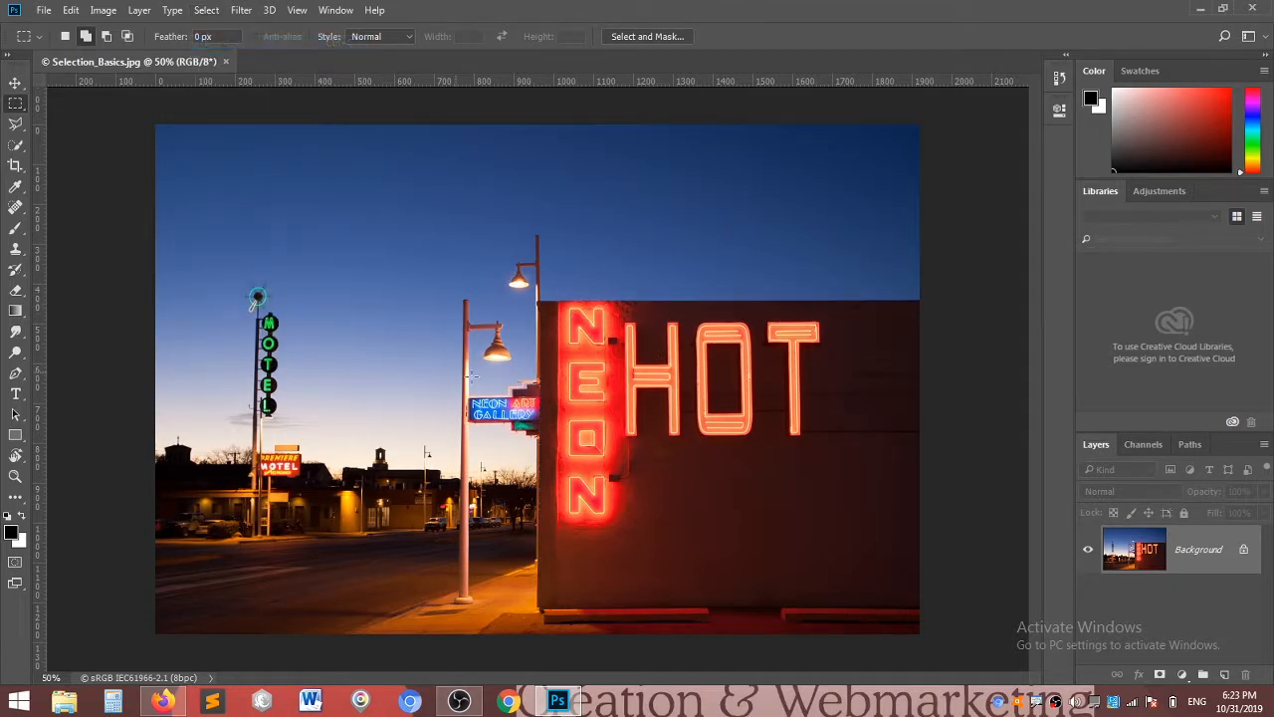
Step: Select most of the NEON HOT wall with a rectangular marquee and add its remaining lower strip with Add to selection
drag(739, 524, 919, 570)
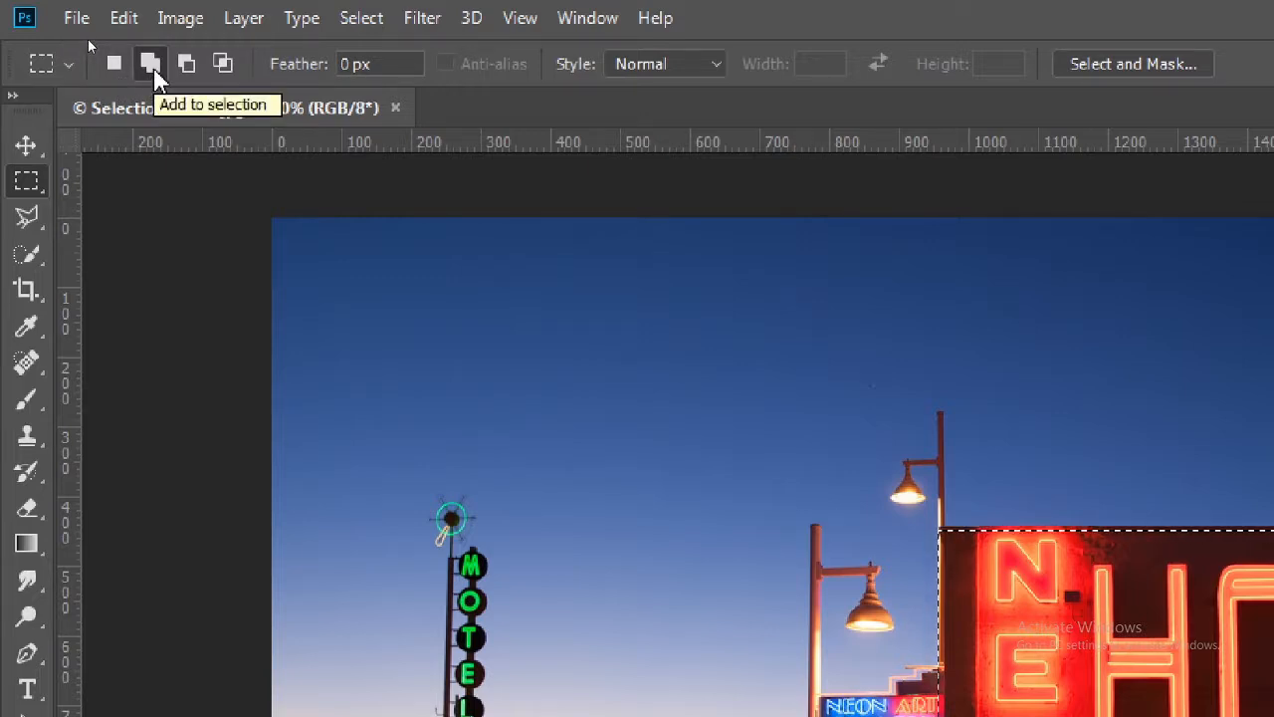
click(188, 66)
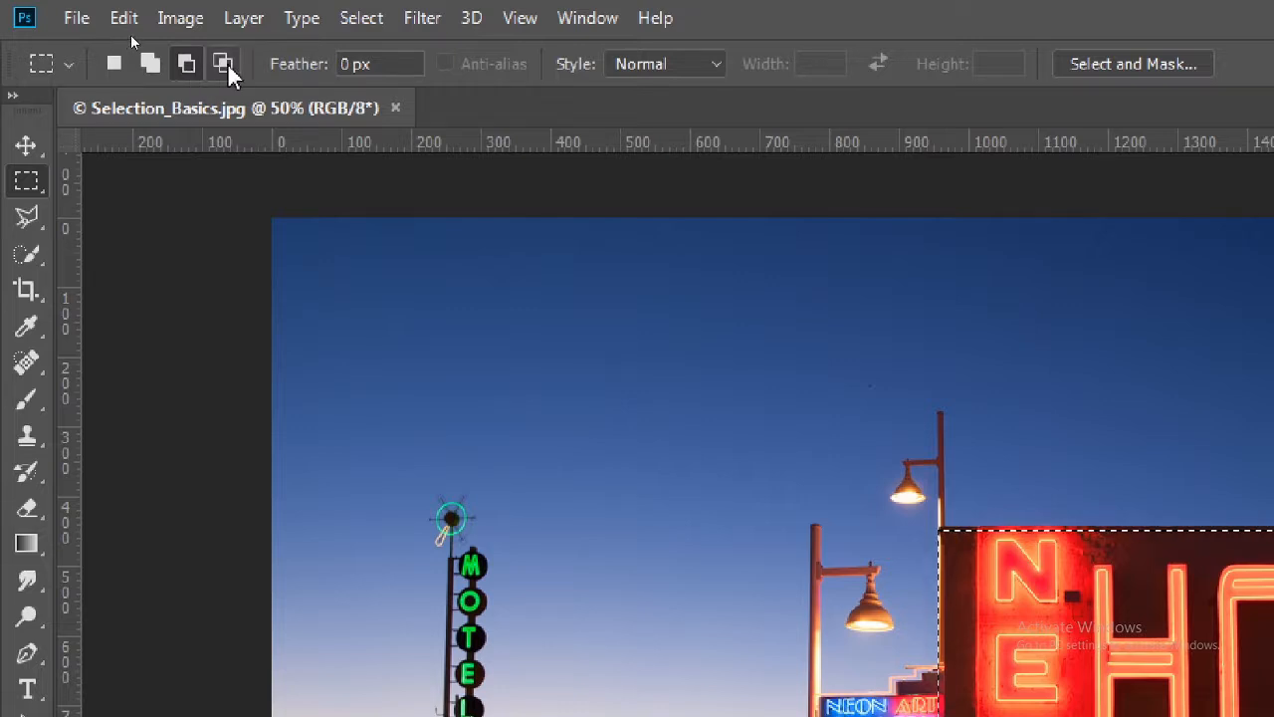
click(219, 63)
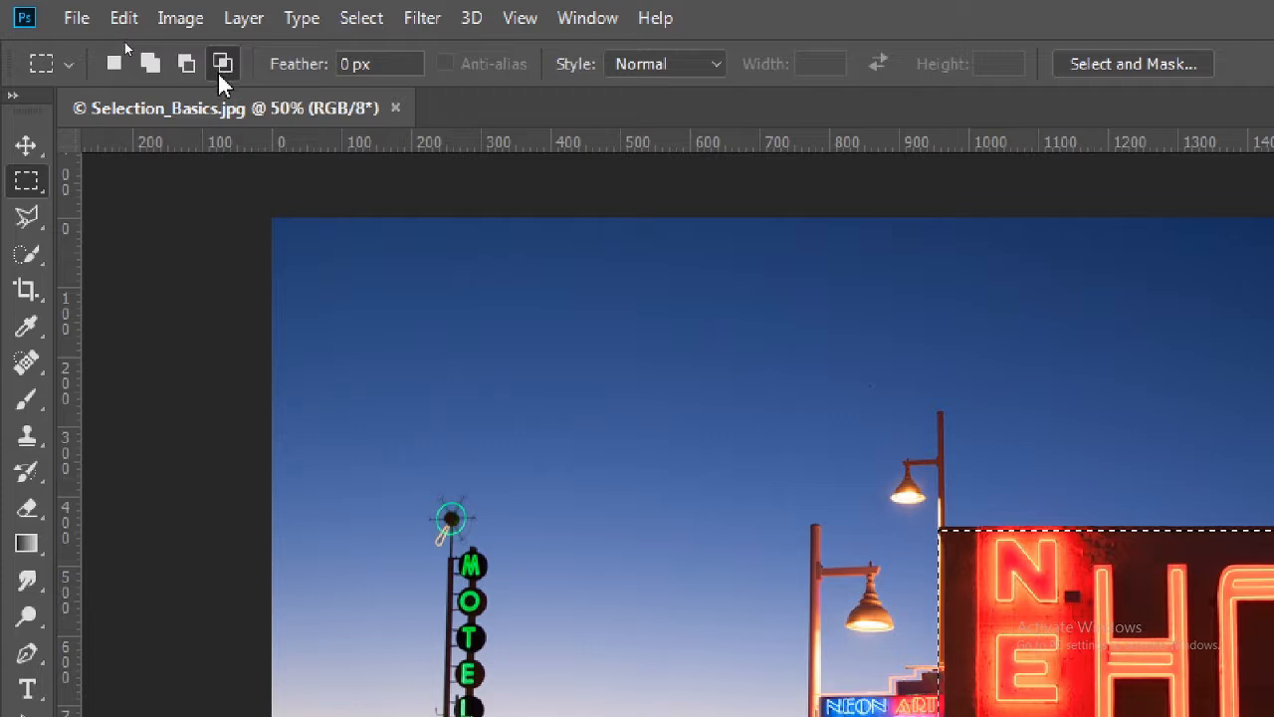
click(149, 63)
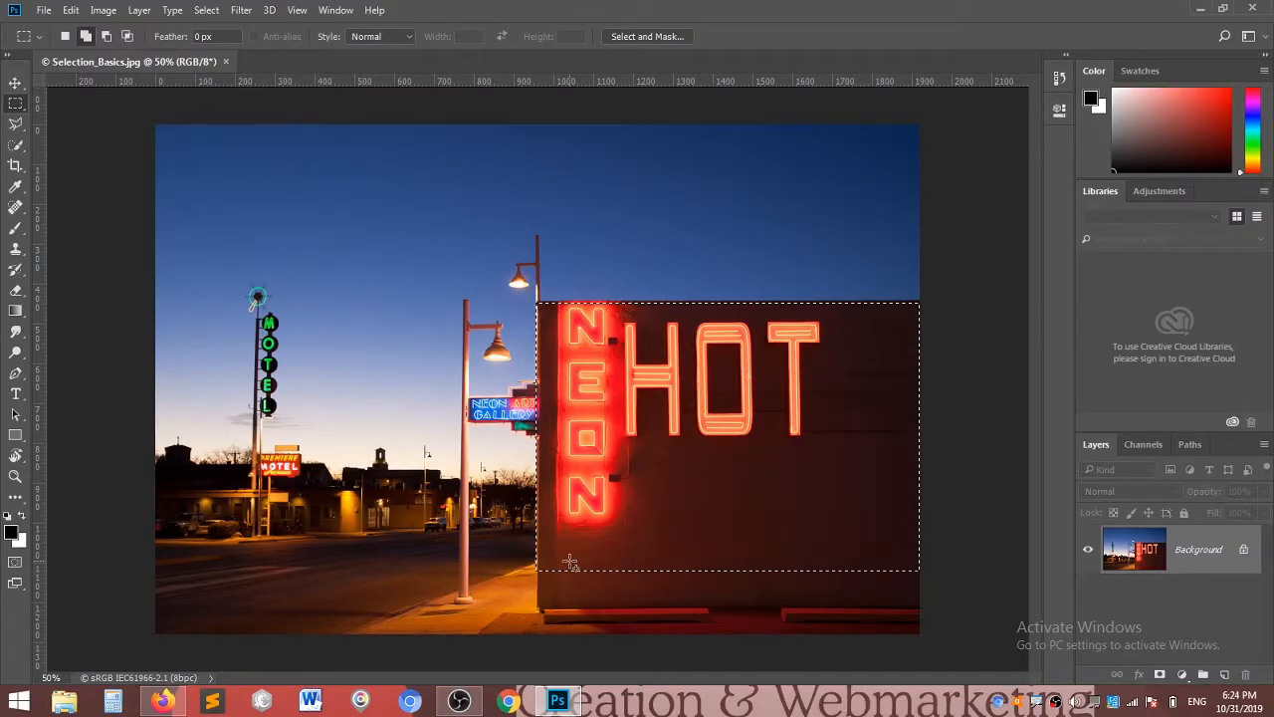
drag(538, 555, 931, 638)
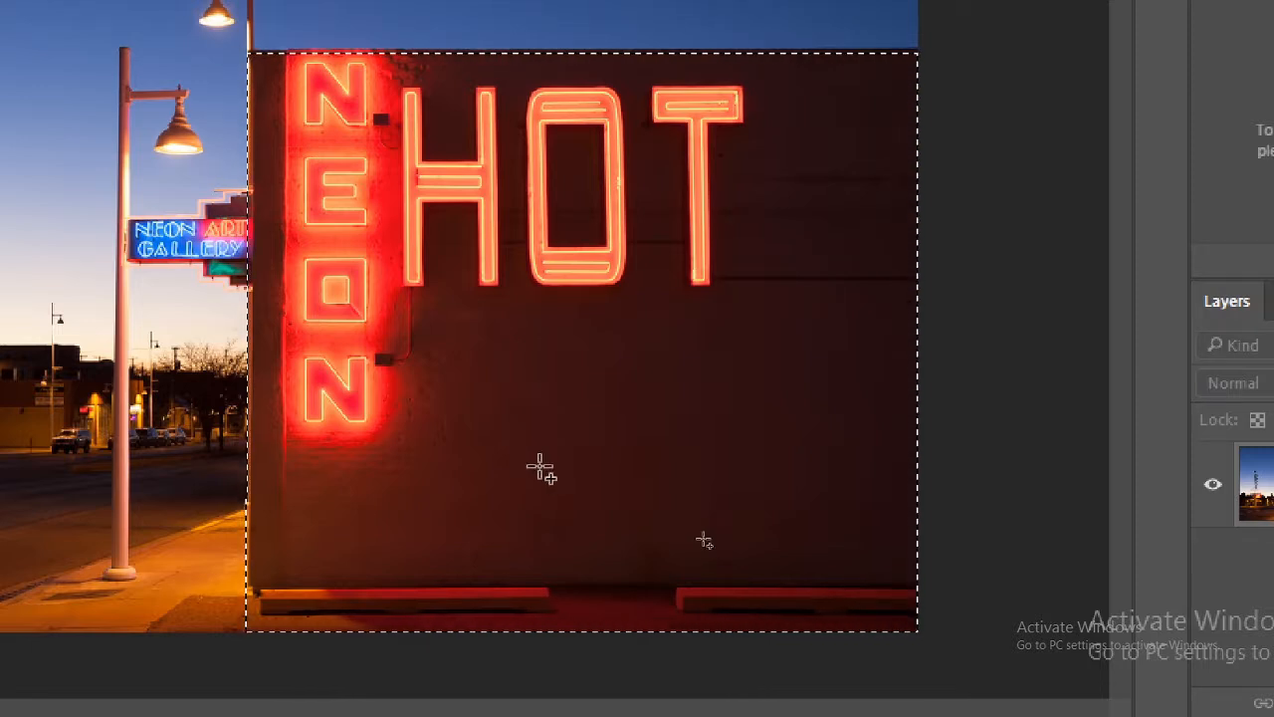
Step: Float the Layers panel over the image and convert the locked Background into a regular layer named Layer 0
key(v)
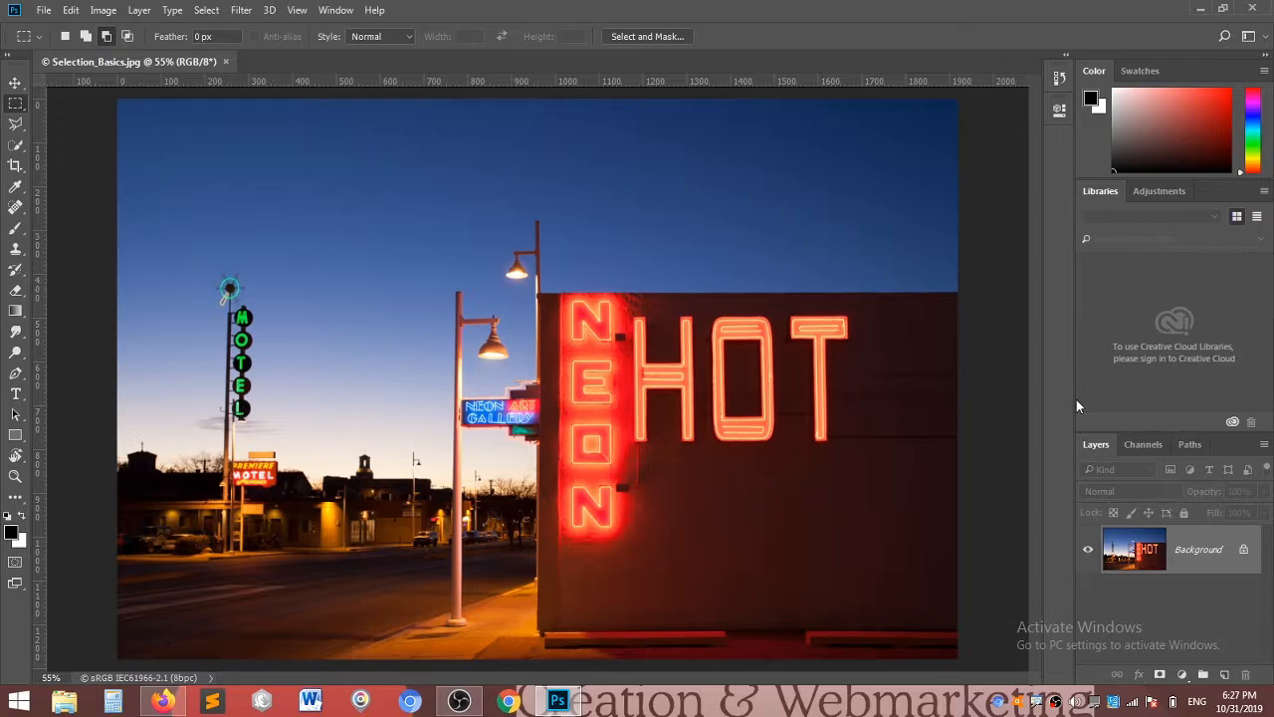
drag(1103, 442, 663, 199)
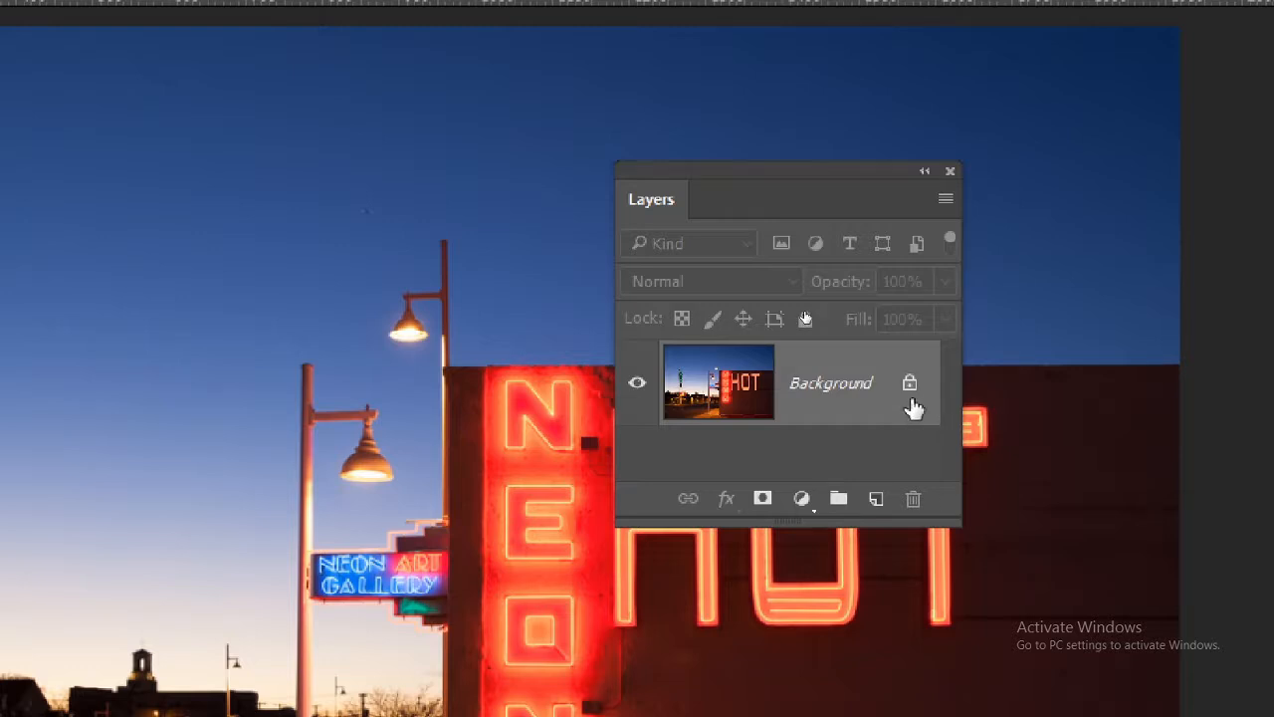
mouse_move(914, 407)
double_click(829, 393)
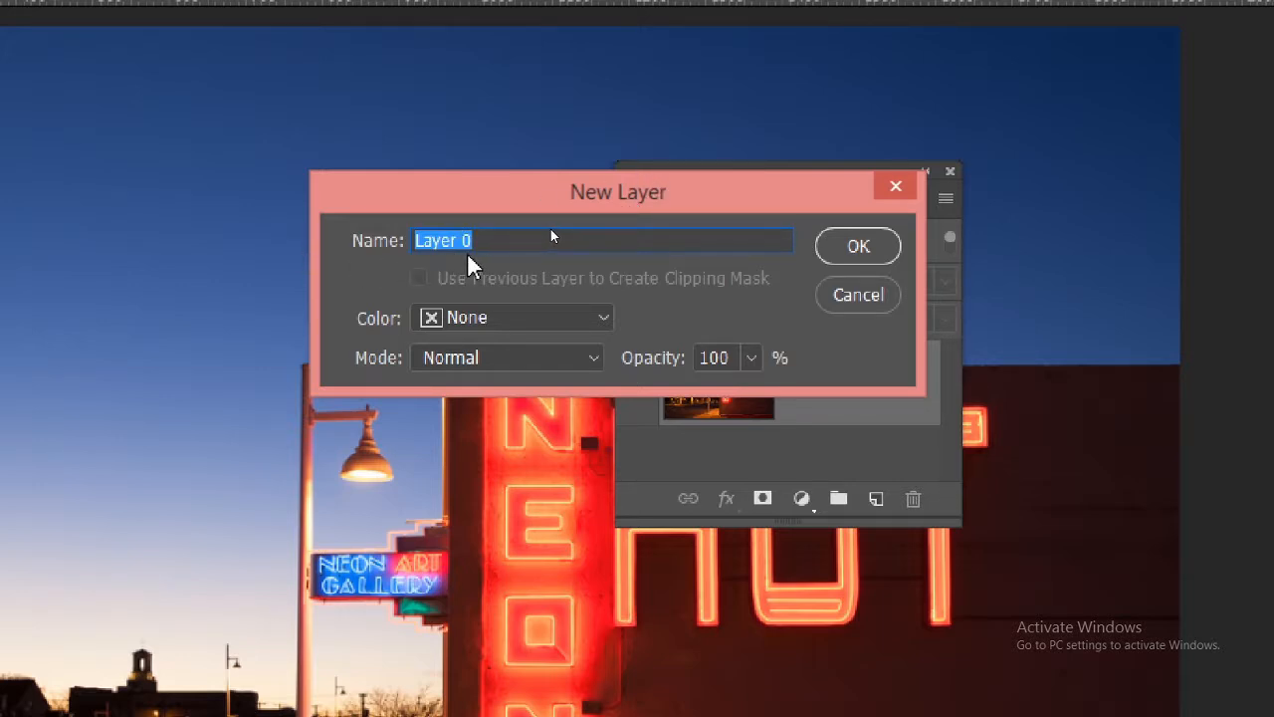
click(858, 246)
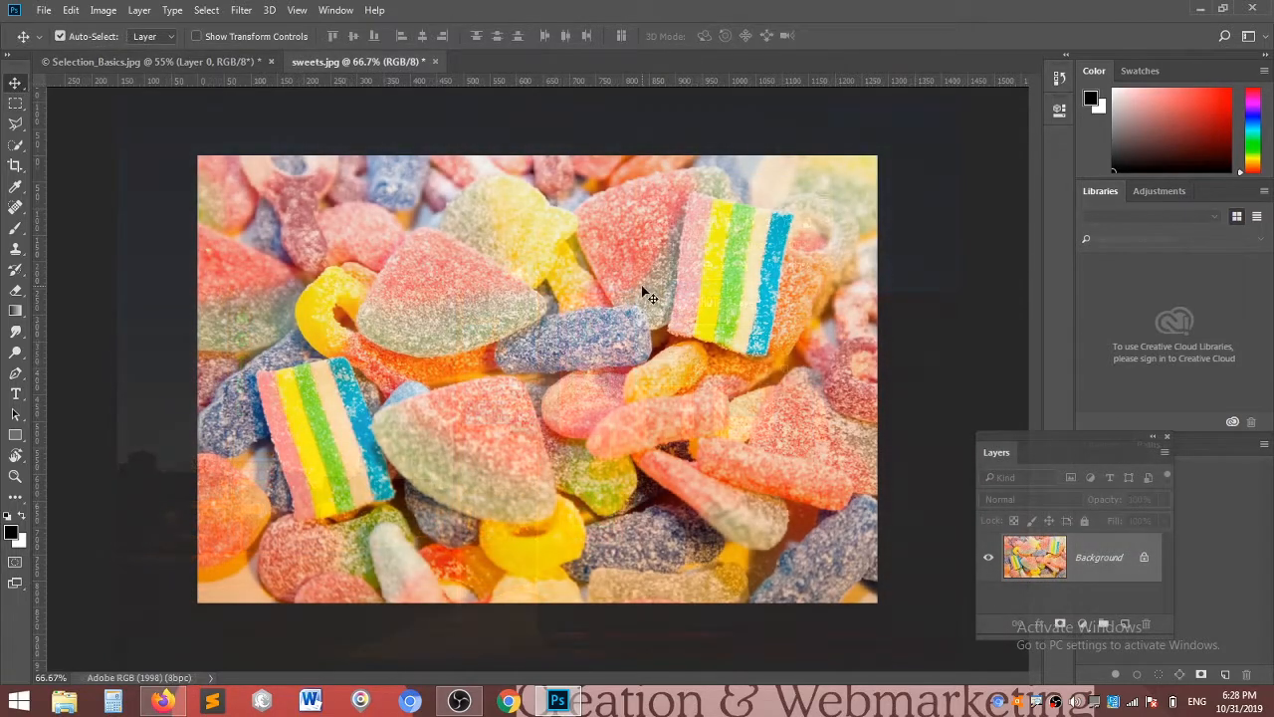
Step: Draw a Rectangular Marquee selection around the rainbow-striped candy in the upper-right part of sweets.jpg
scroll(654, 276, up, 2)
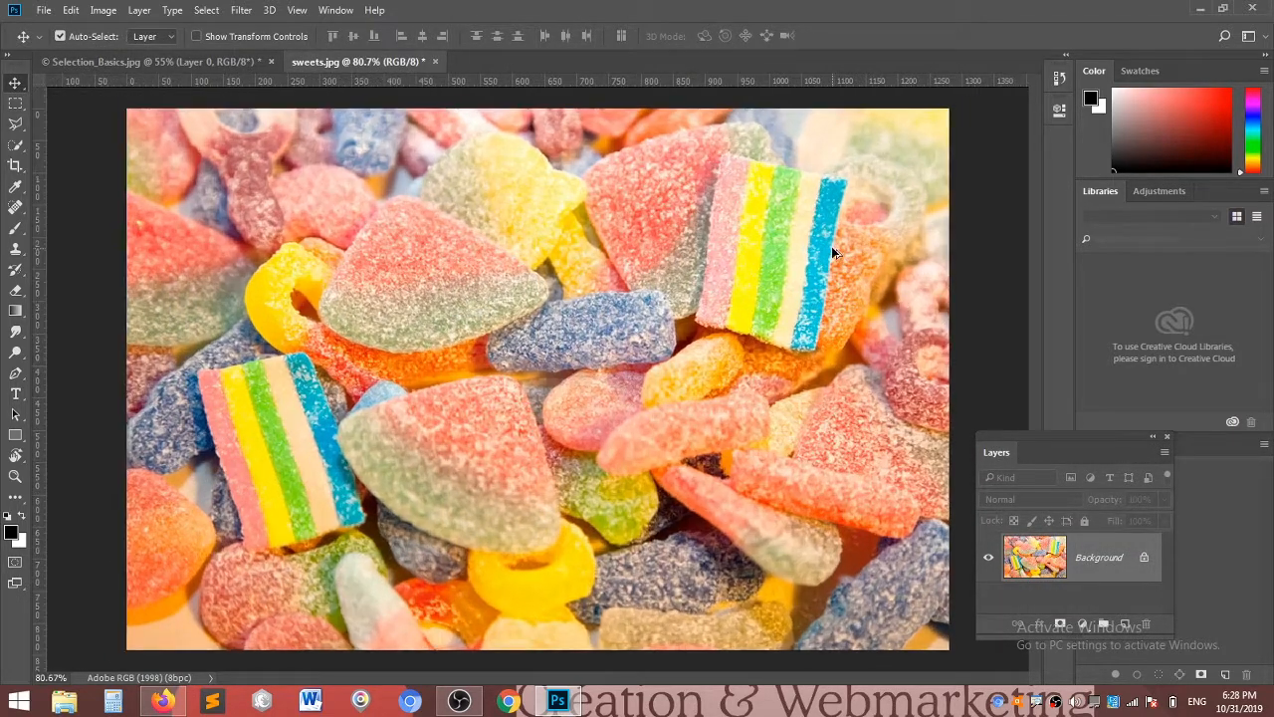
scroll(797, 270, up, 3)
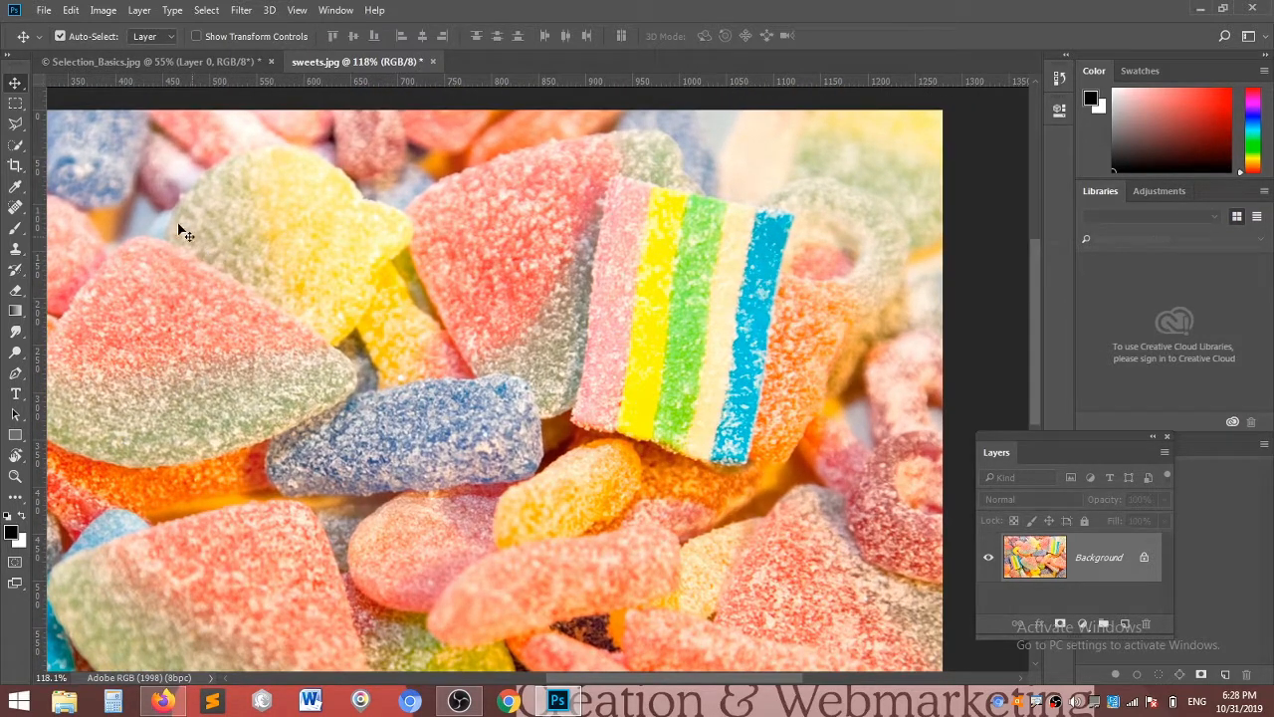
click(20, 112)
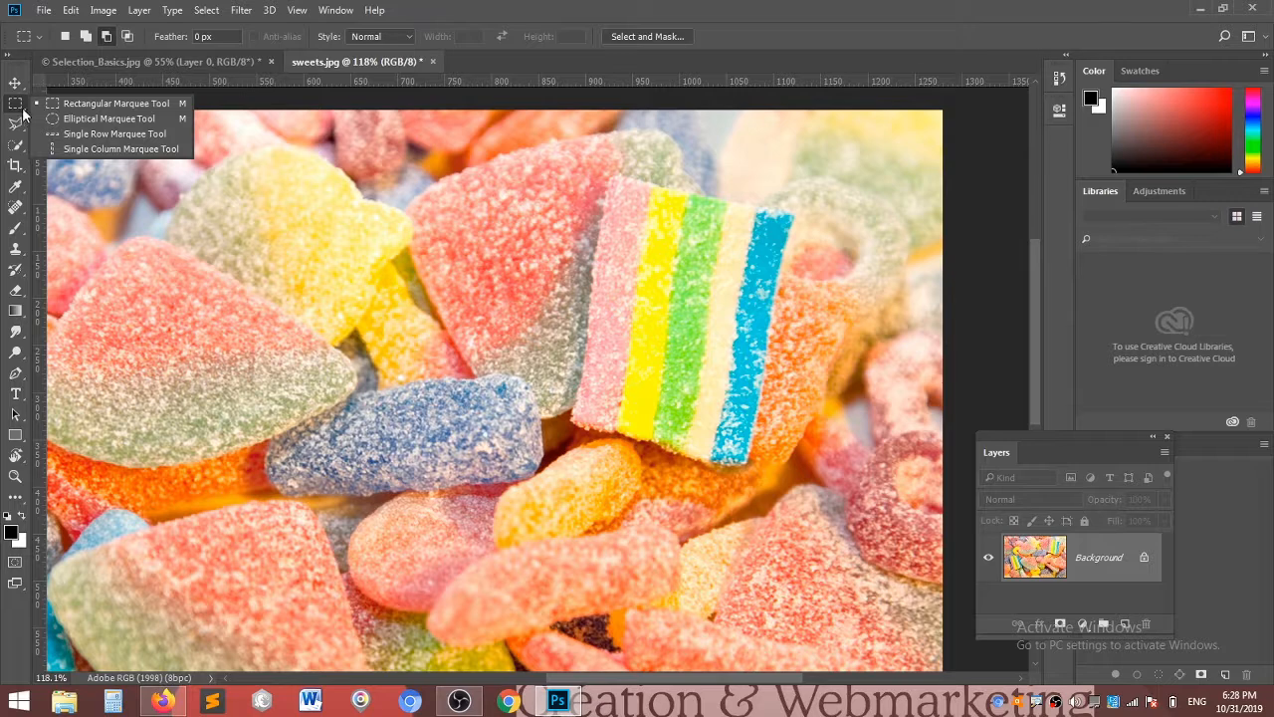
click(98, 105)
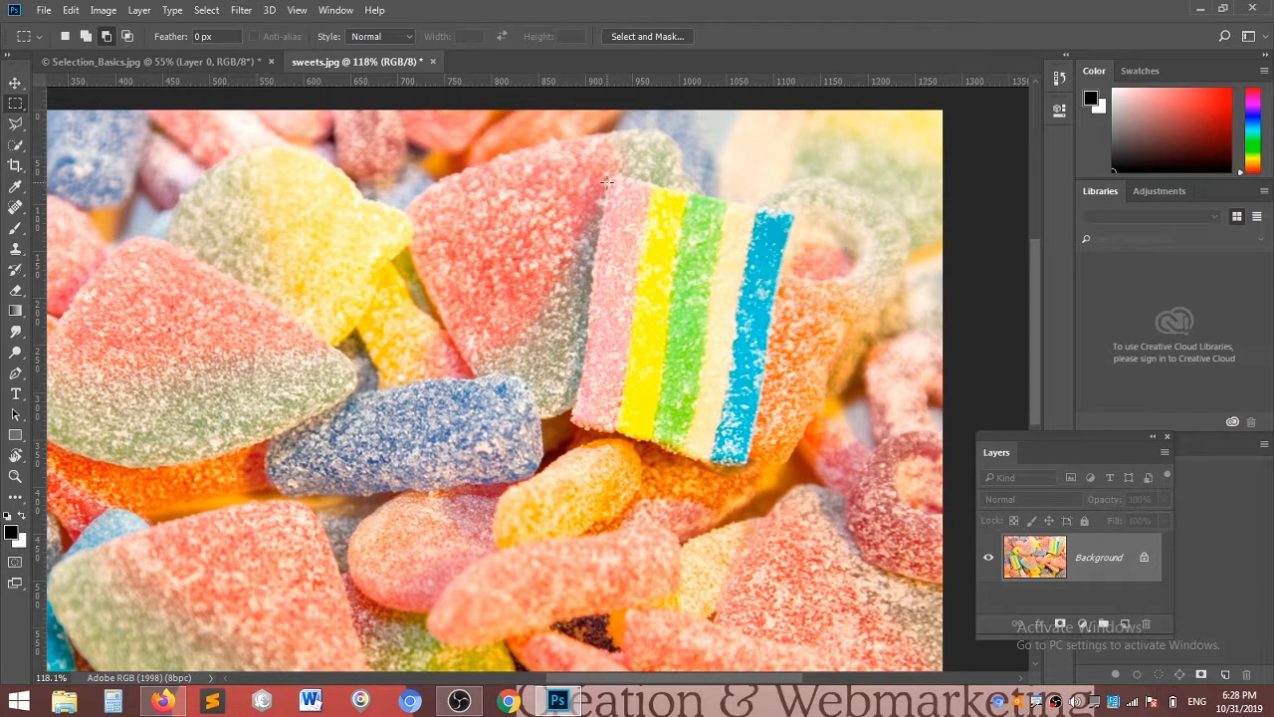
drag(610, 178, 806, 465)
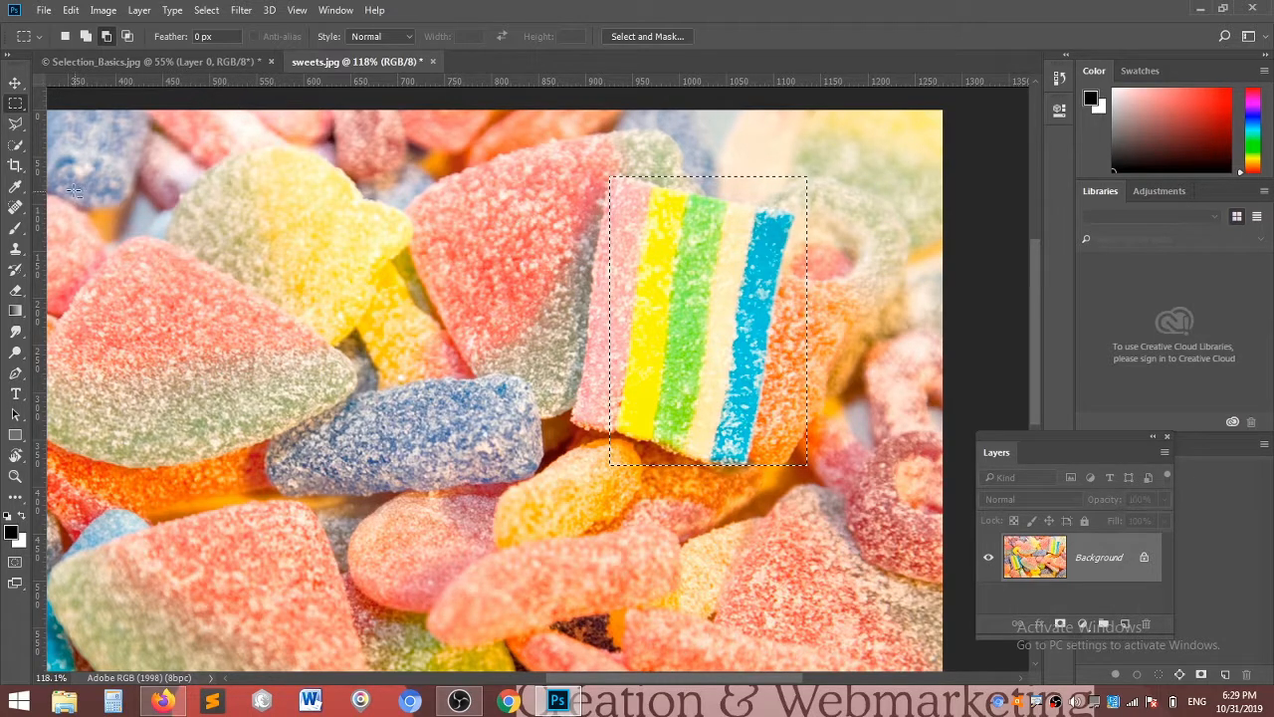
Step: Transform the selection around the rainbow-striped candy: rotate it about 10°, reposition it and scale it to about 94% width and 90% height
click(207, 11)
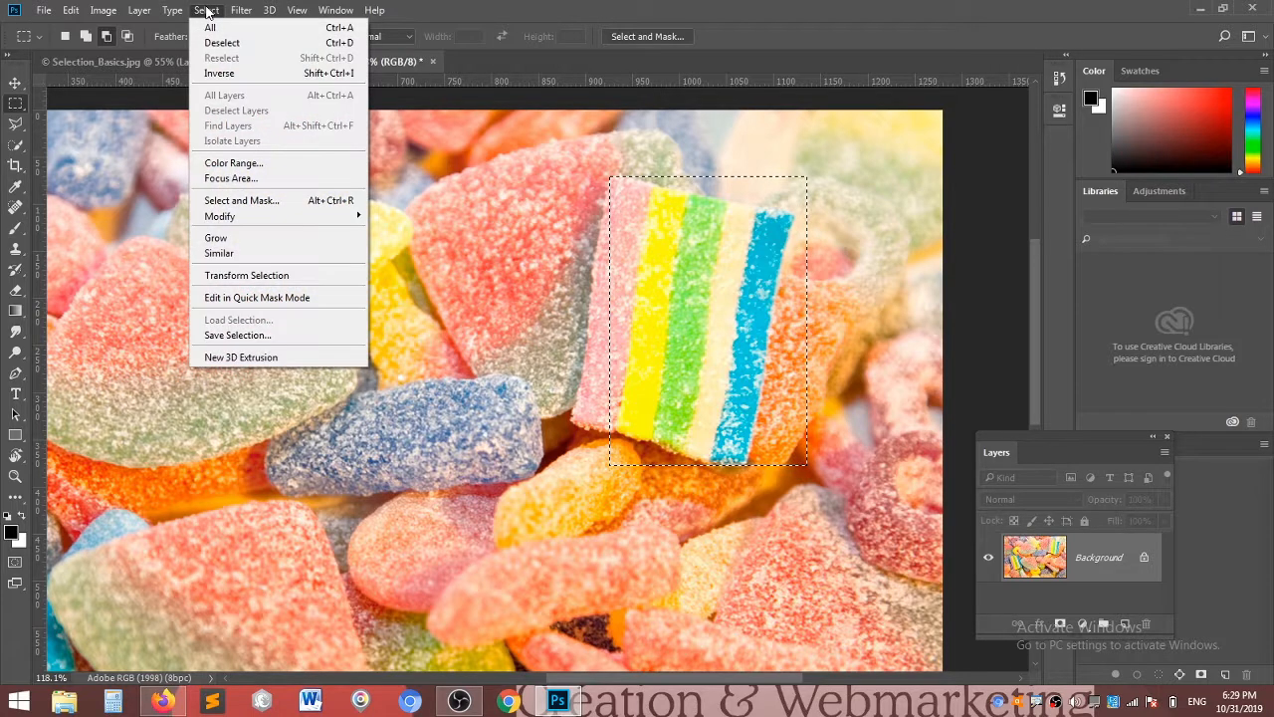
click(249, 276)
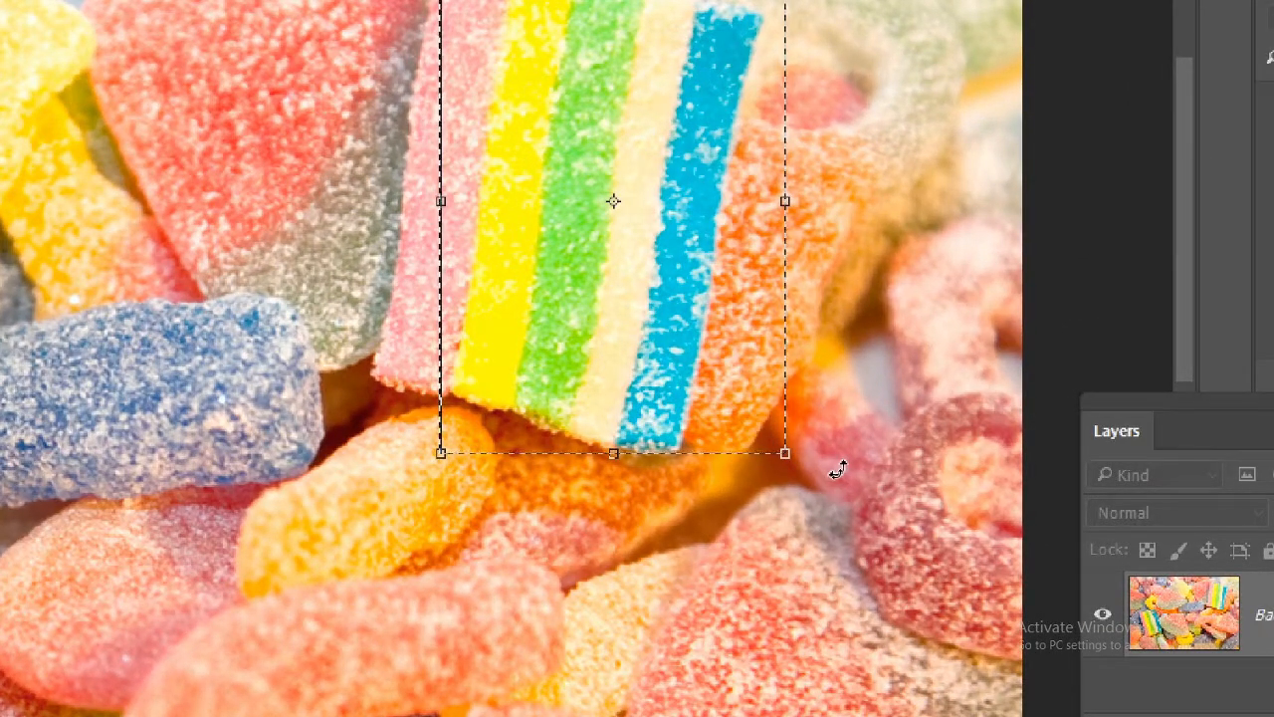
drag(838, 469, 743, 502)
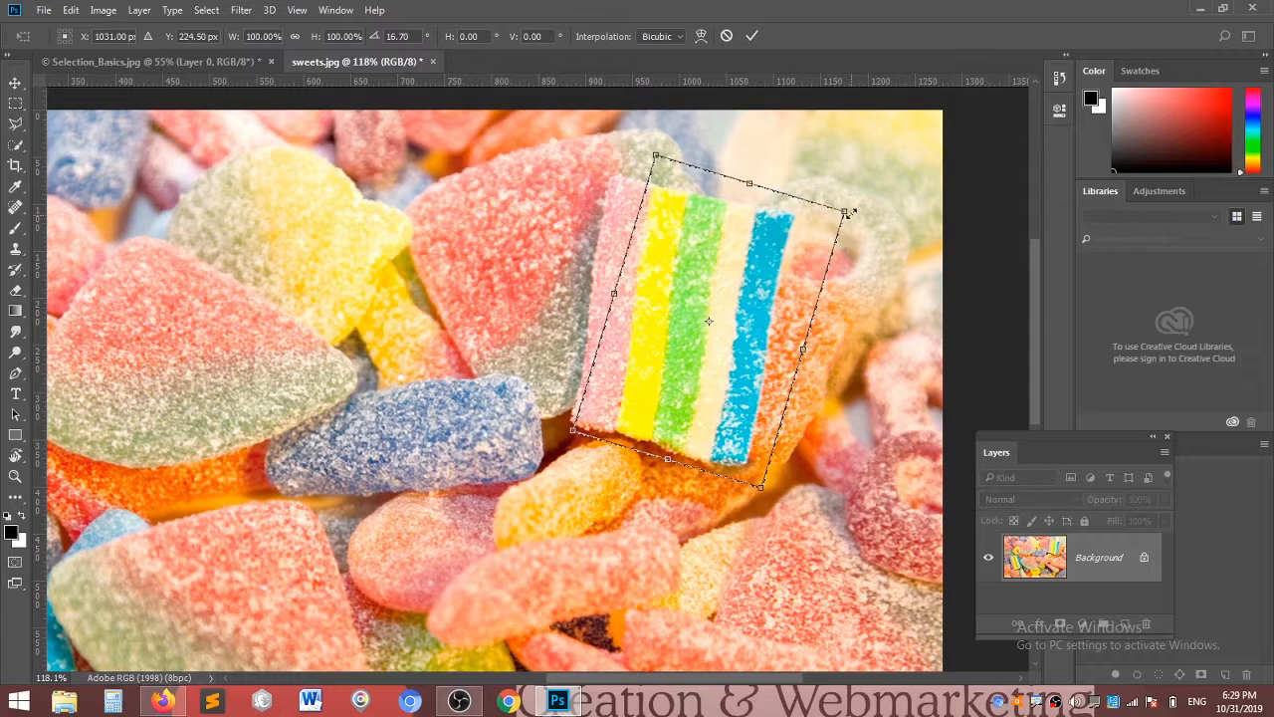
drag(854, 211, 848, 176)
drag(779, 253, 755, 267)
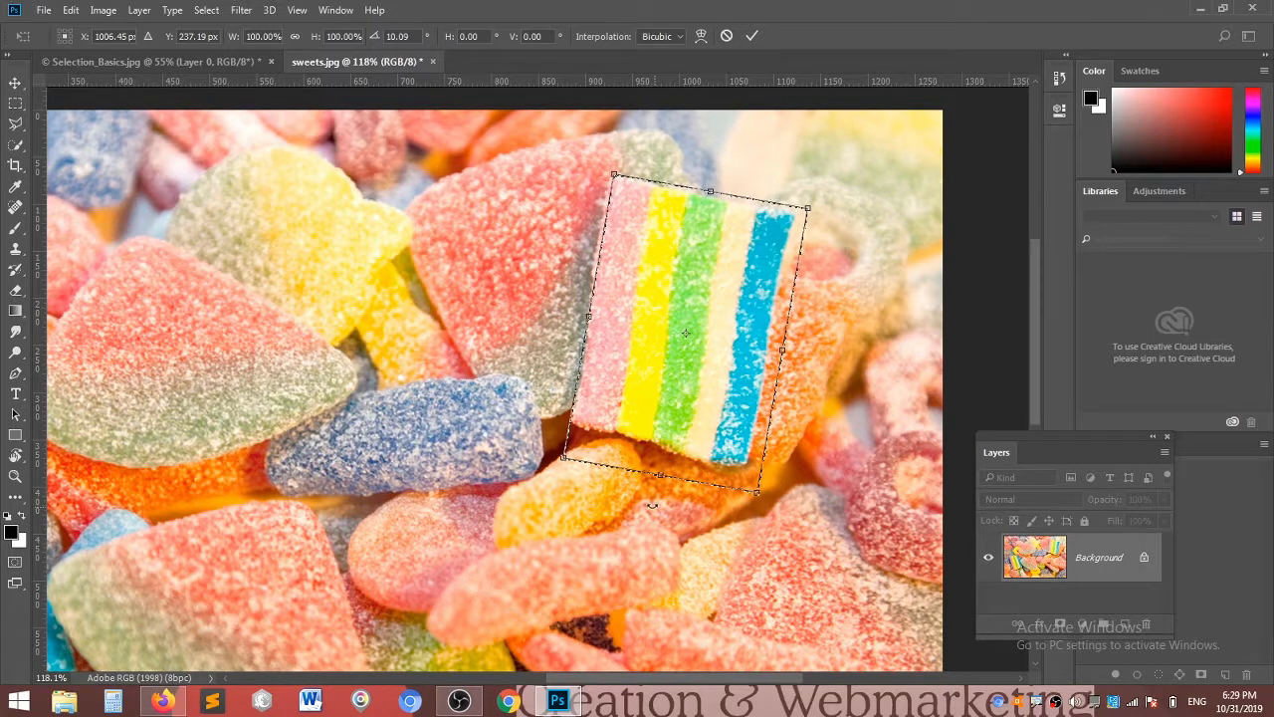
drag(660, 475, 666, 448)
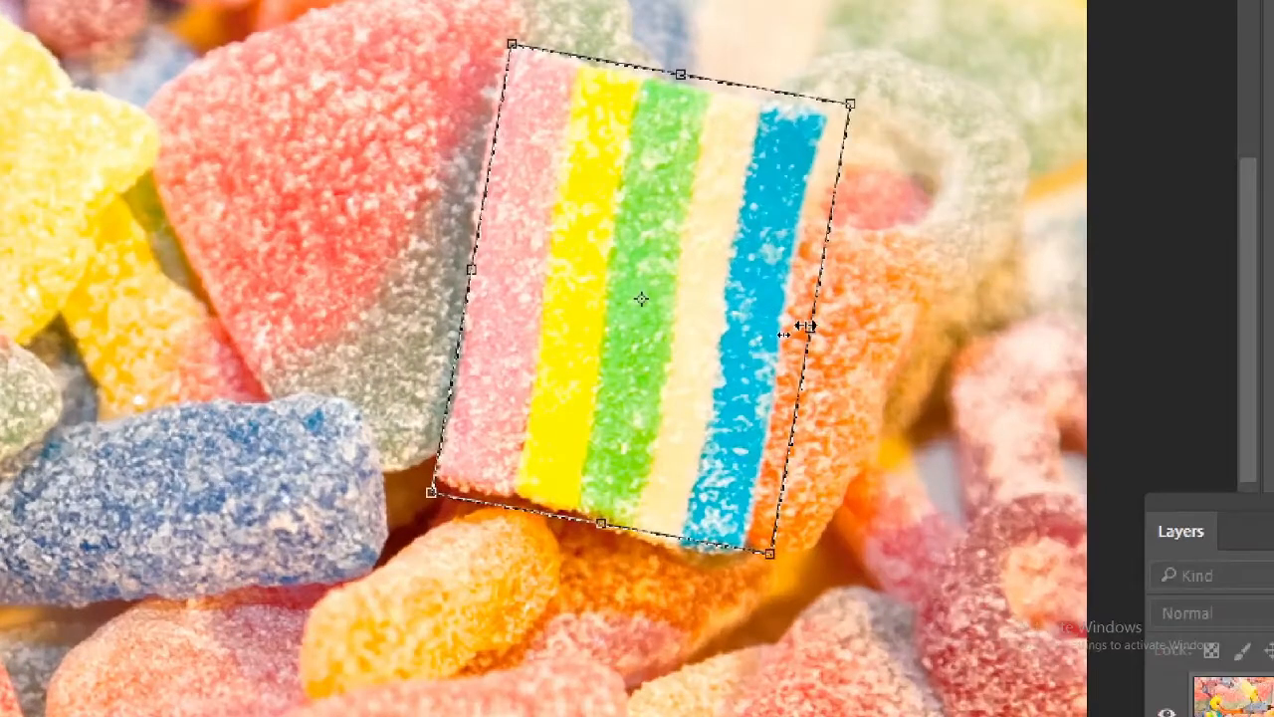
drag(805, 325, 785, 325)
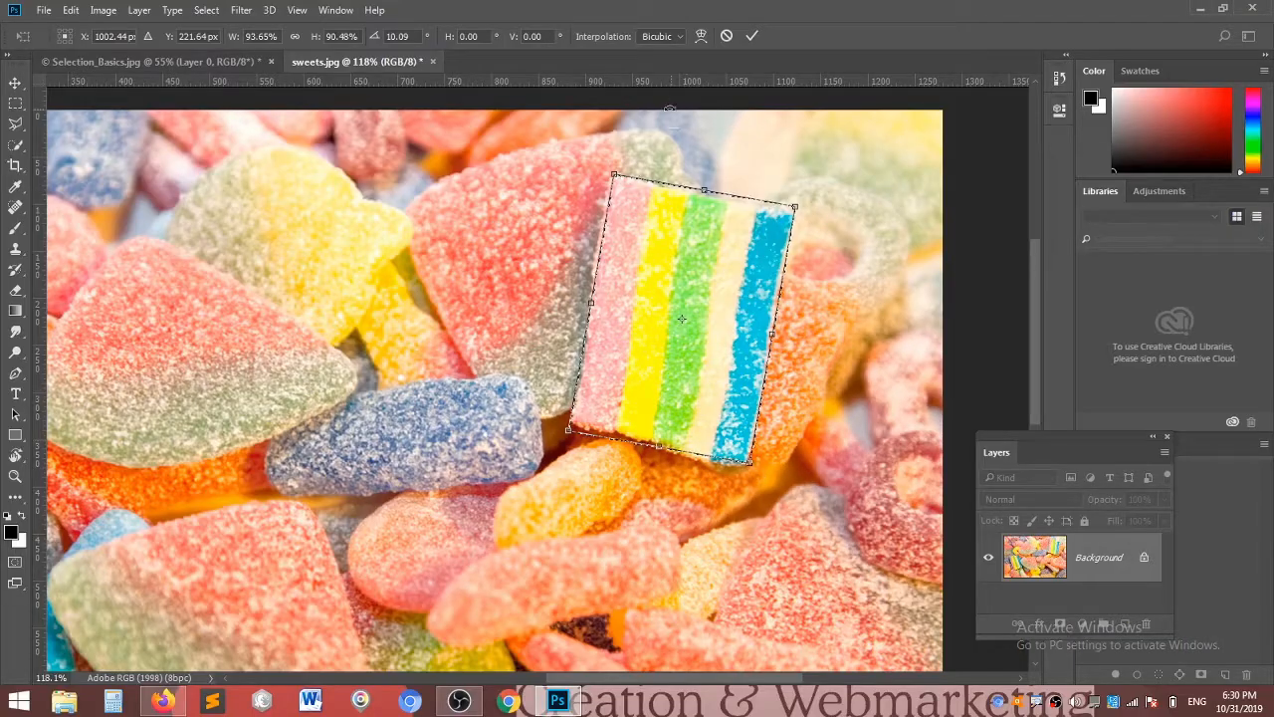
Step: Warp the selection's corners and edges to follow the striped candy's outline and commit the transform
click(700, 36)
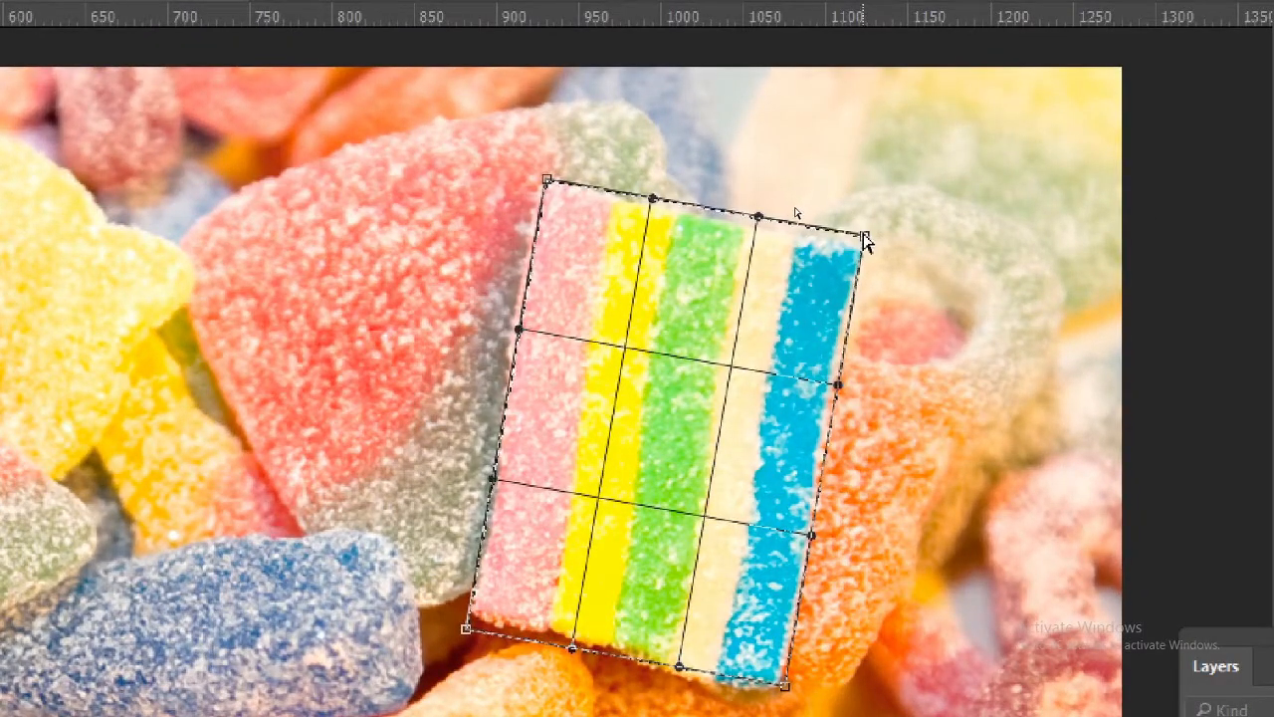
drag(863, 247, 860, 249)
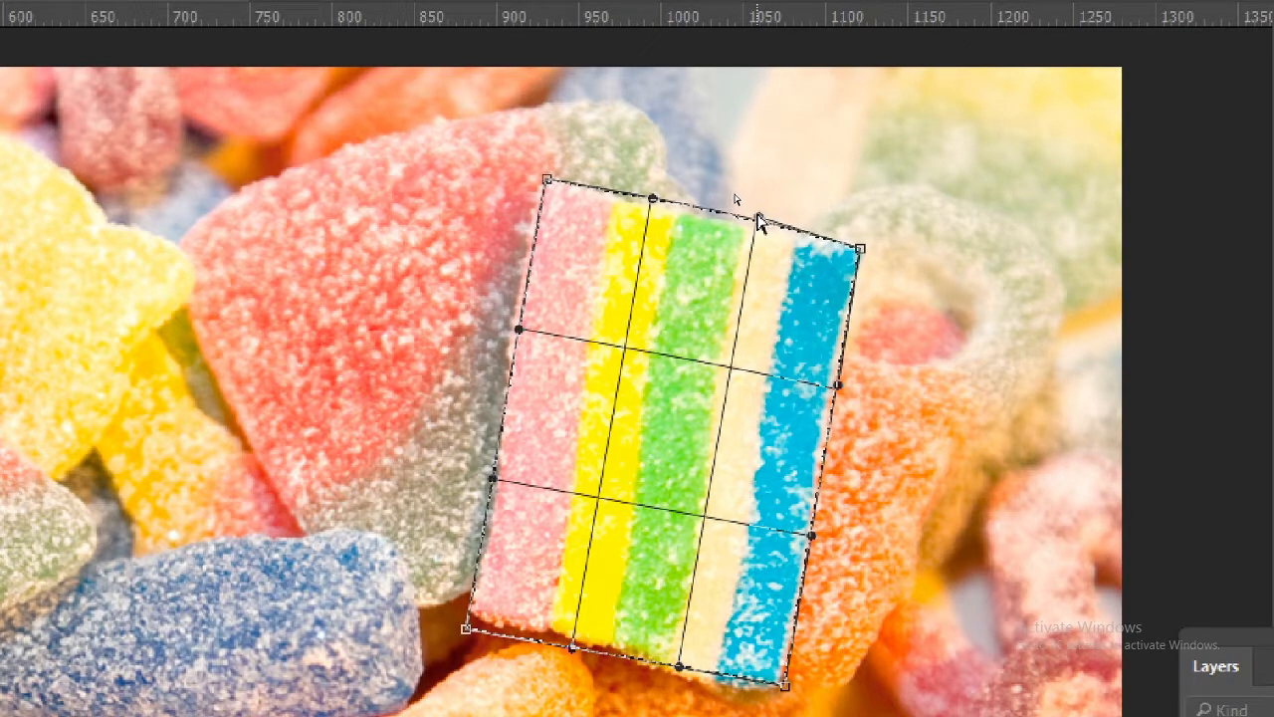
drag(759, 216, 737, 229)
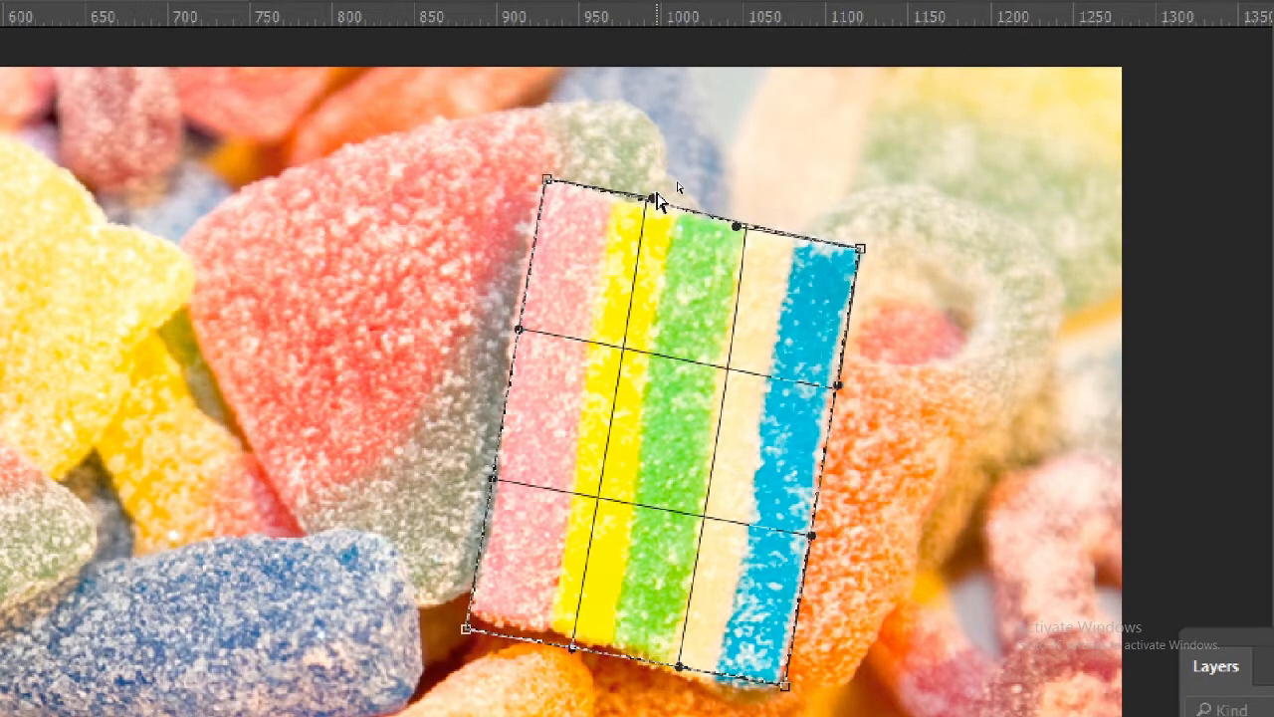
drag(652, 197, 654, 208)
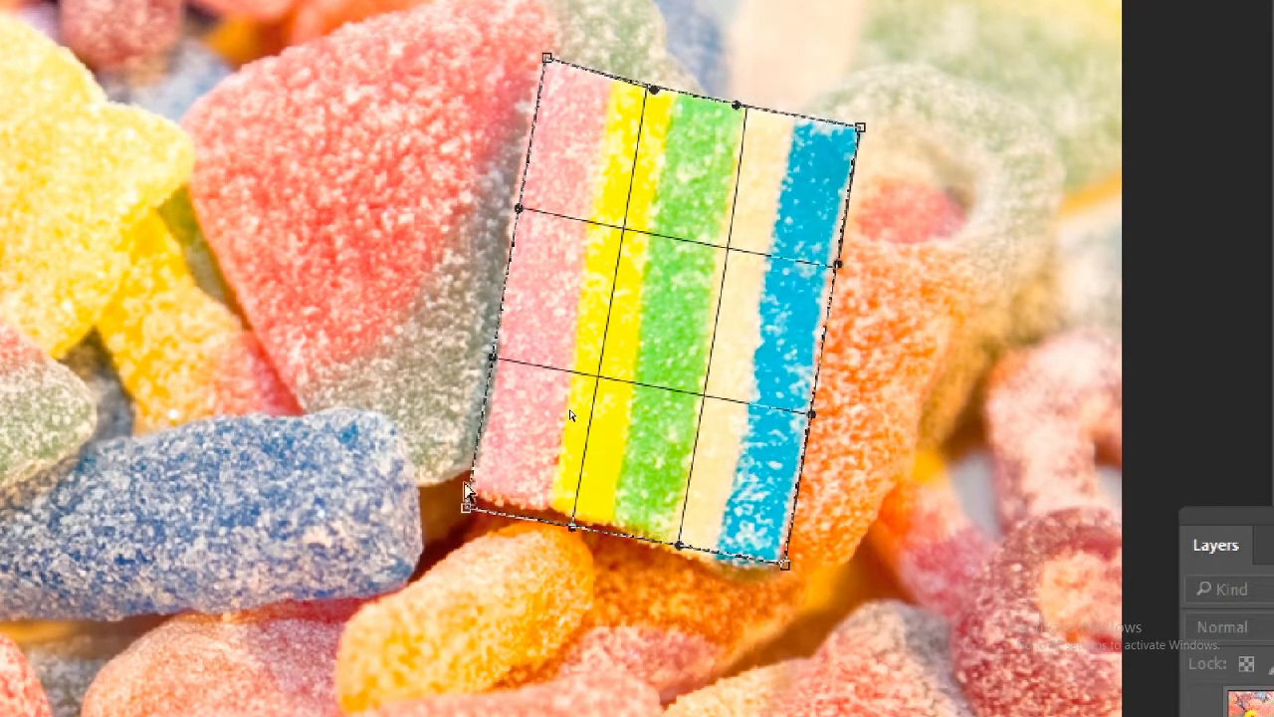
drag(468, 490, 476, 504)
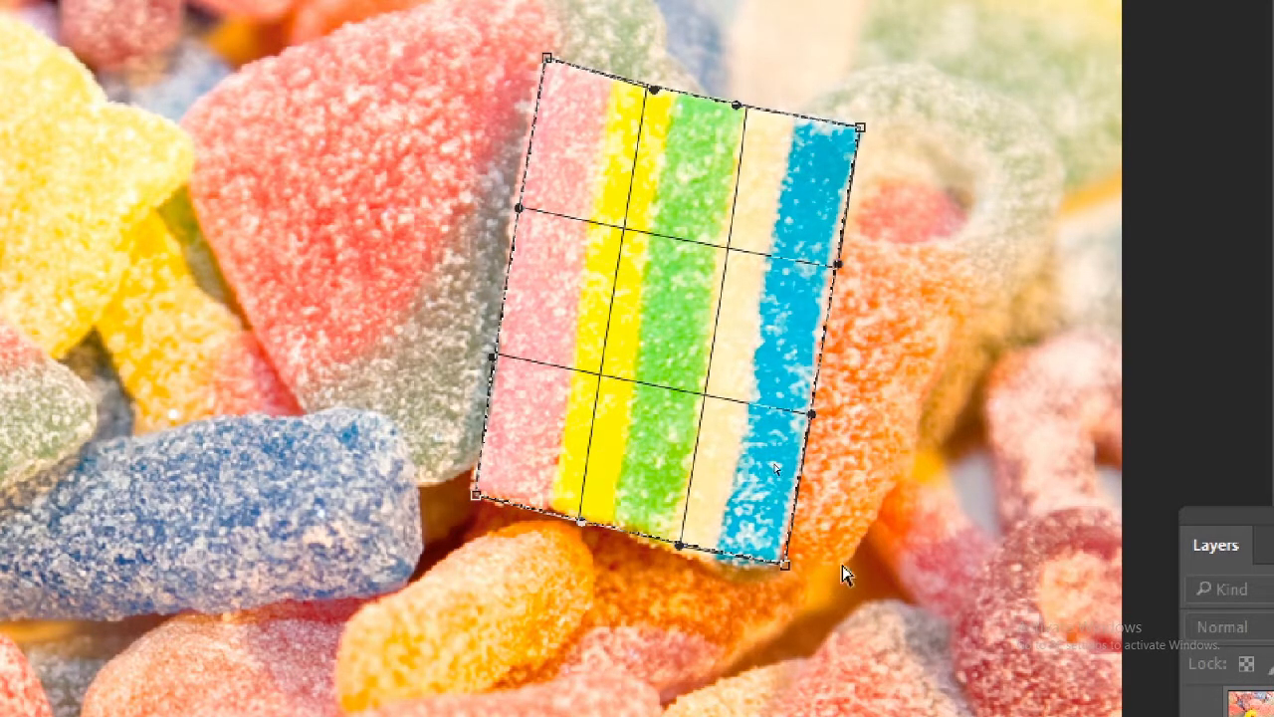
drag(785, 565, 768, 568)
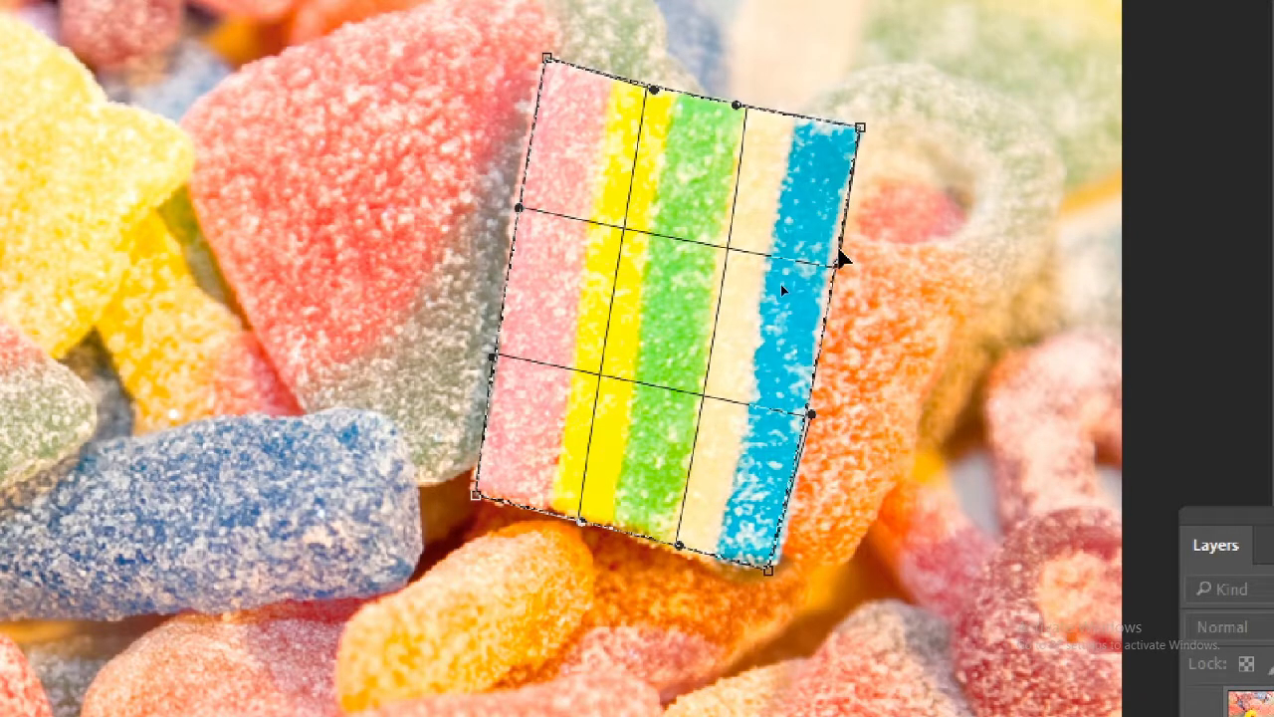
drag(838, 264, 827, 270)
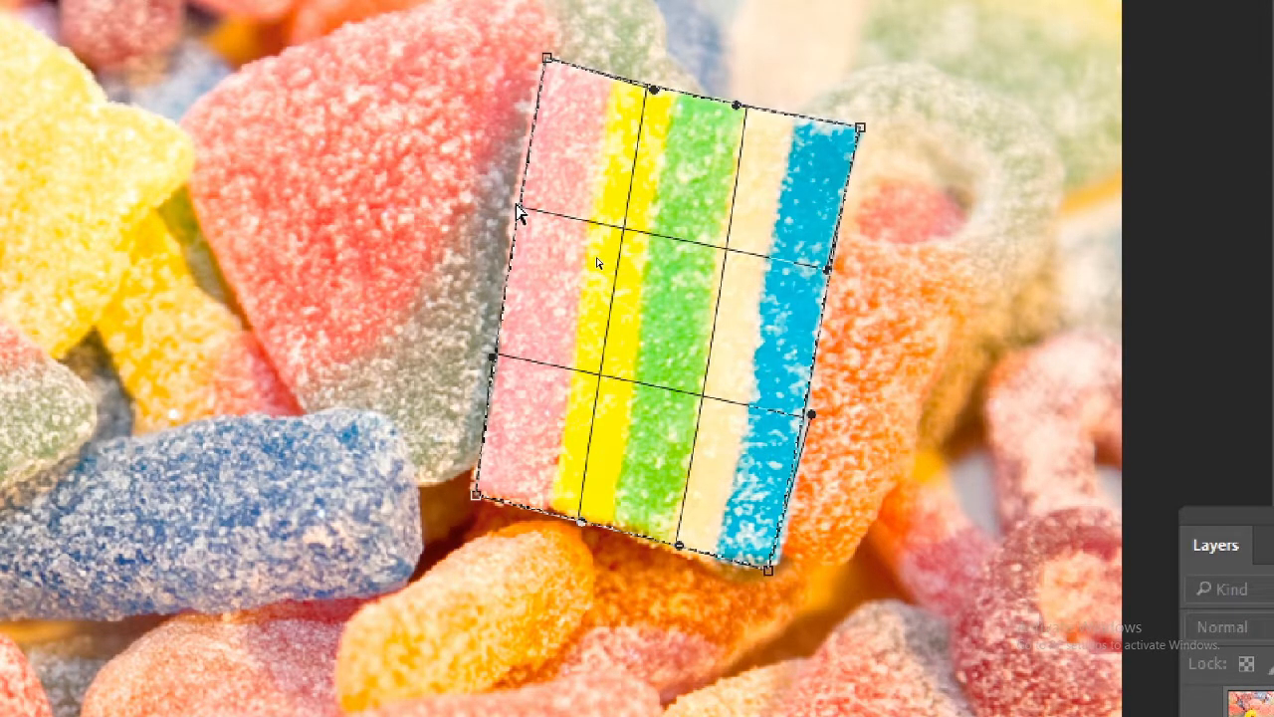
drag(517, 211, 512, 201)
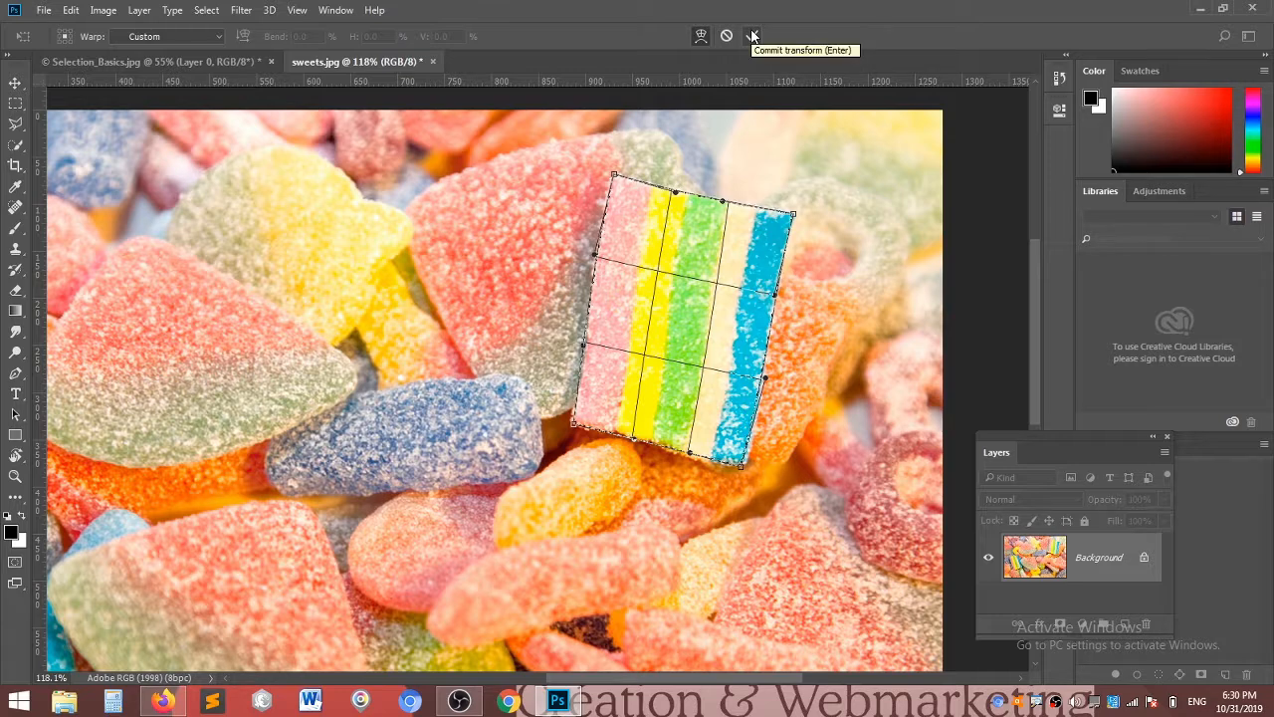
click(754, 35)
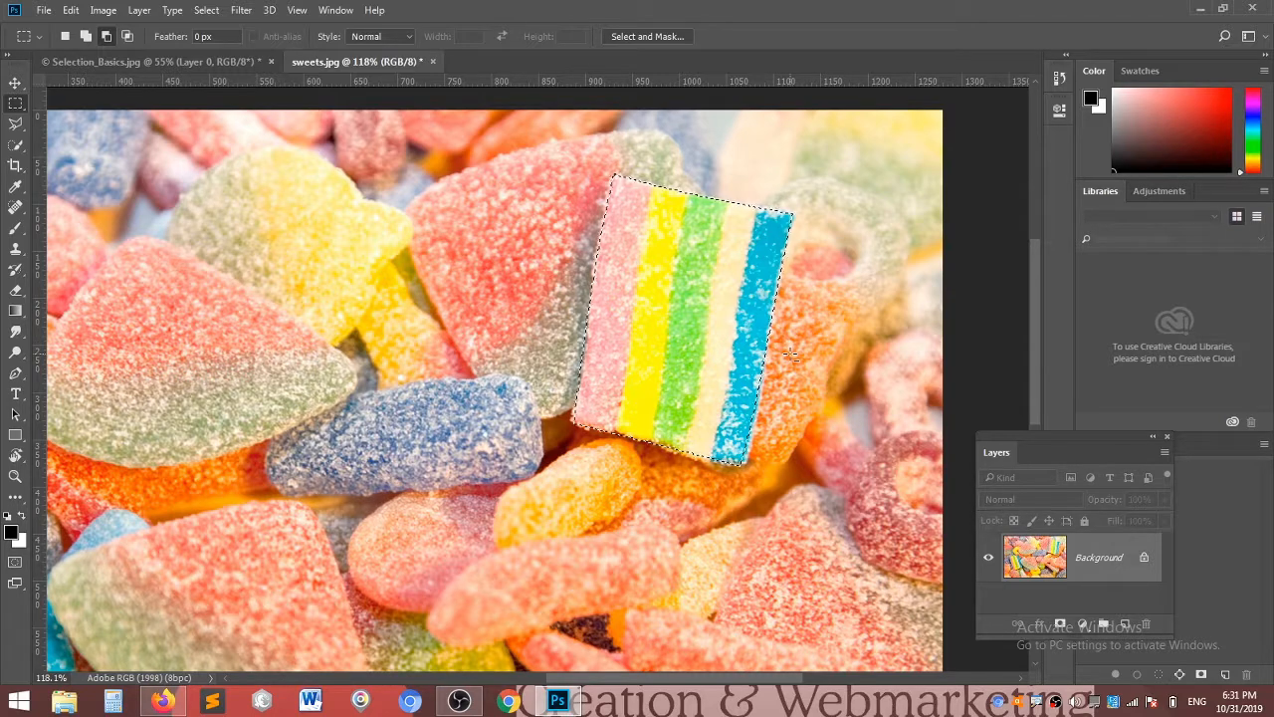
Step: Copy the selected candy to a new layer with Layer Via Copy, and reposition and lengthen the floating Layers panel
click(144, 12)
mouse_move(166, 28)
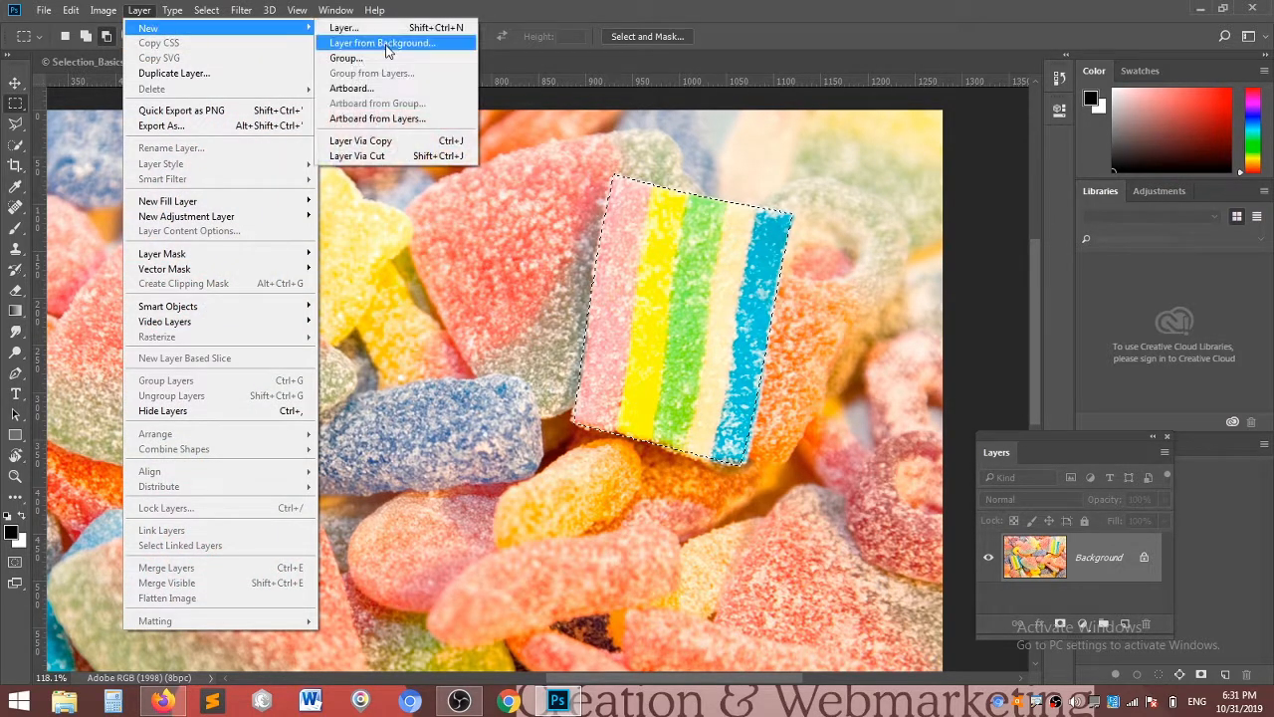
click(398, 144)
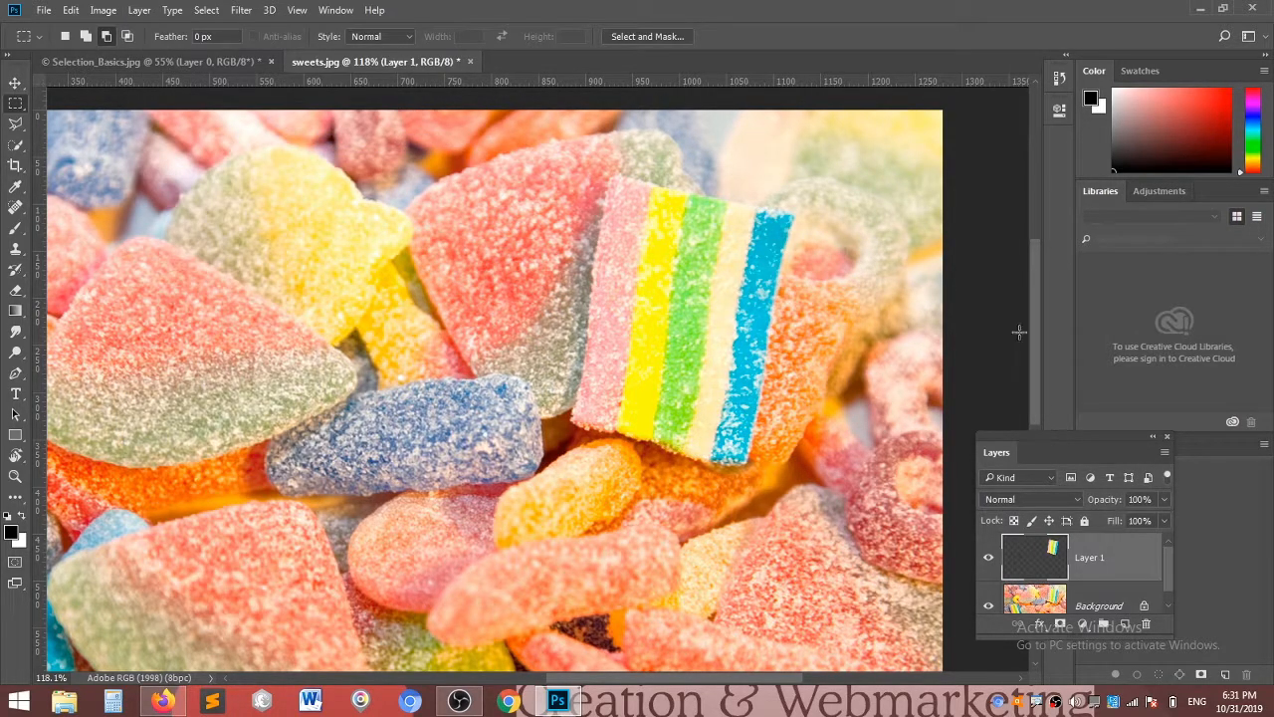
drag(1044, 437, 974, 159)
drag(1049, 356, 1049, 558)
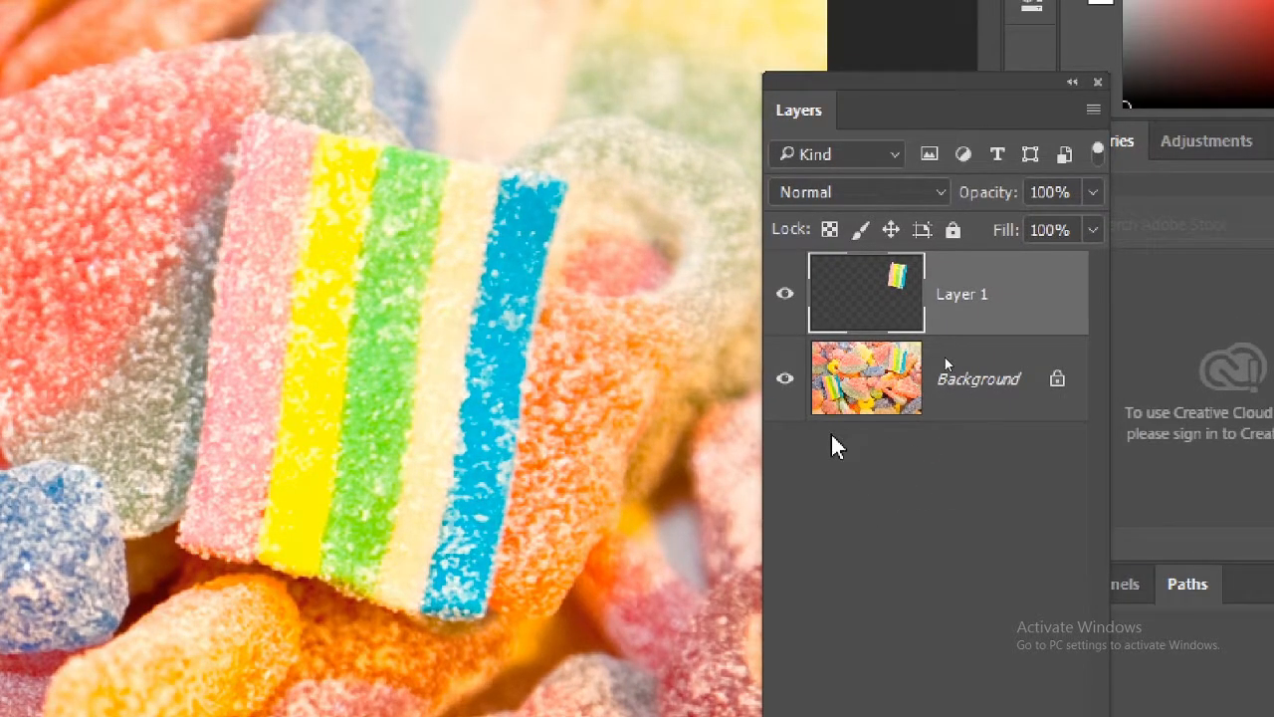
Step: Toggle the visibility of Layer 1 and Background to compare them, leaving Background hidden, and shift the Layers panel away from the candy
click(787, 381)
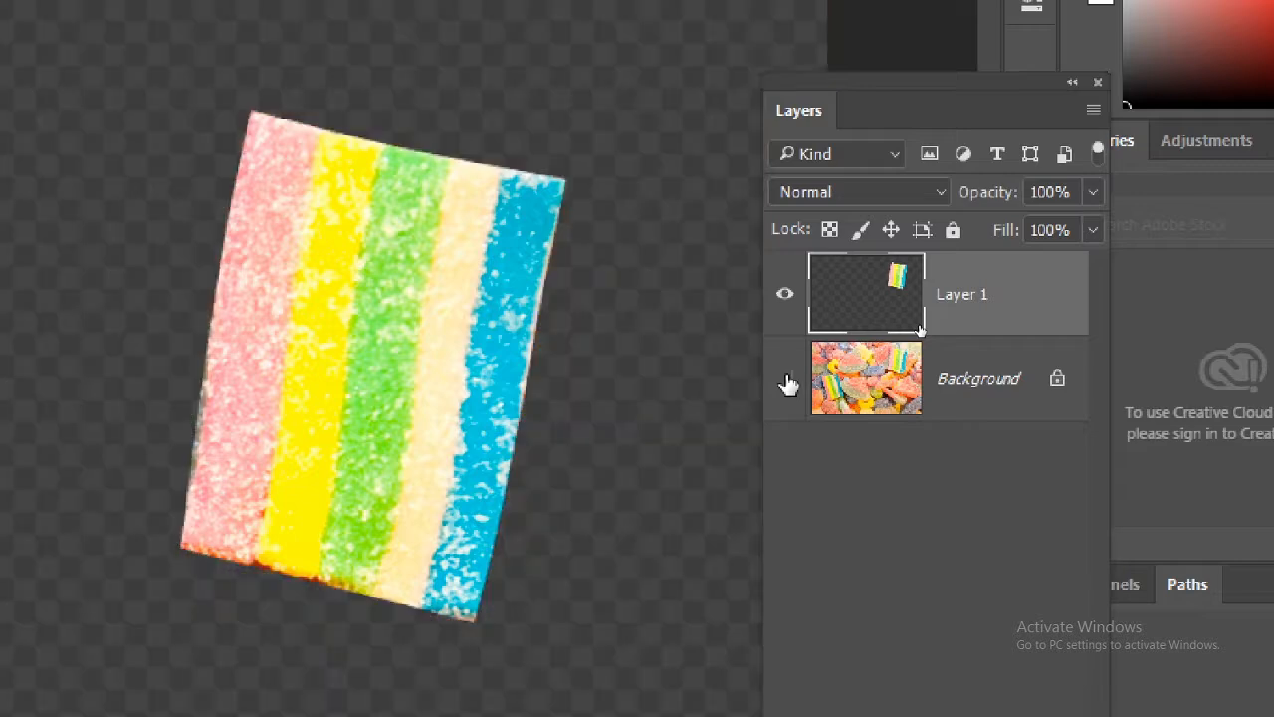
click(787, 299)
click(787, 299)
click(786, 384)
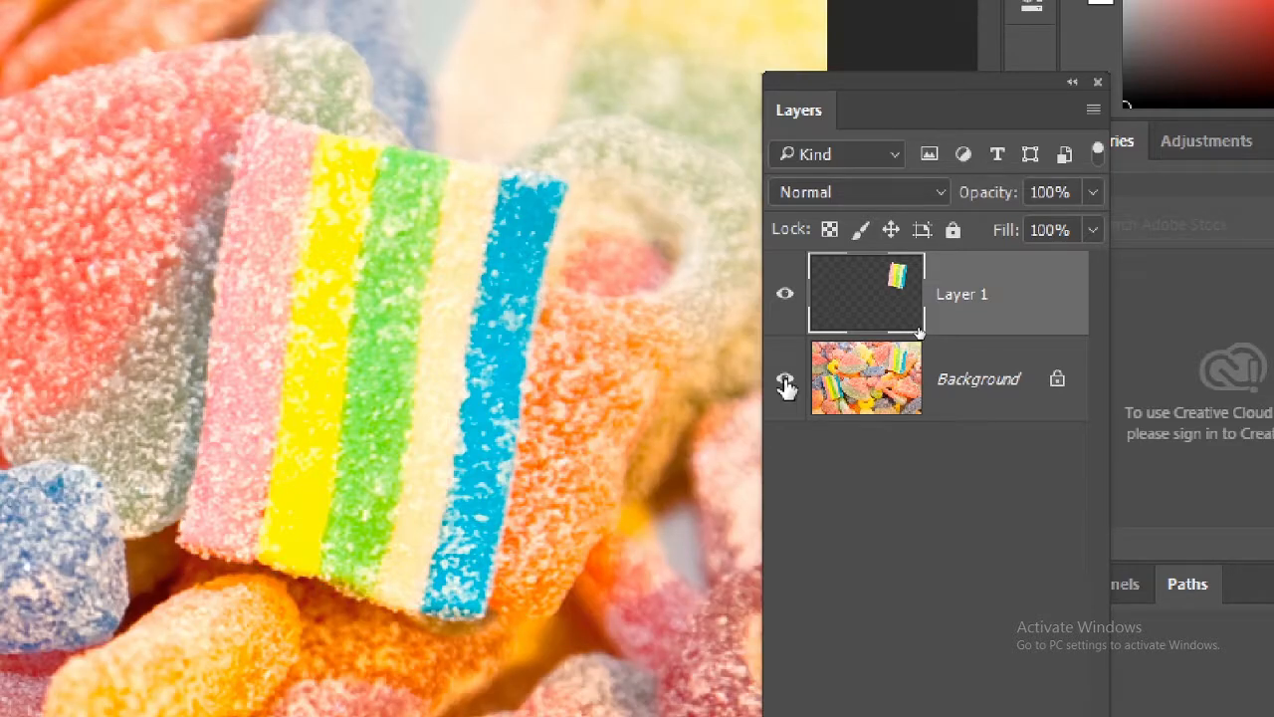
click(784, 387)
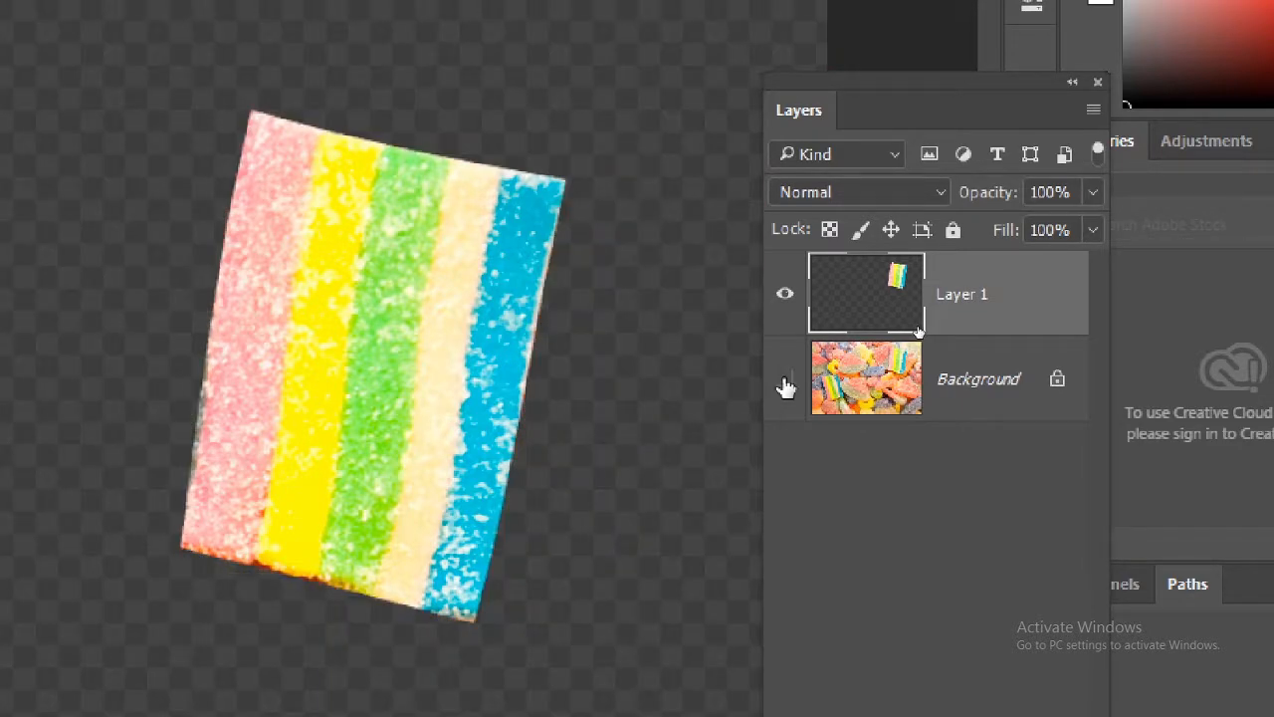
click(786, 383)
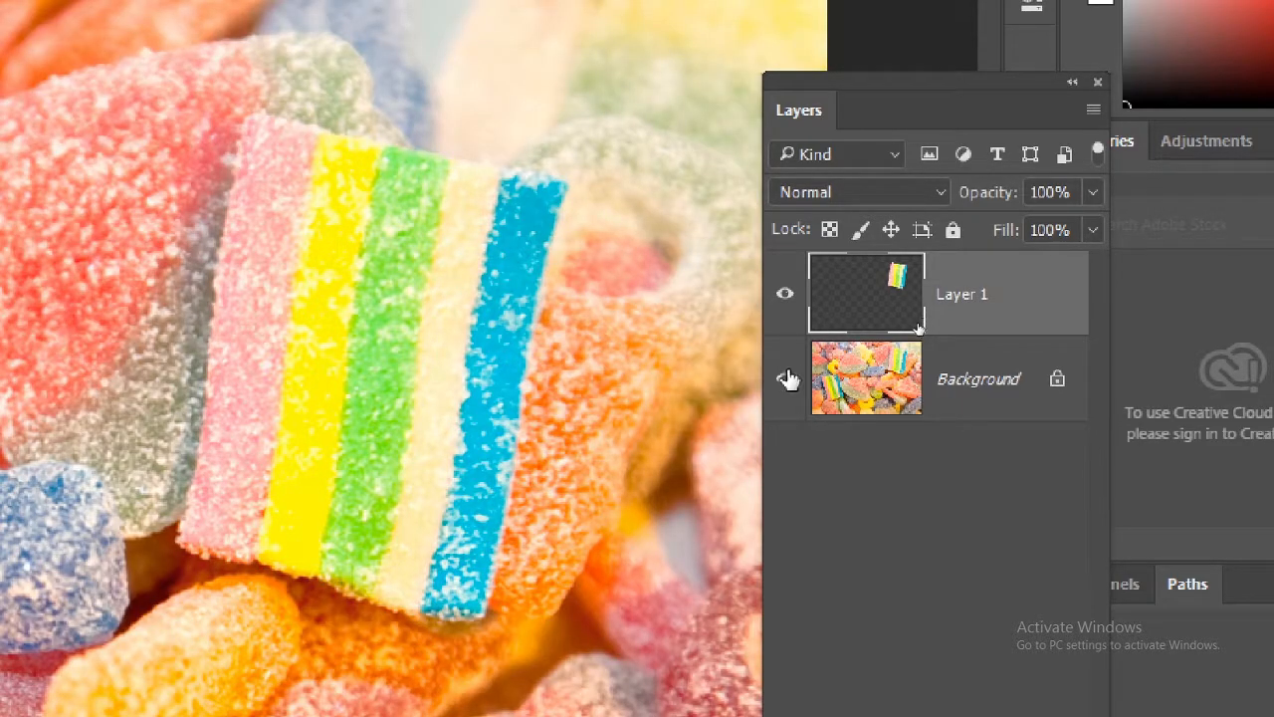
click(785, 384)
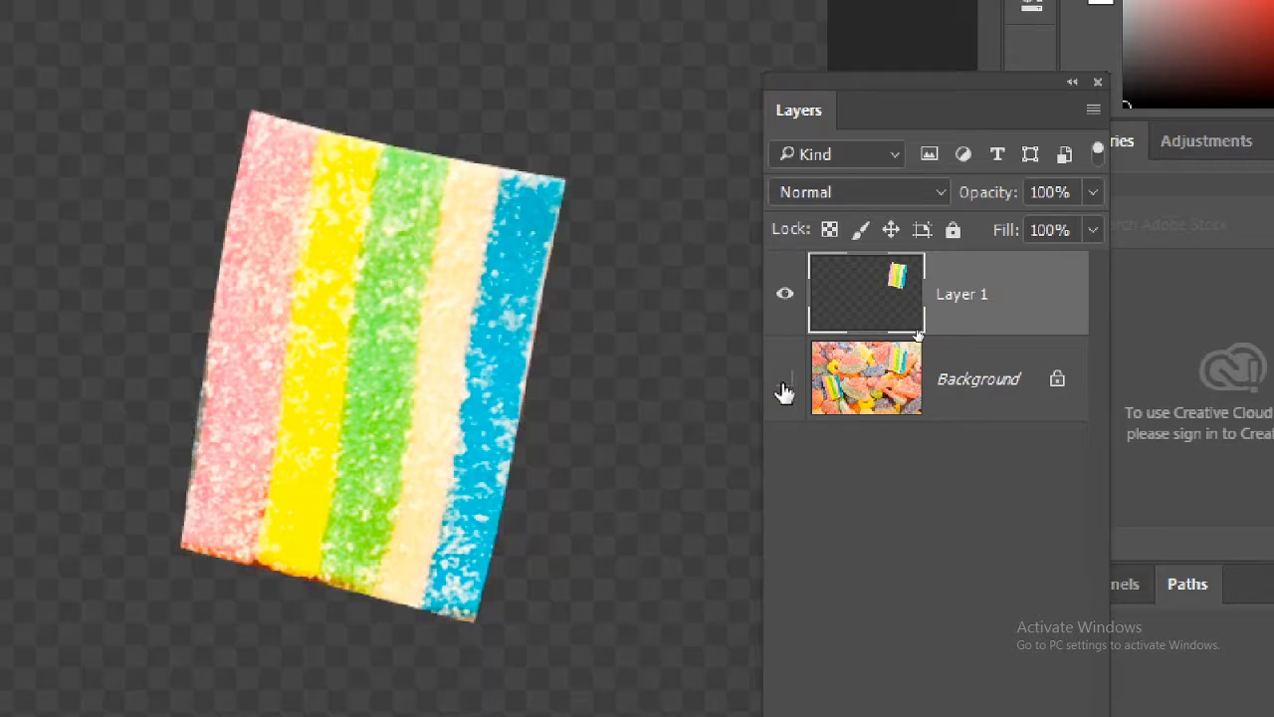
key(ctrl+0)
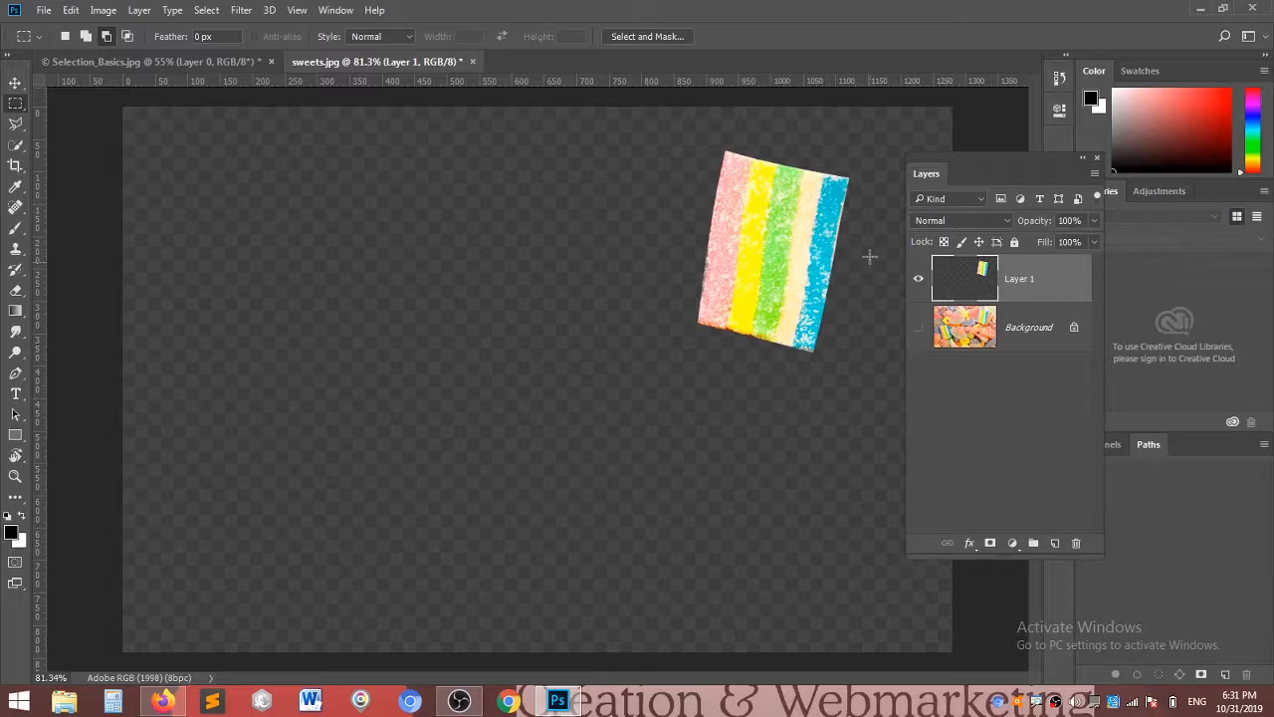
drag(978, 170, 1074, 283)
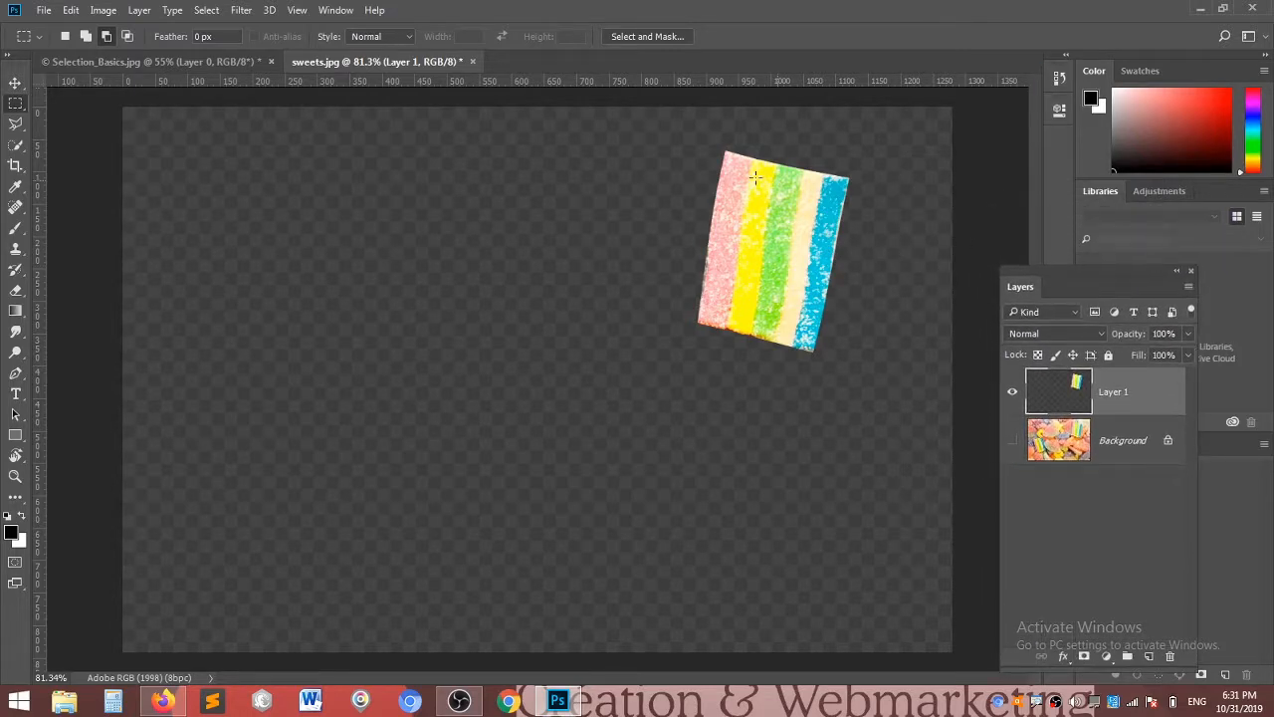
Step: Switch to the Move tool and open eggs.jpg from the ps-jour1 folder
click(15, 82)
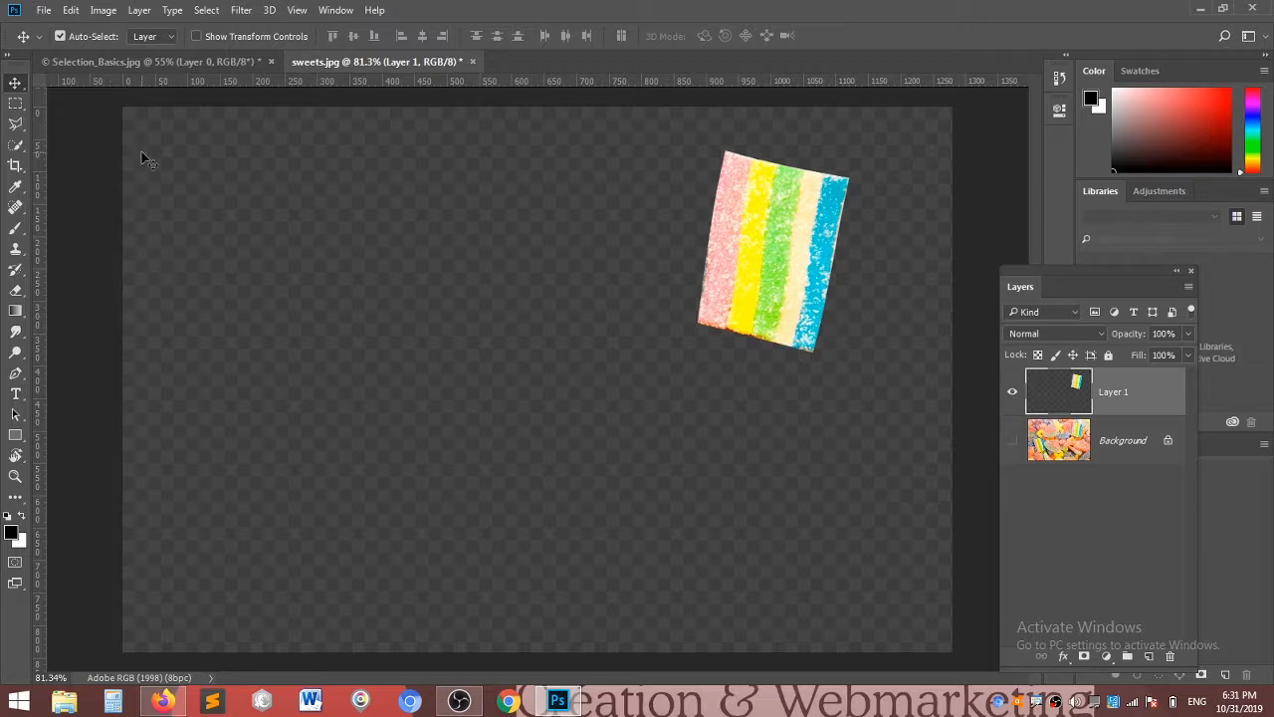
click(44, 12)
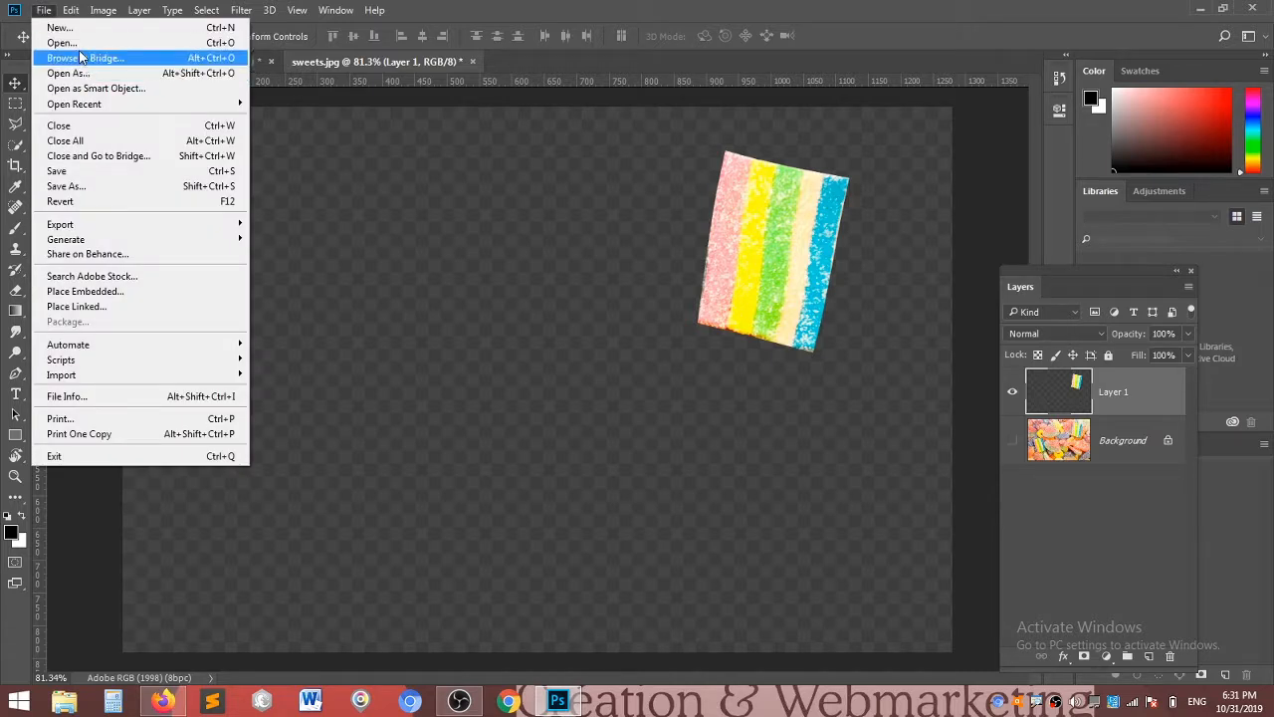
click(60, 43)
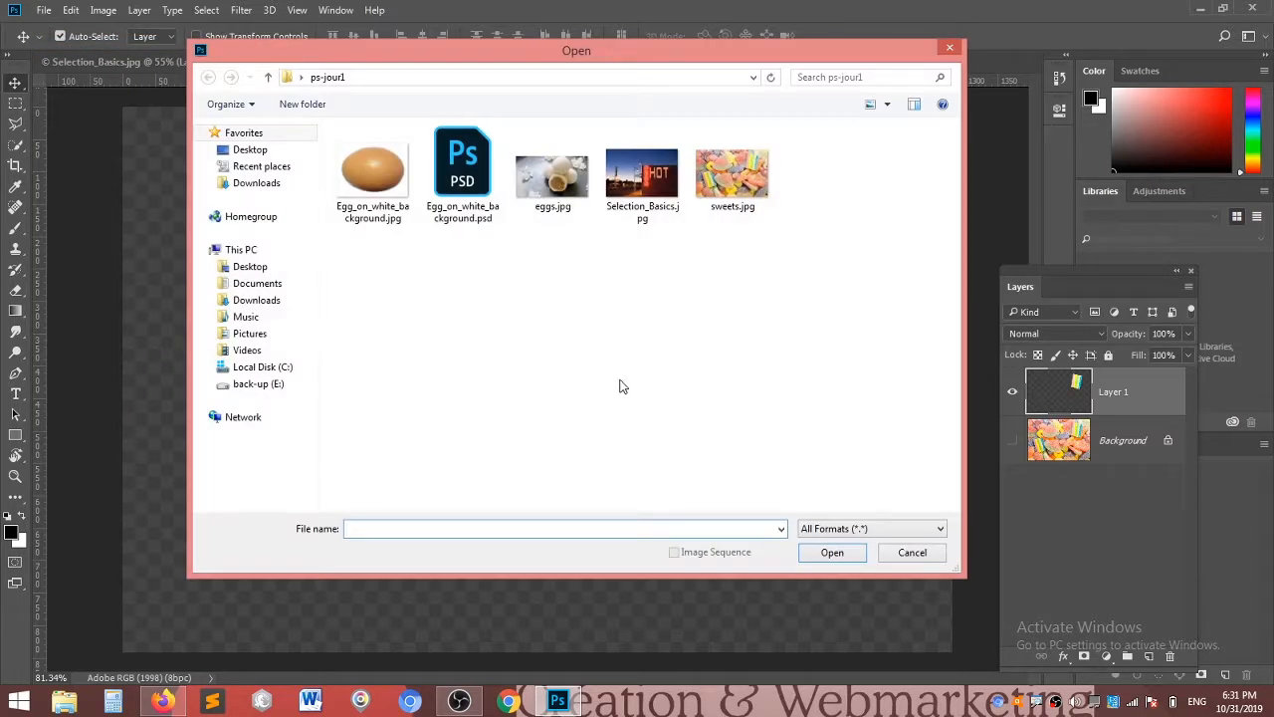
click(560, 186)
click(836, 554)
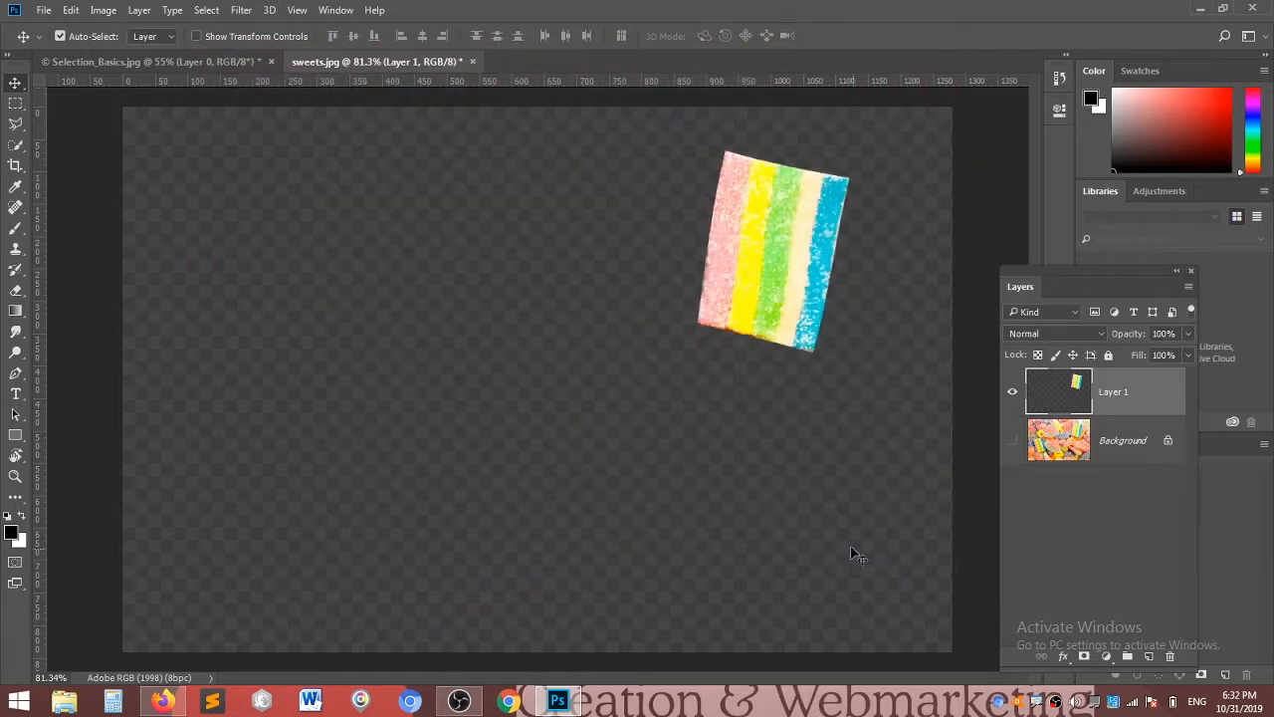
click(738, 345)
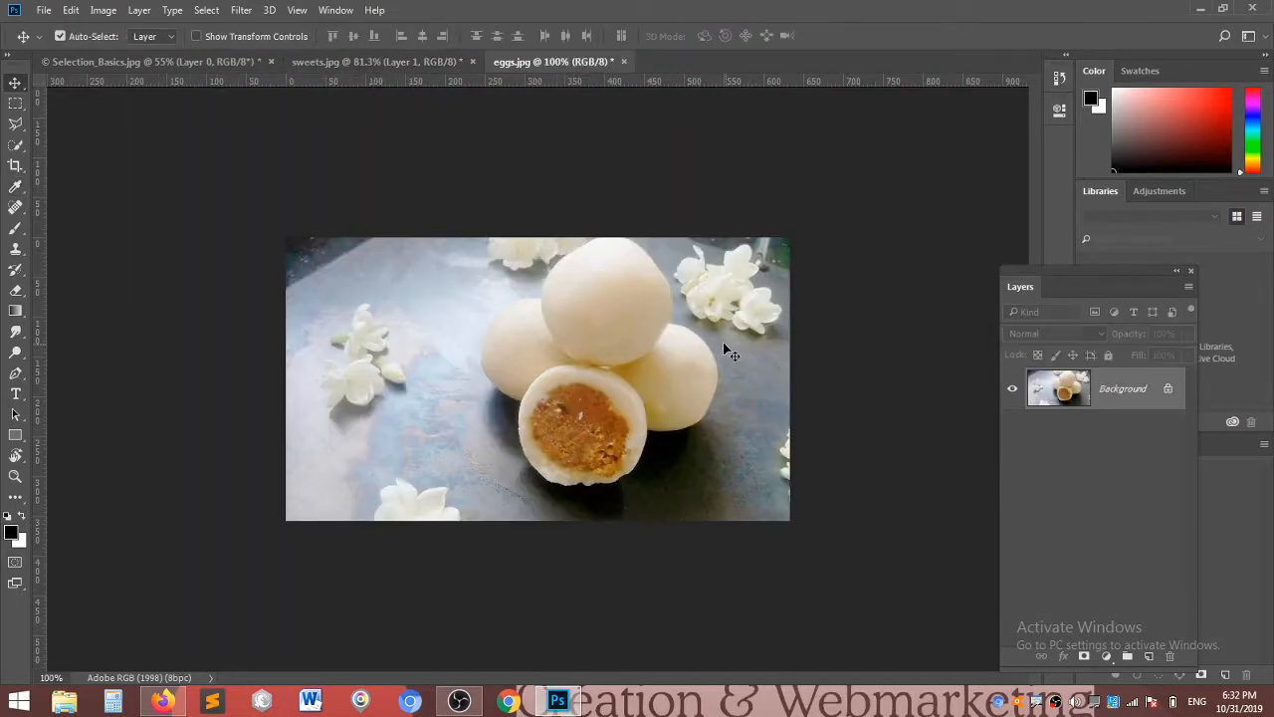
Step: Draw an Elliptical Marquee selection about 122 px wide and 111 px high on the topmost white ball in eggs.jpg
scroll(680, 283, up, 3)
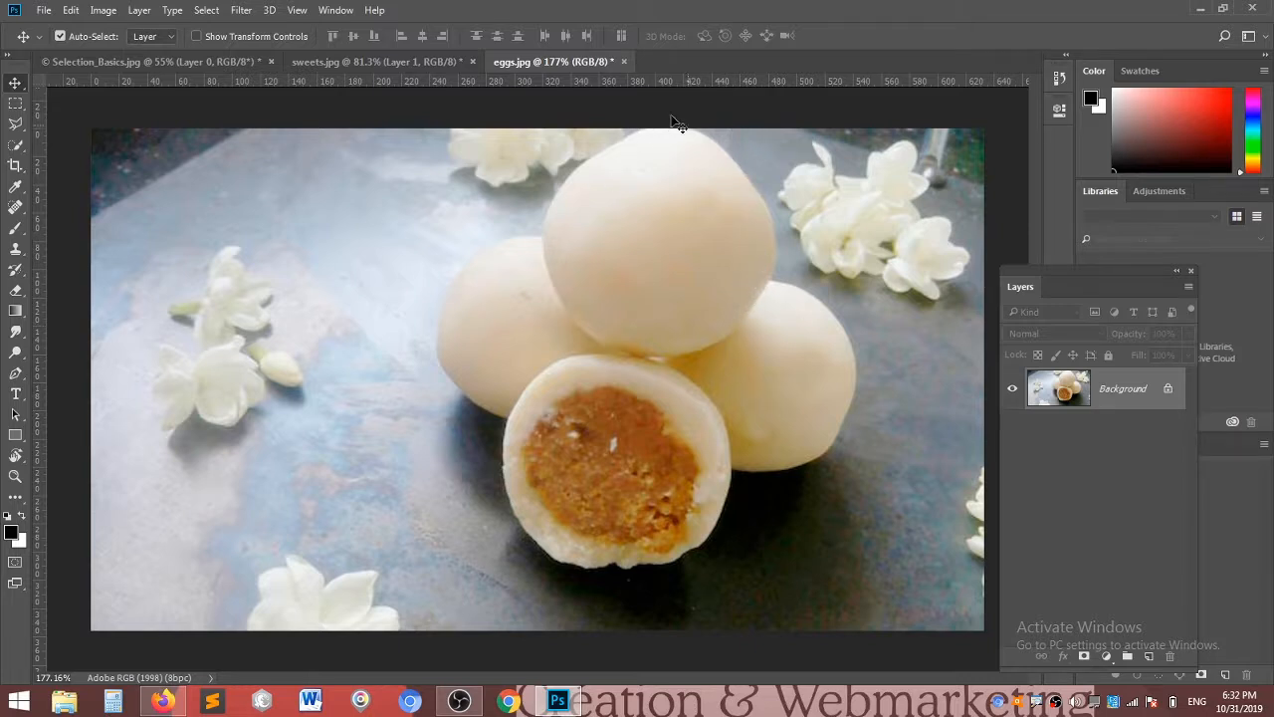
click(18, 104)
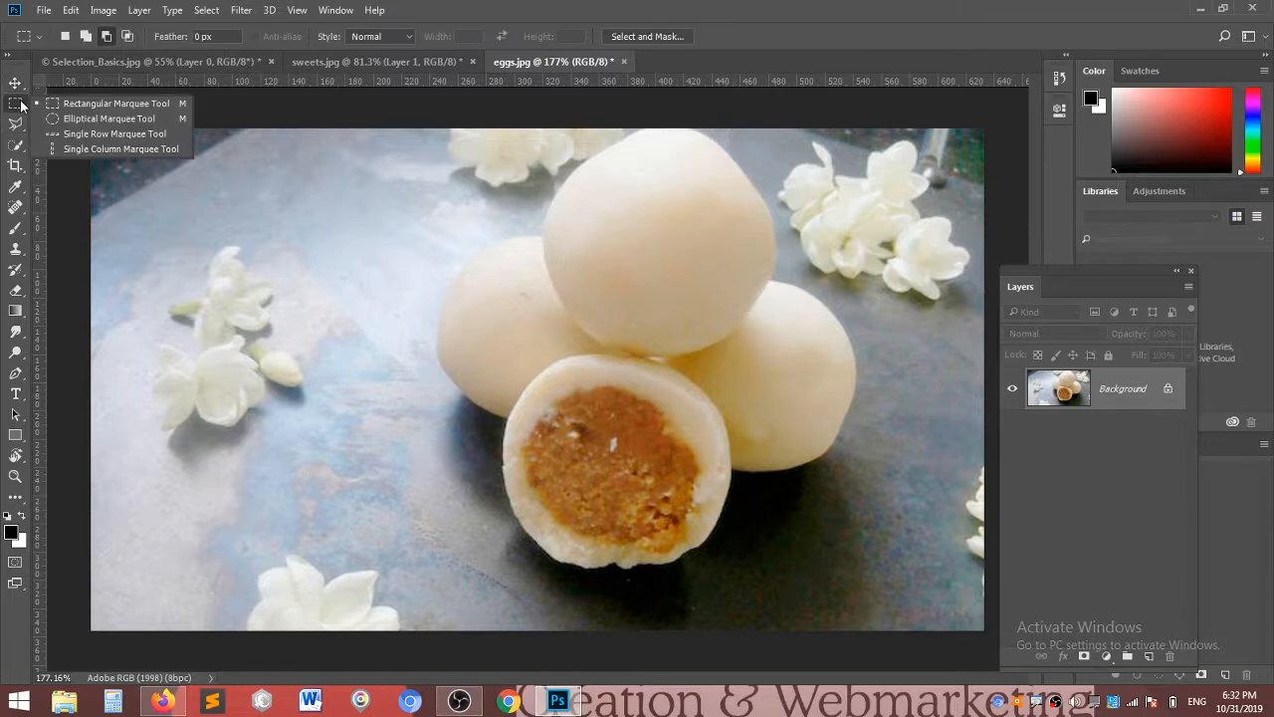
click(90, 119)
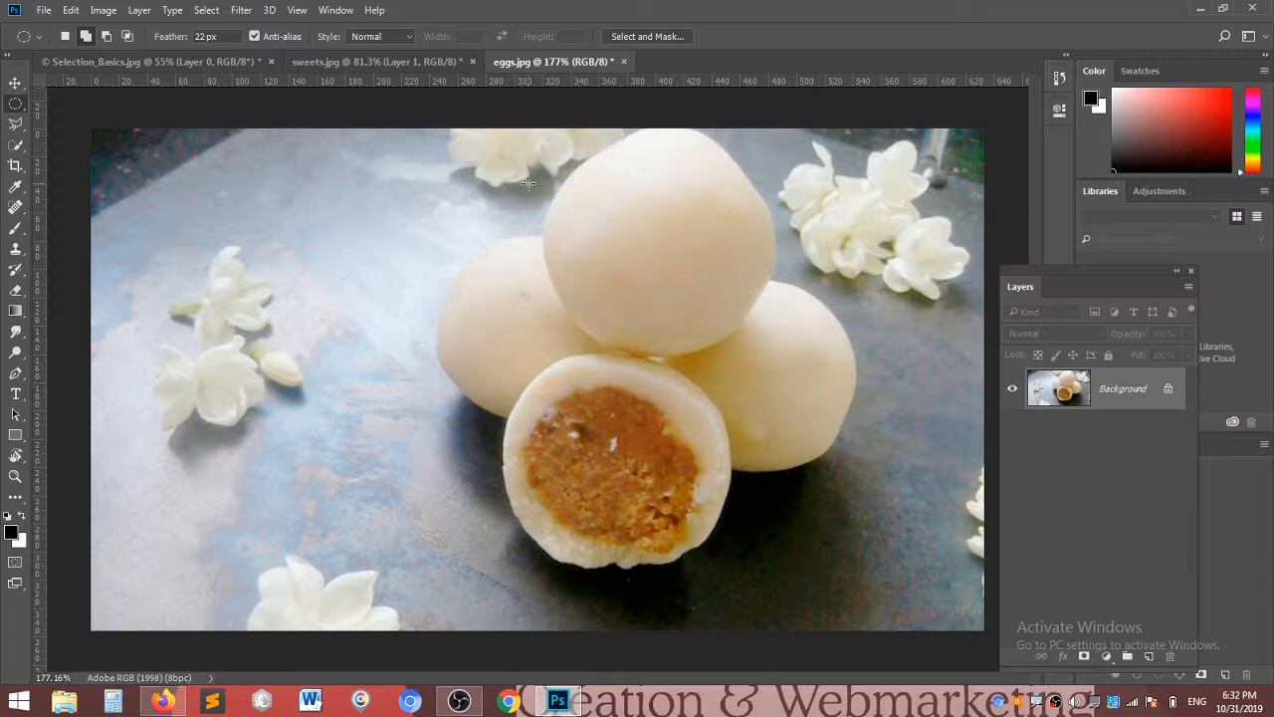
drag(595, 172, 766, 326)
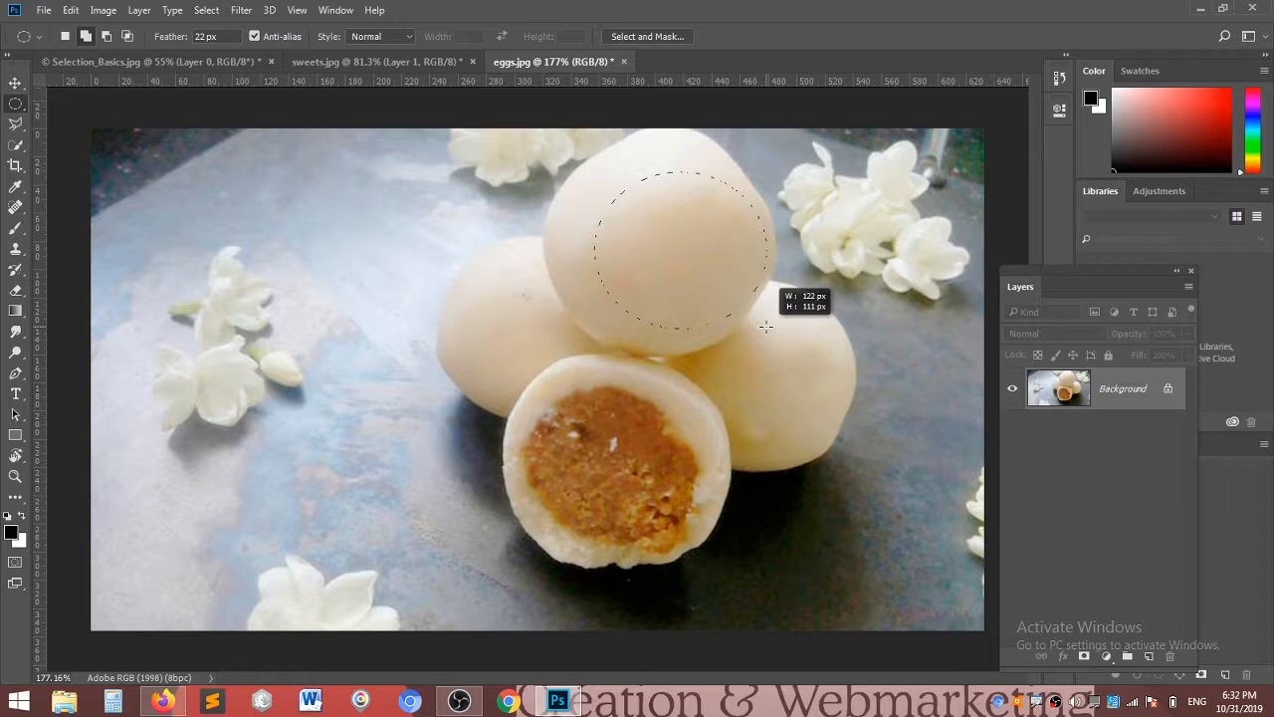
drag(766, 325, 765, 326)
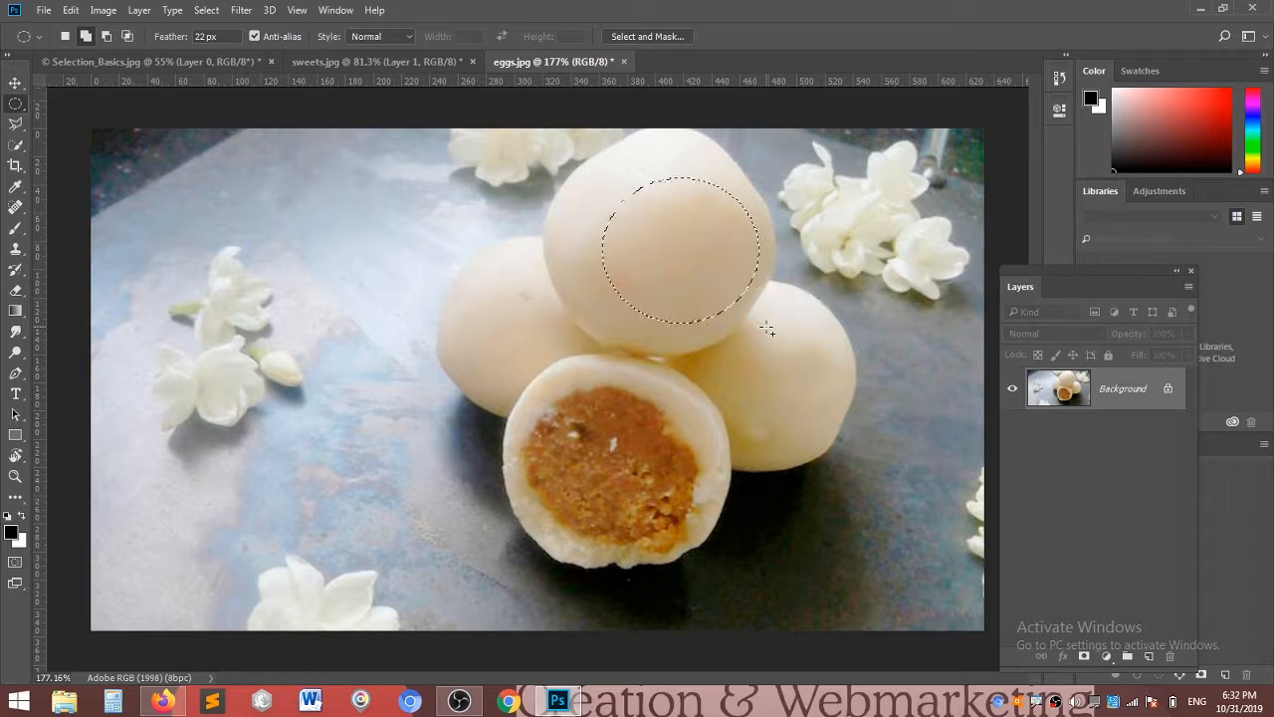
Step: Clear the existing selection and redraw an Elliptical Marquee about 159 px wide and 124 px high on the topmost white ball
click(308, 301)
drag(589, 195, 680, 285)
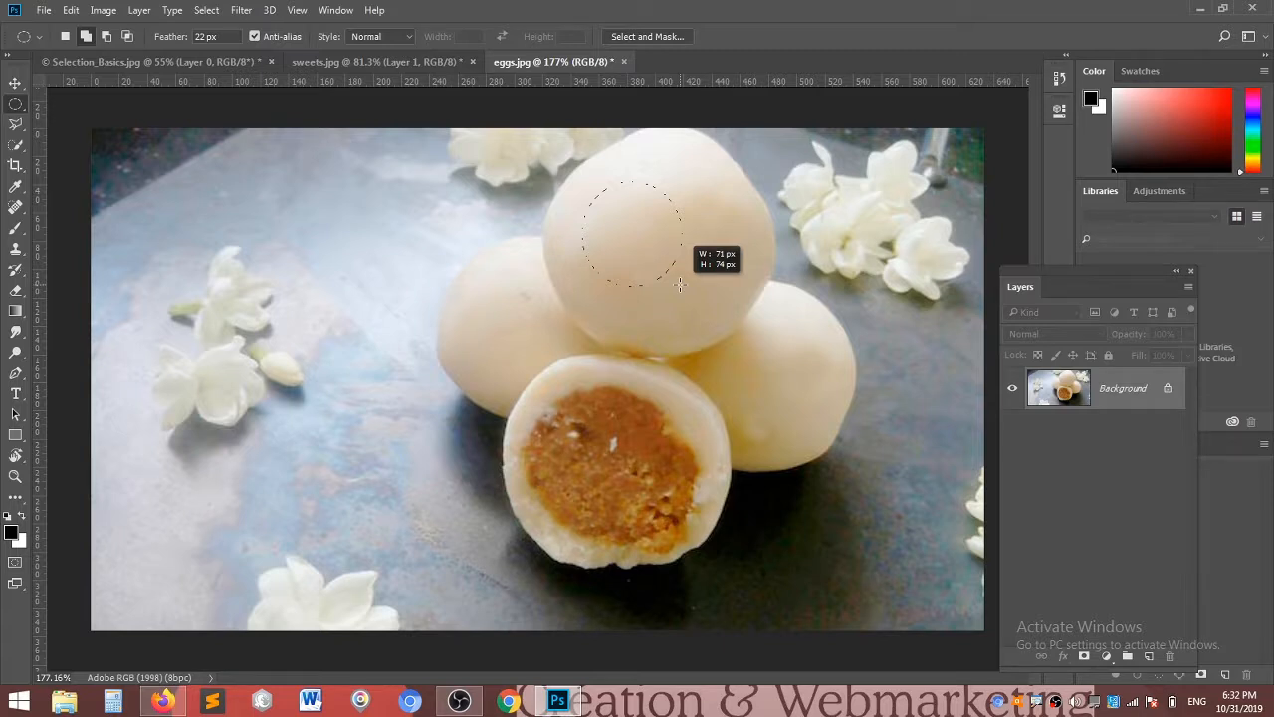
drag(680, 285, 652, 261)
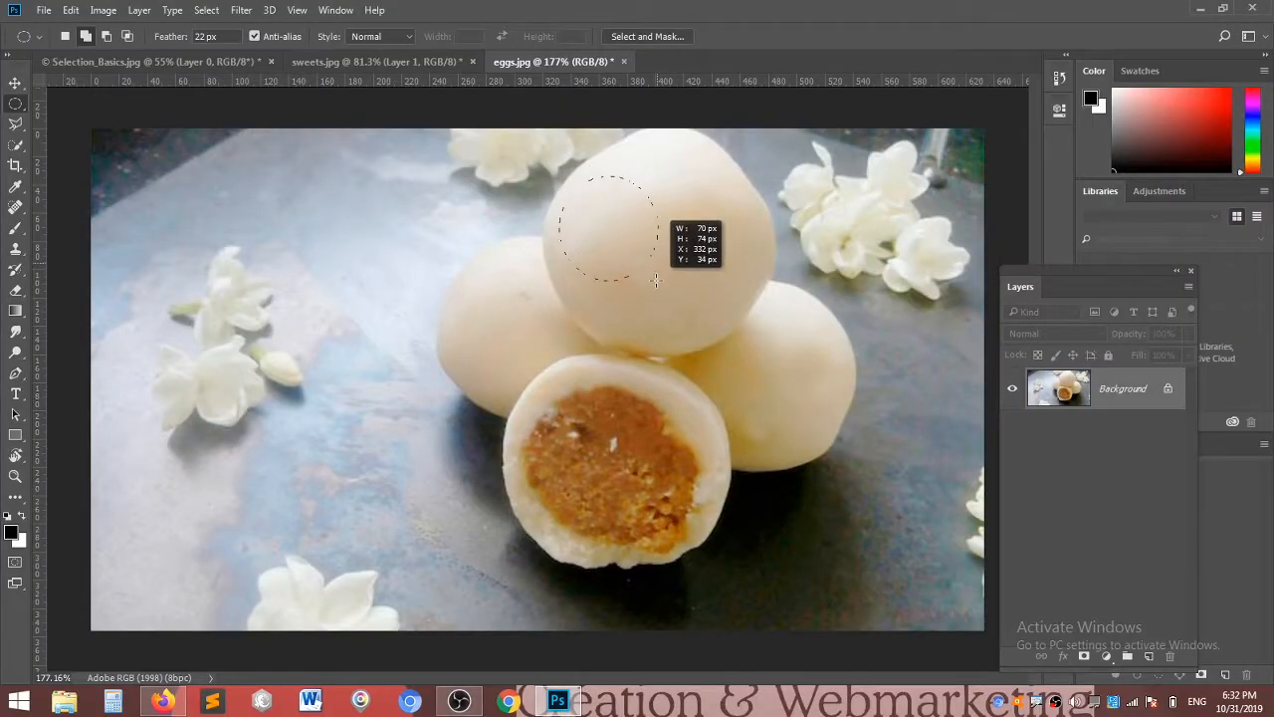
drag(652, 281, 752, 340)
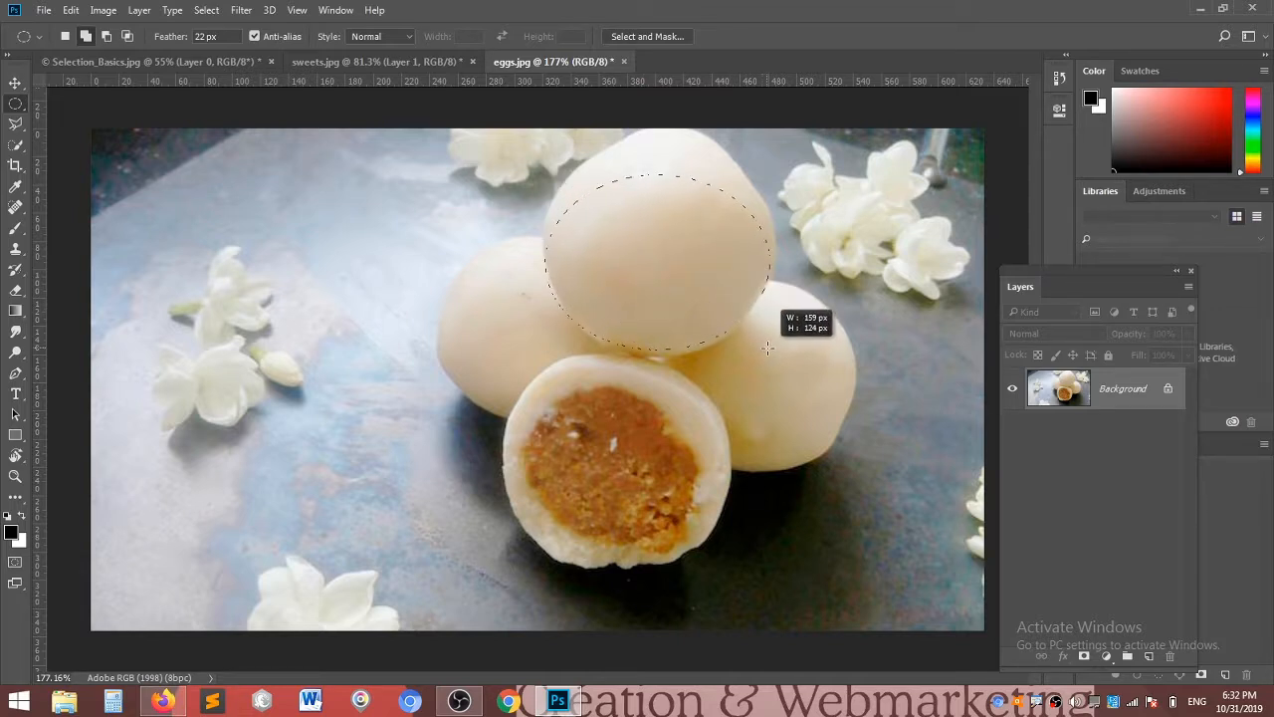
drag(770, 348, 771, 349)
click(772, 351)
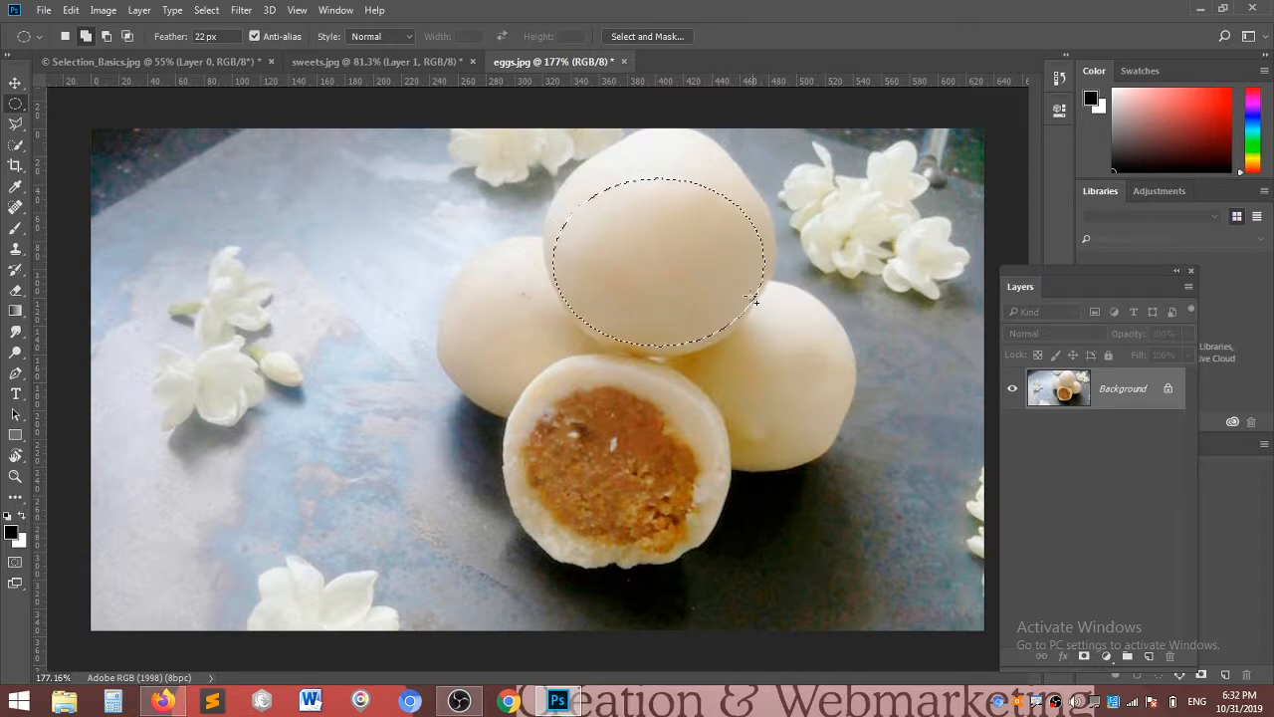
Step: Use Transform Selection to scale the elliptical selection to 108.61% width and 127.59% height around the topmost ball
scroll(697, 239, down, 1)
scroll(674, 227, up, 2)
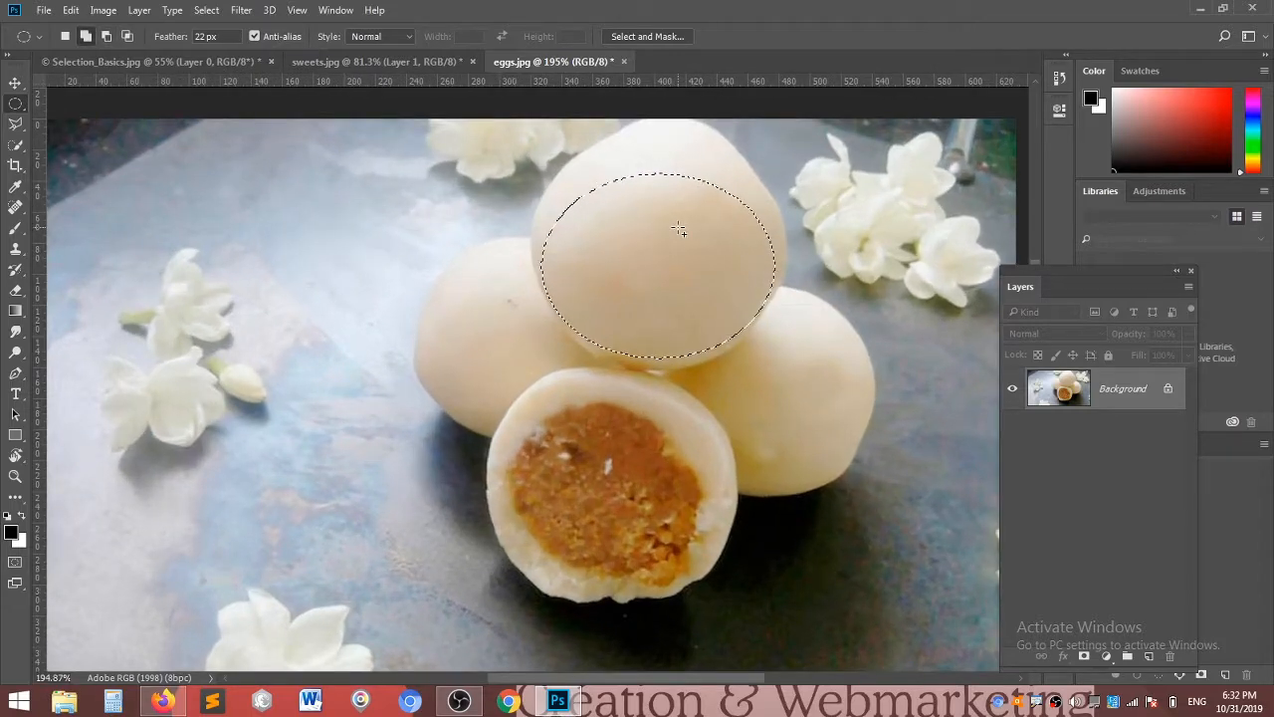
scroll(665, 181, down, 1)
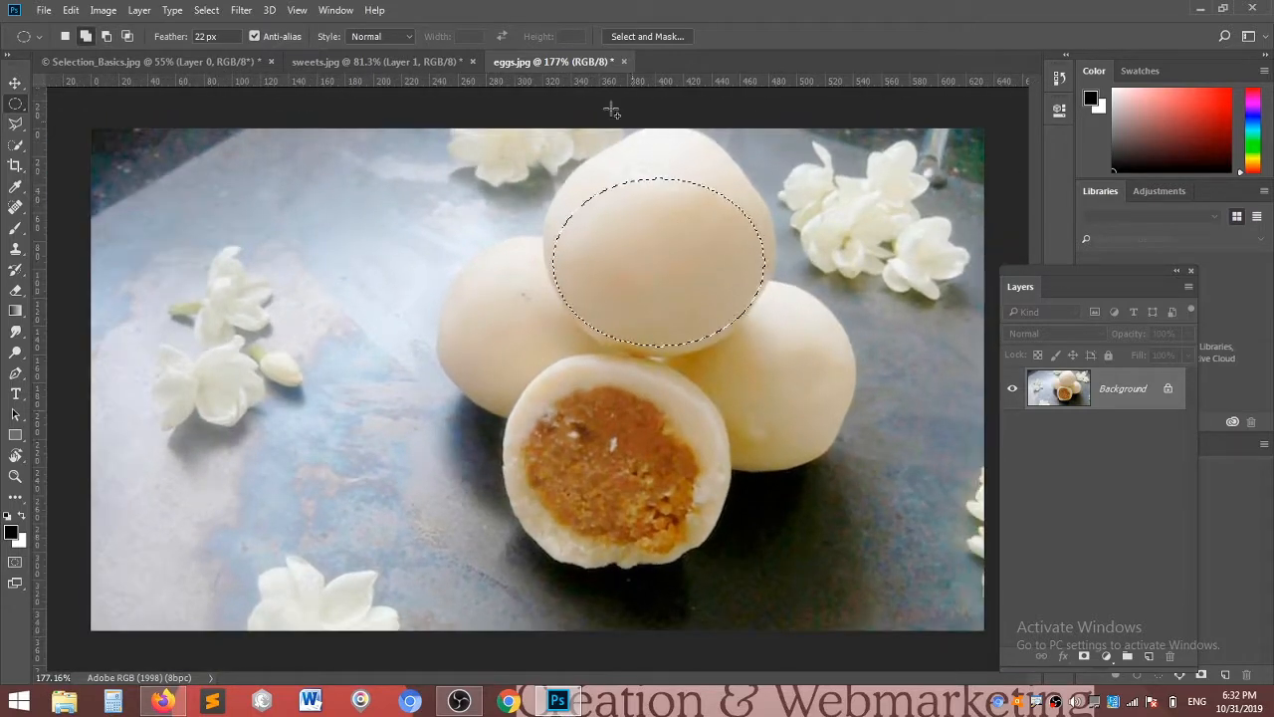
click(209, 11)
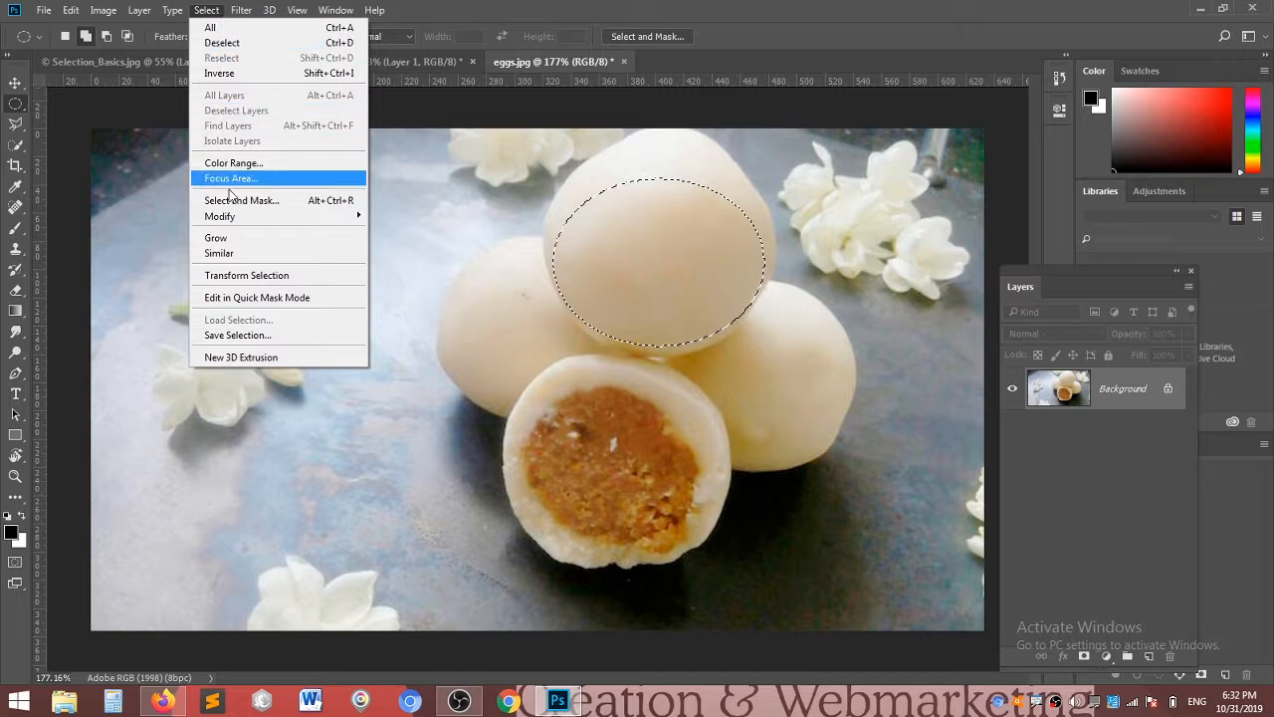
click(245, 275)
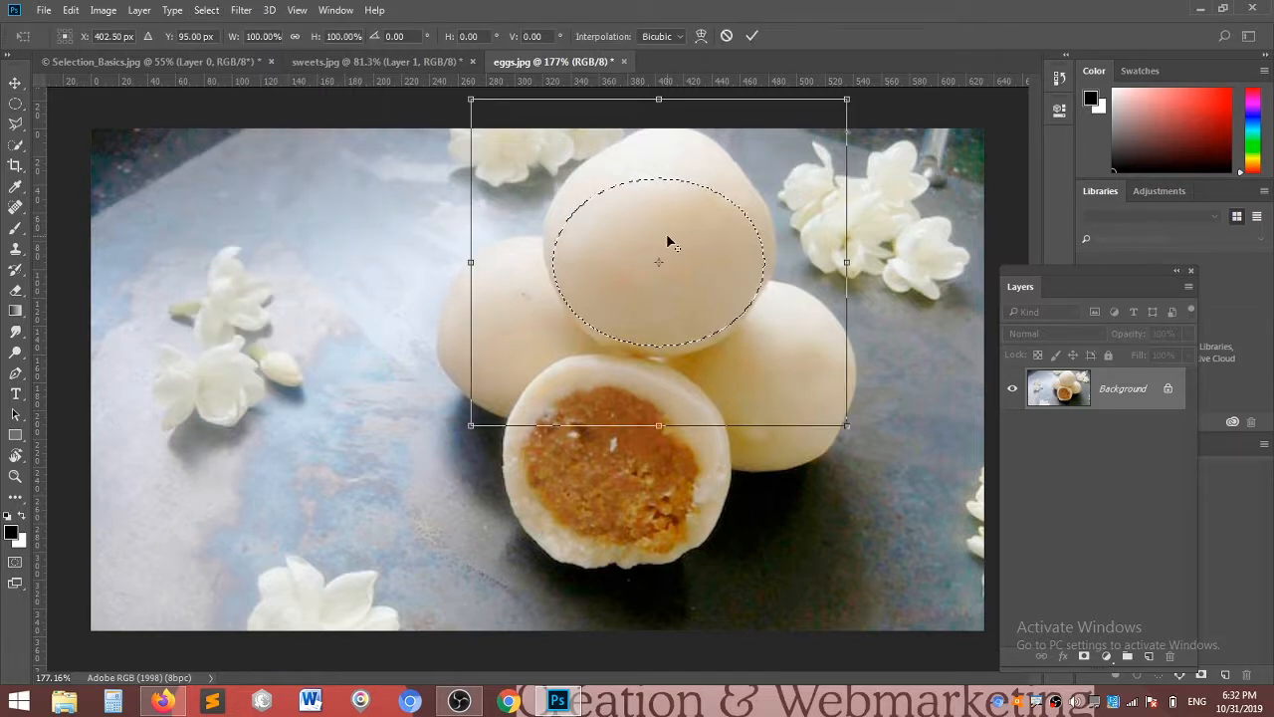
scroll(665, 242, down, 3)
drag(630, 167, 630, 121)
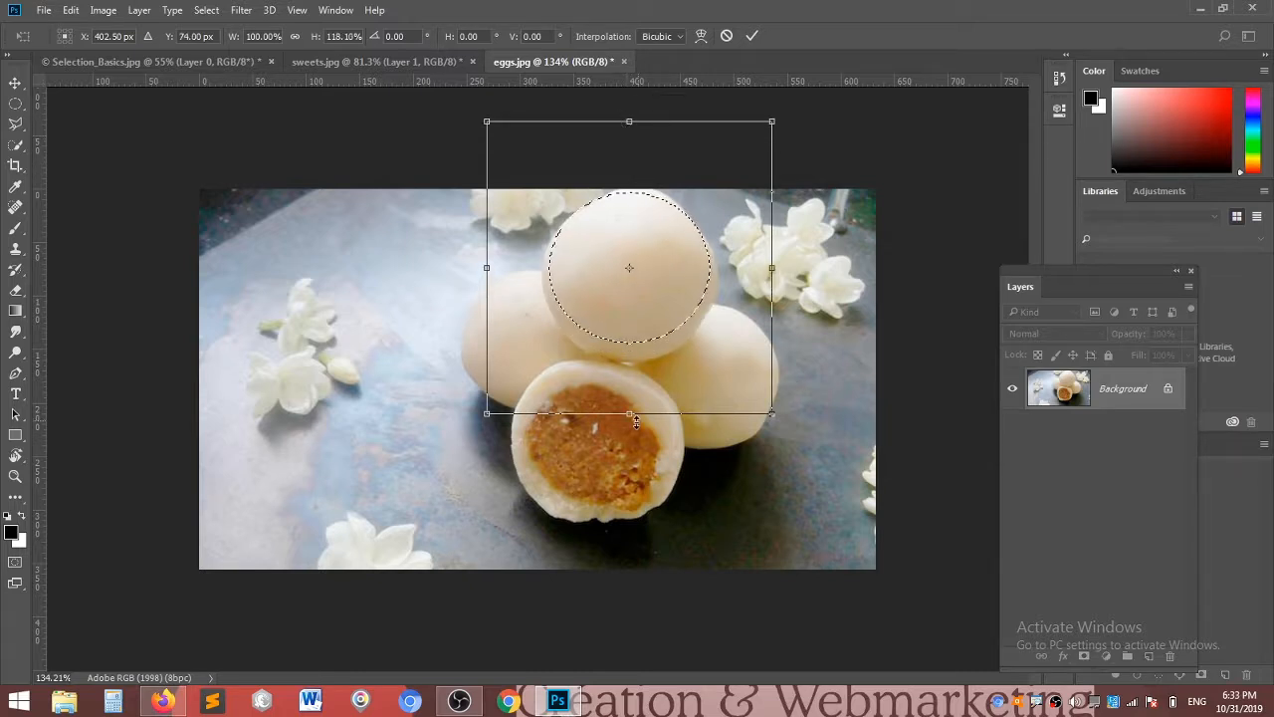
drag(630, 414, 630, 436)
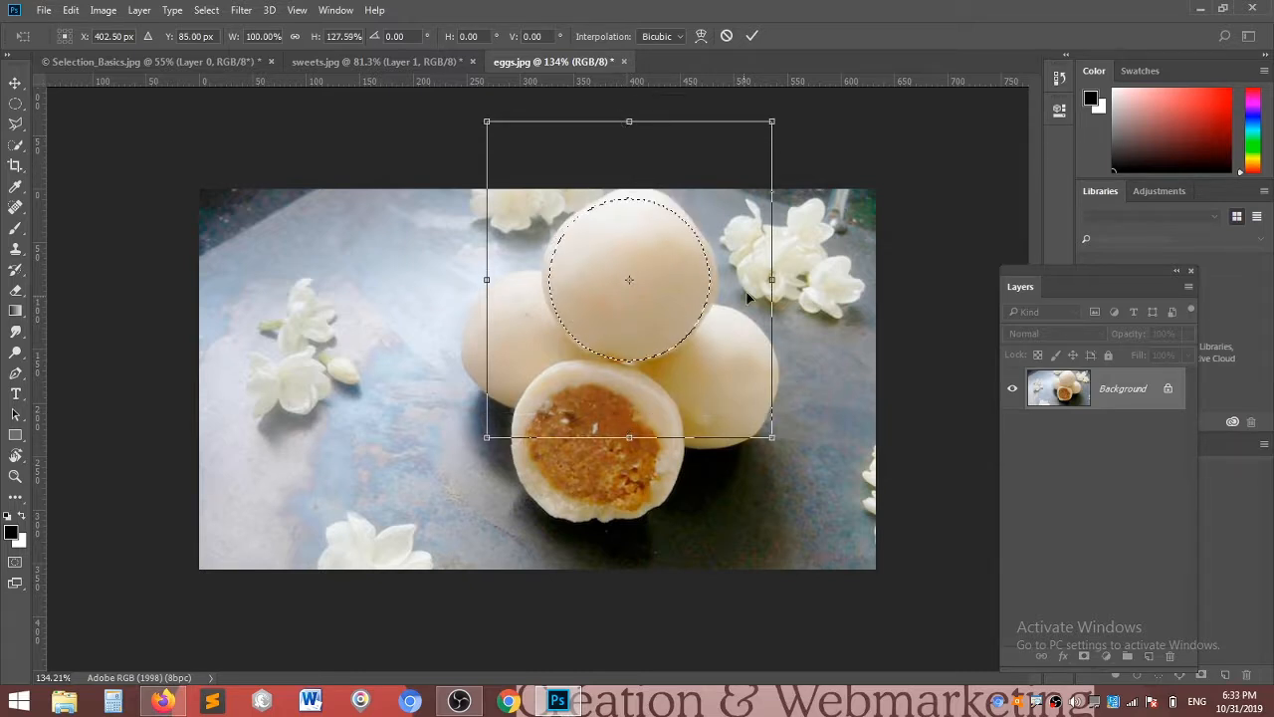
drag(772, 281, 781, 280)
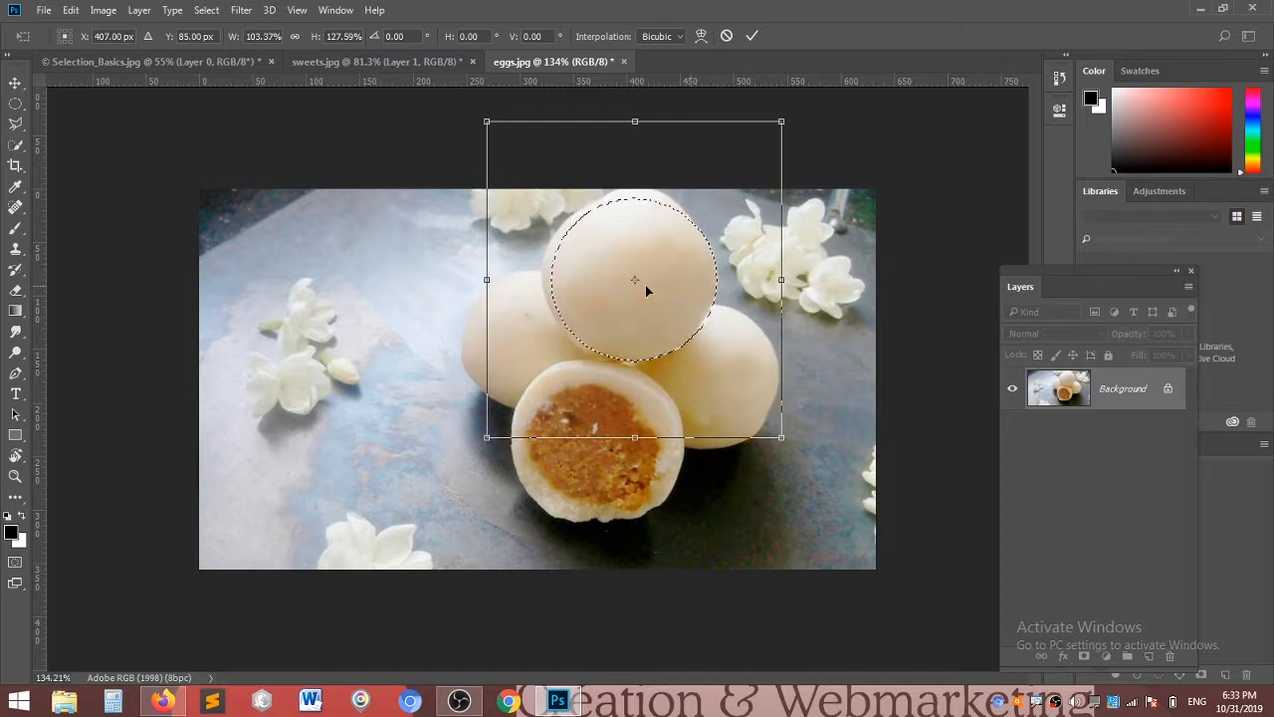
drag(487, 279, 472, 280)
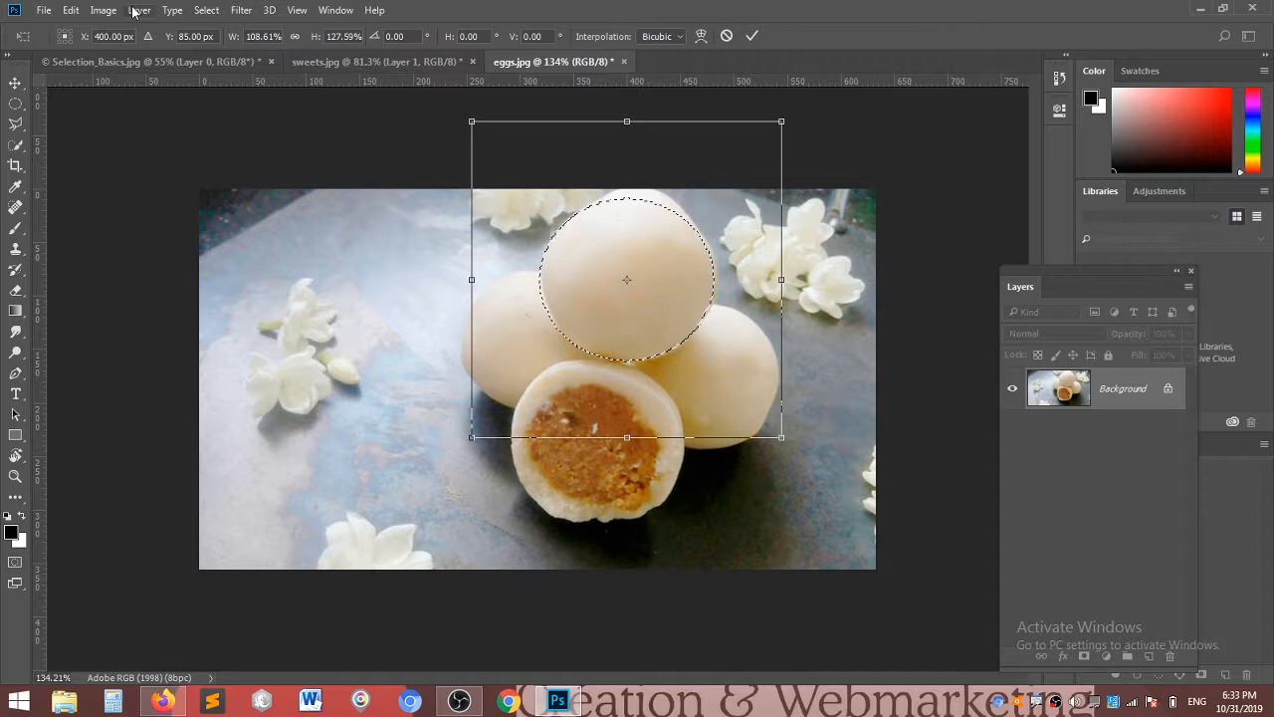
Step: Warp the selection outline with the Custom warp to follow the topmost ball's contour and apply the transformation
click(700, 36)
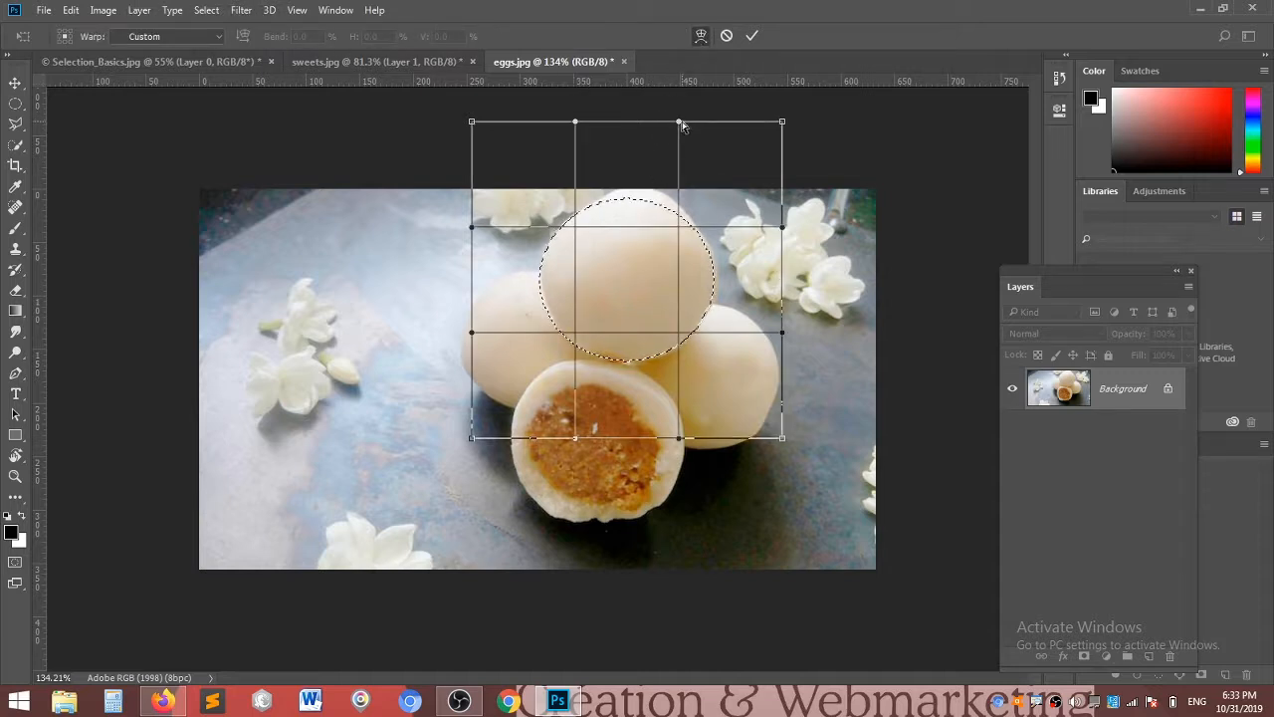
drag(681, 123, 692, 103)
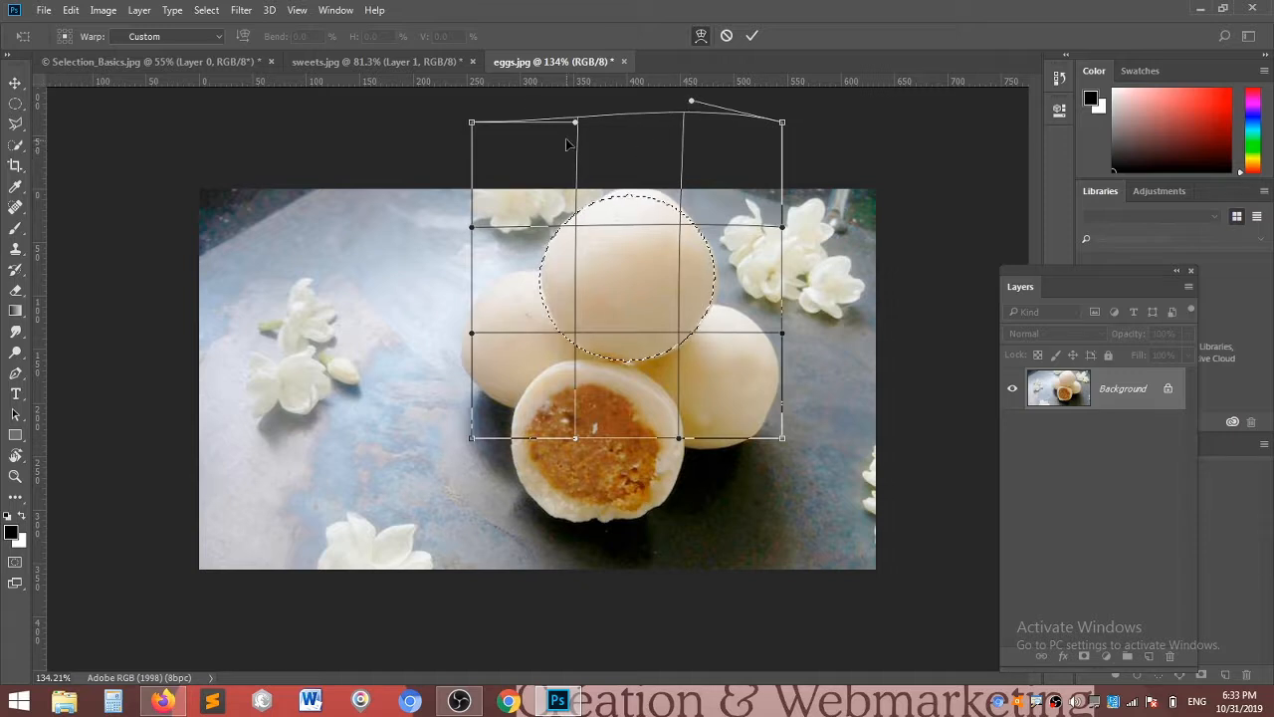
drag(577, 123, 602, 93)
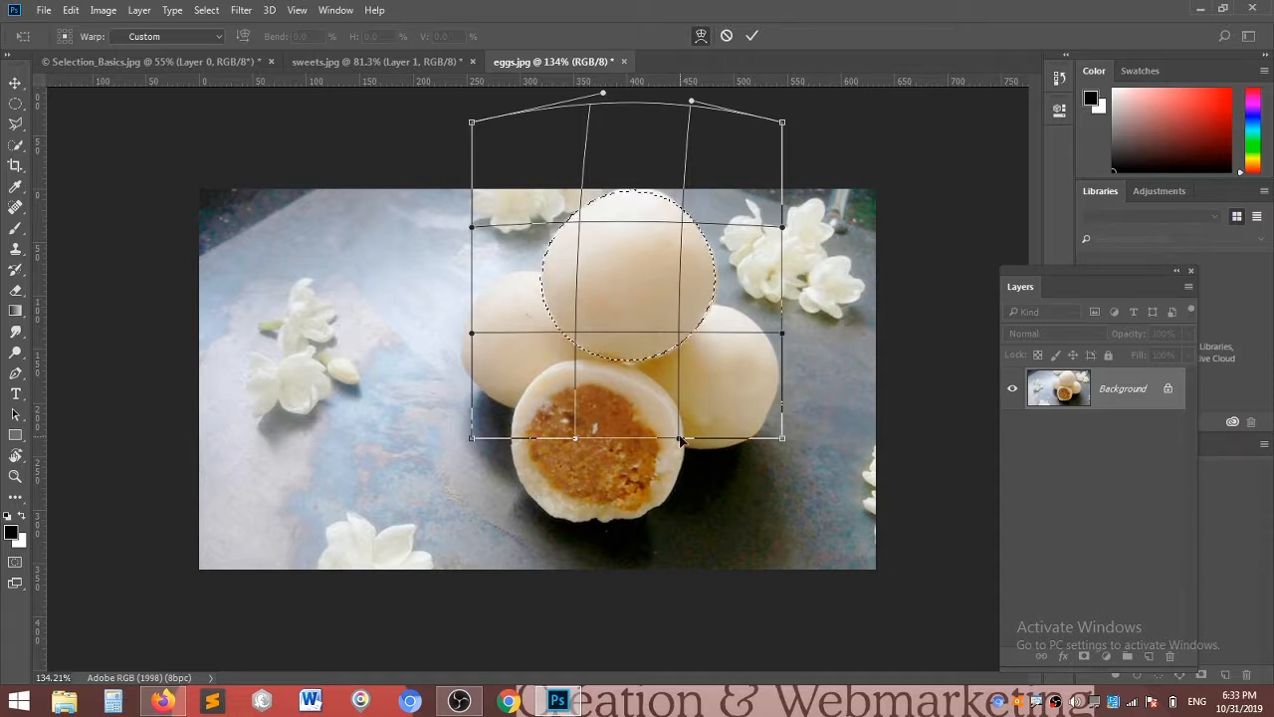
drag(679, 439, 680, 422)
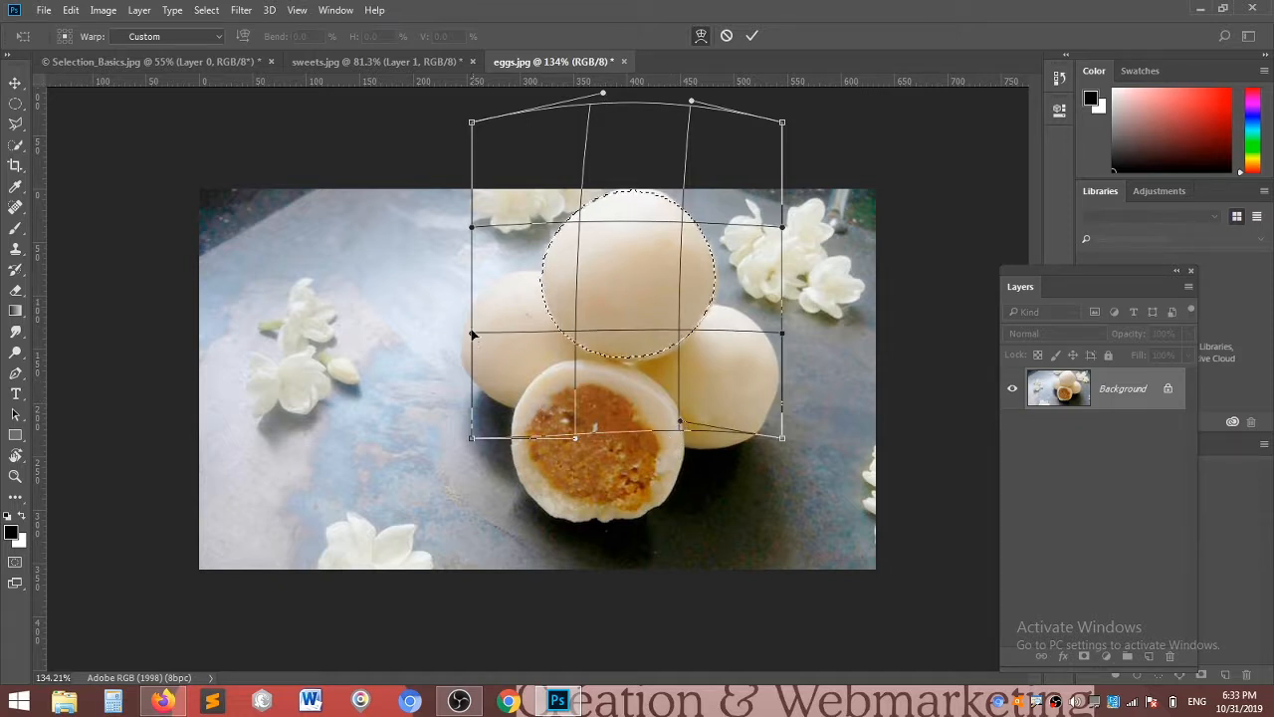
mouse_move(472, 333)
mouse_down()
mouse_move(485, 338)
mouse_move(486, 320)
mouse_up()
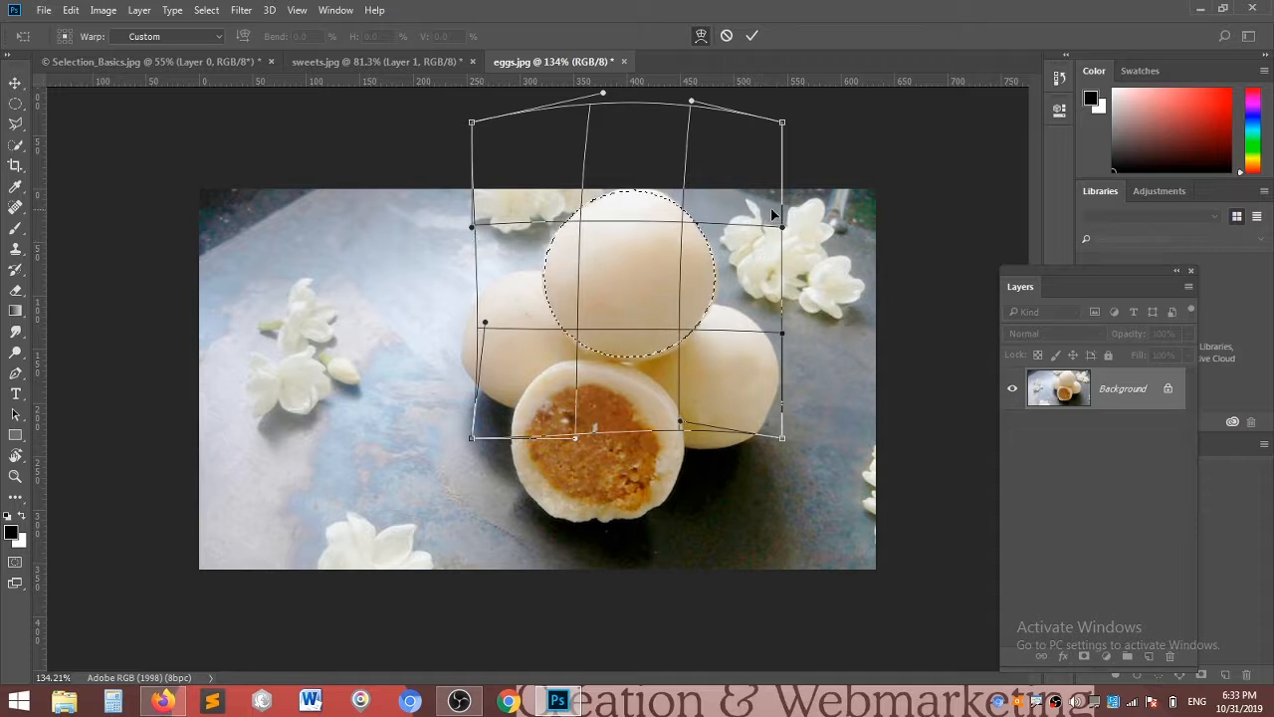
drag(693, 103, 696, 94)
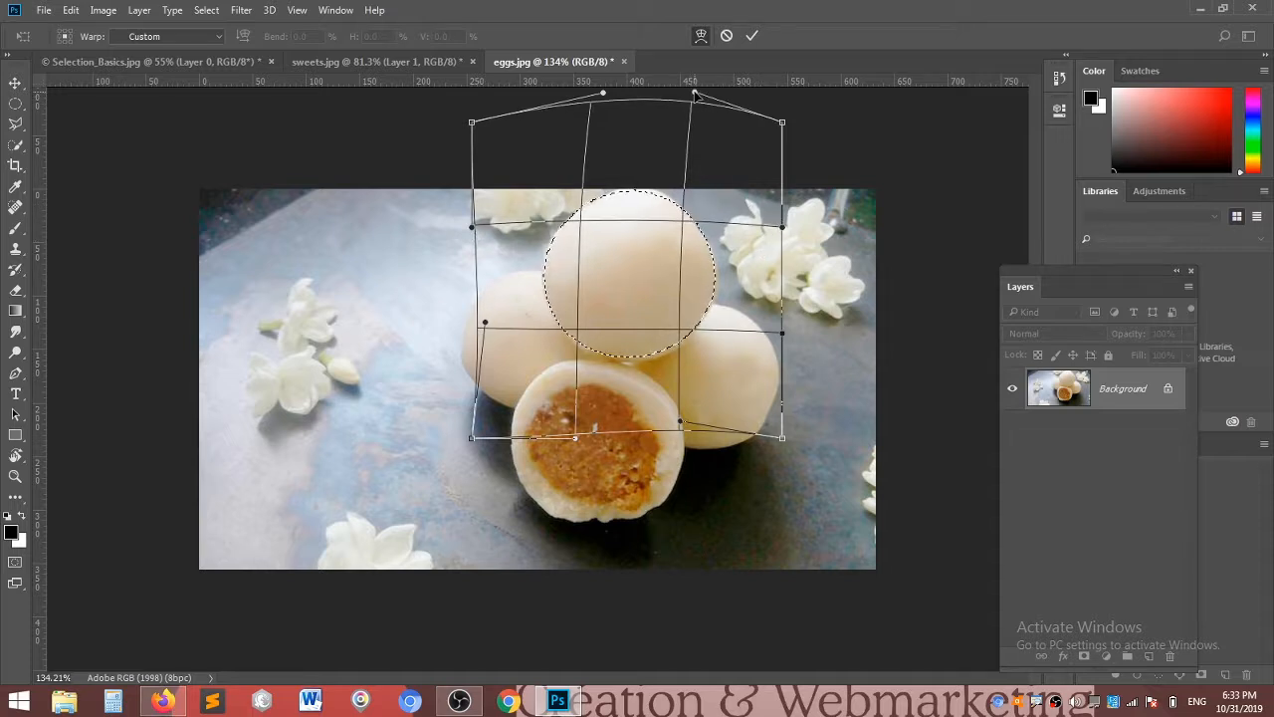
drag(783, 227, 775, 232)
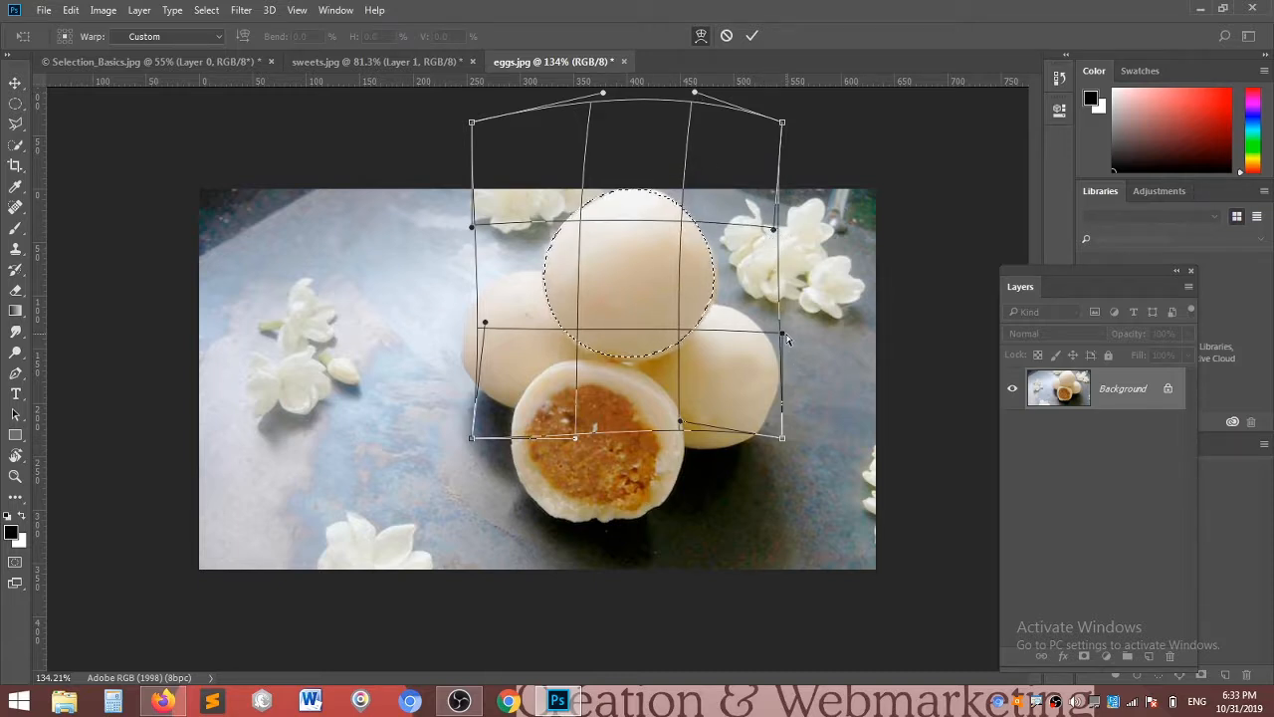
drag(788, 338, 791, 330)
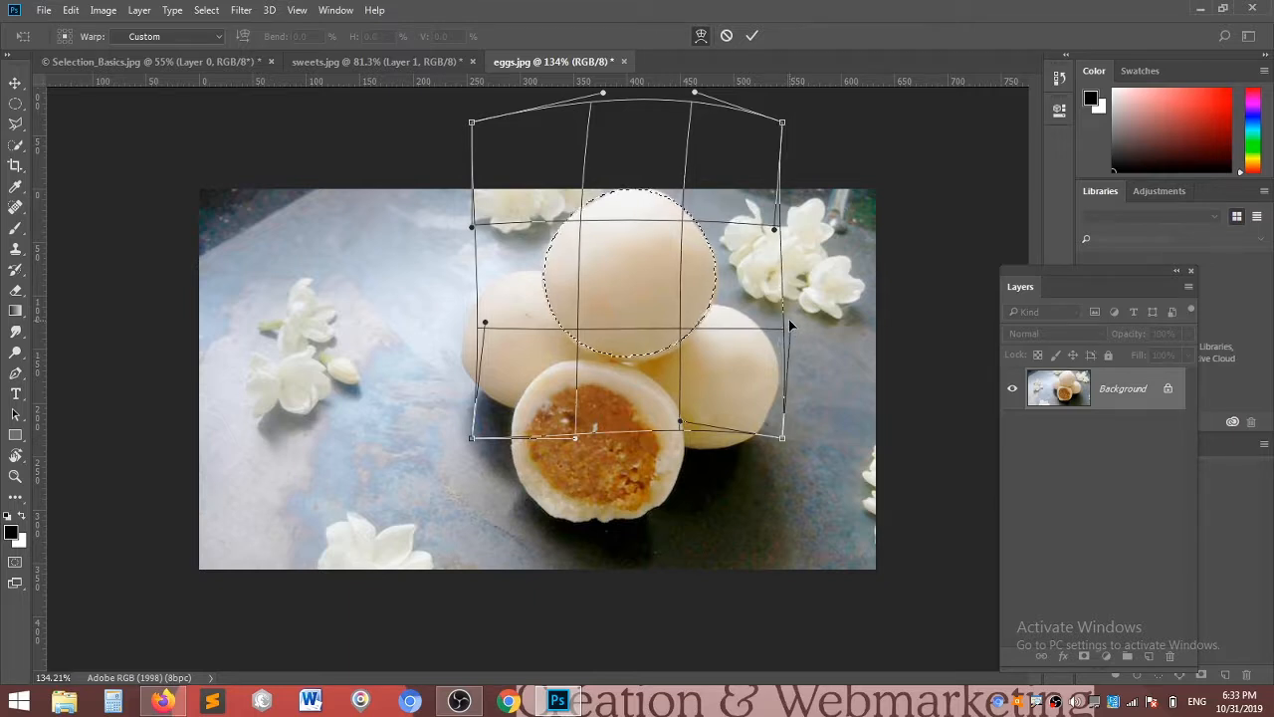
drag(680, 426, 676, 437)
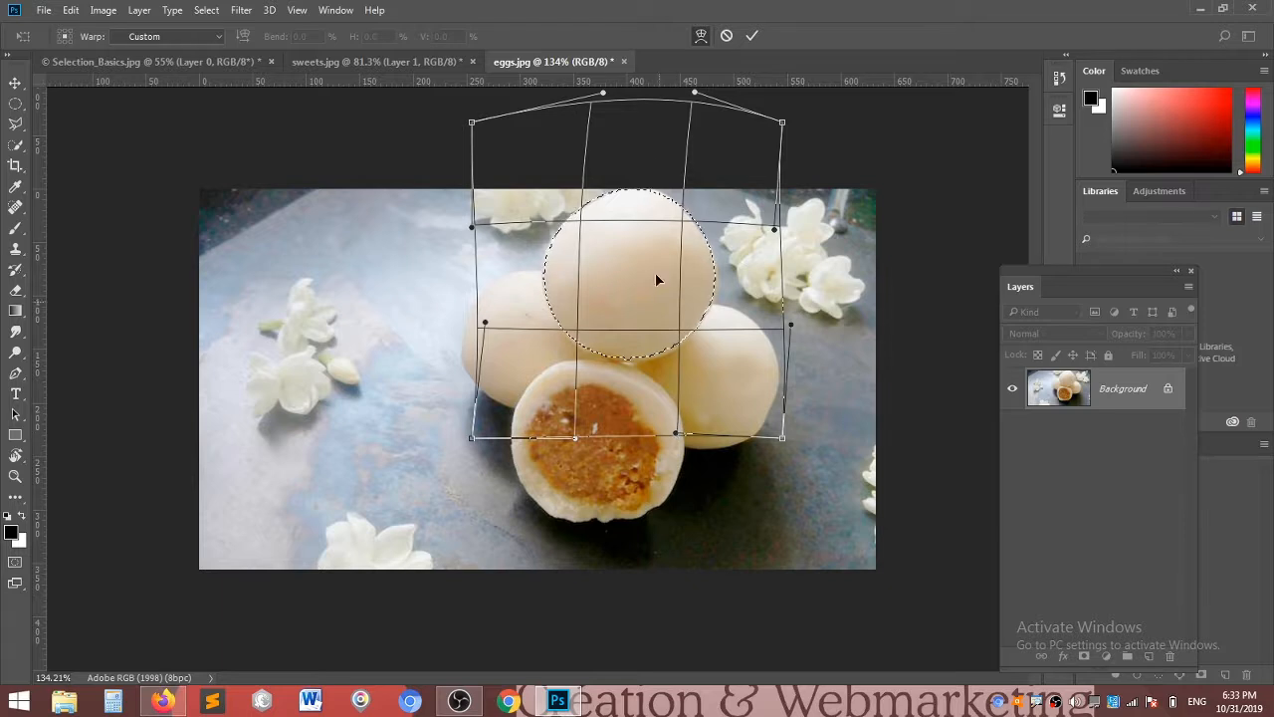
click(751, 36)
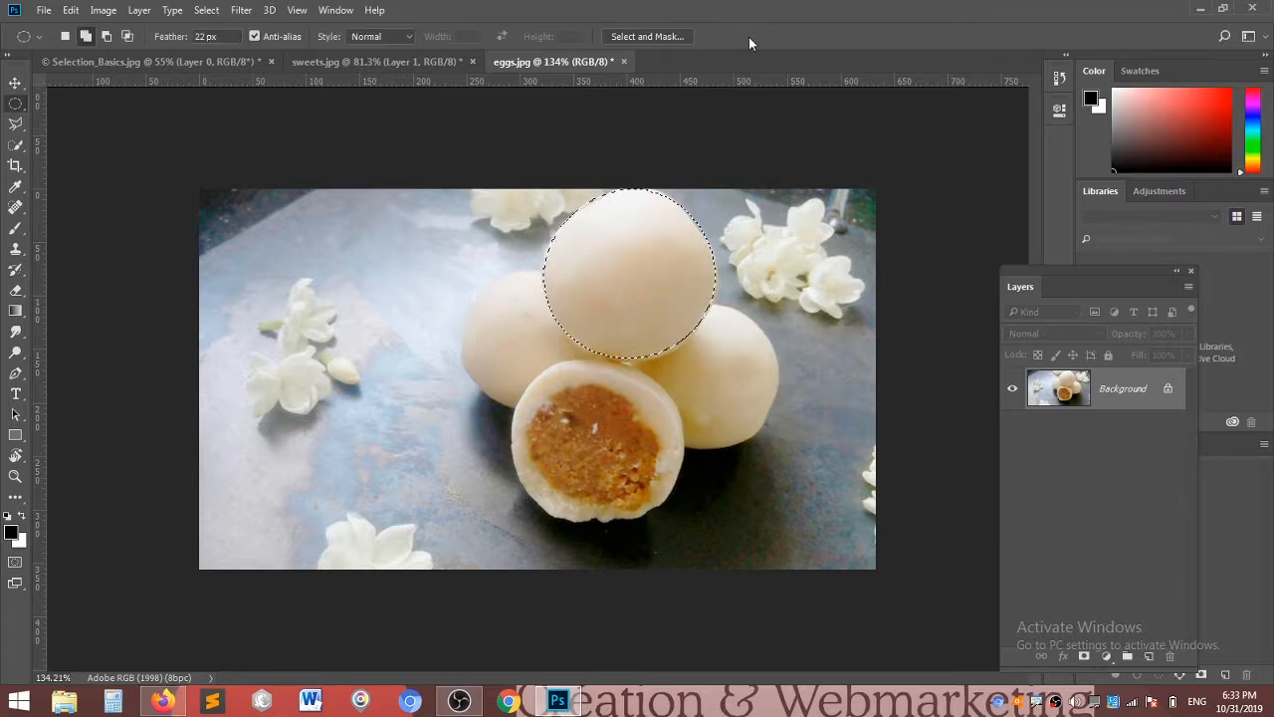
Step: Copy the ball selection with its 22 px feather to a new layer and hide Background to inspect the copy's edges
scroll(665, 615, up, 2)
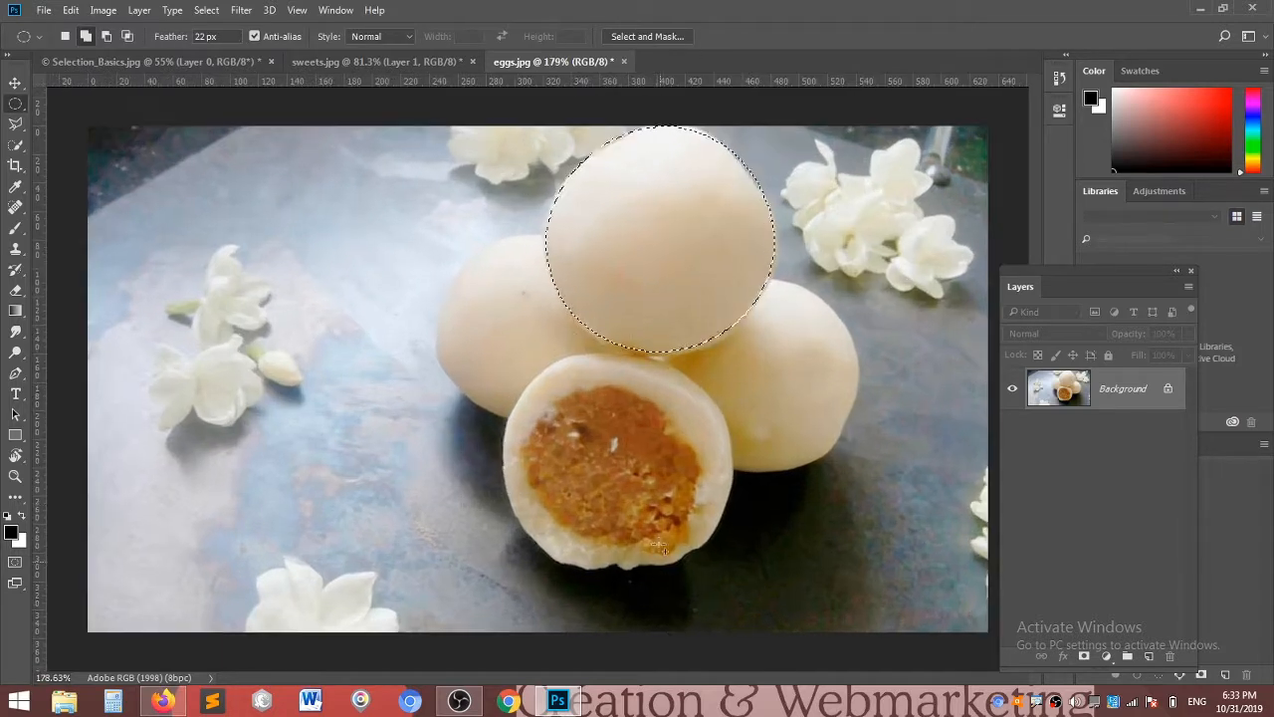
key(ctrl+j)
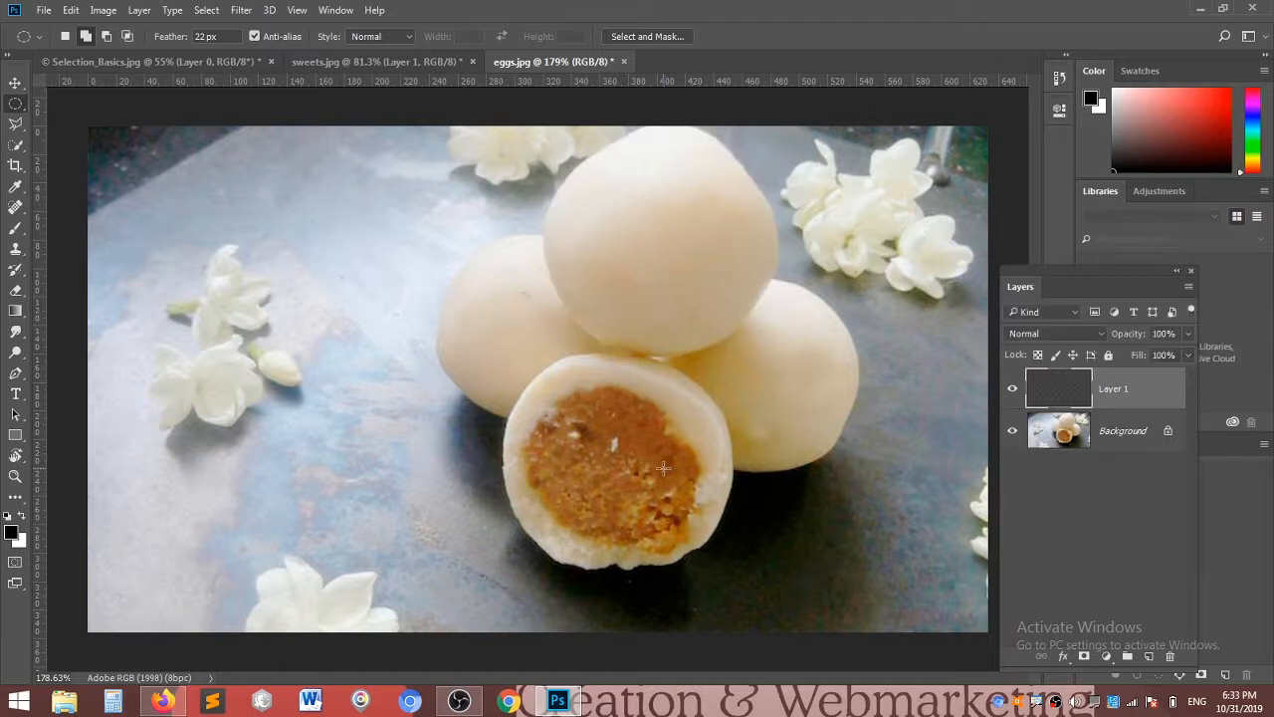
click(1012, 431)
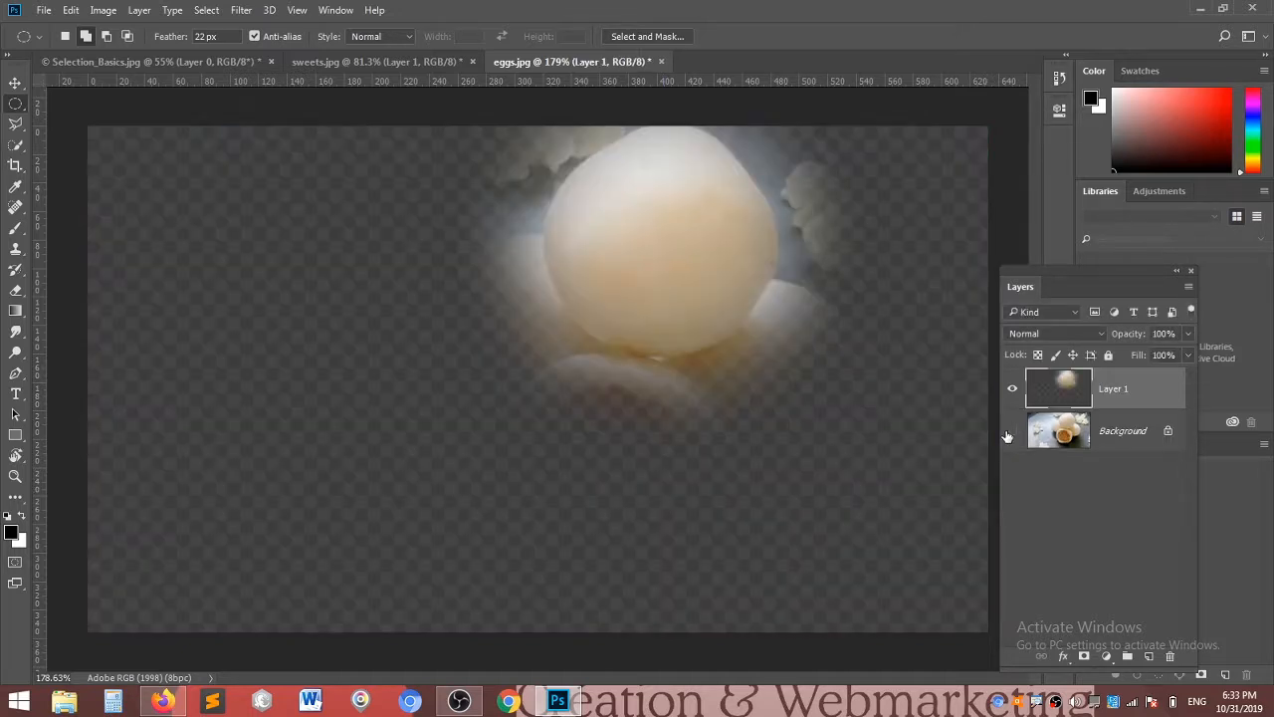
scroll(976, 464, down, 2)
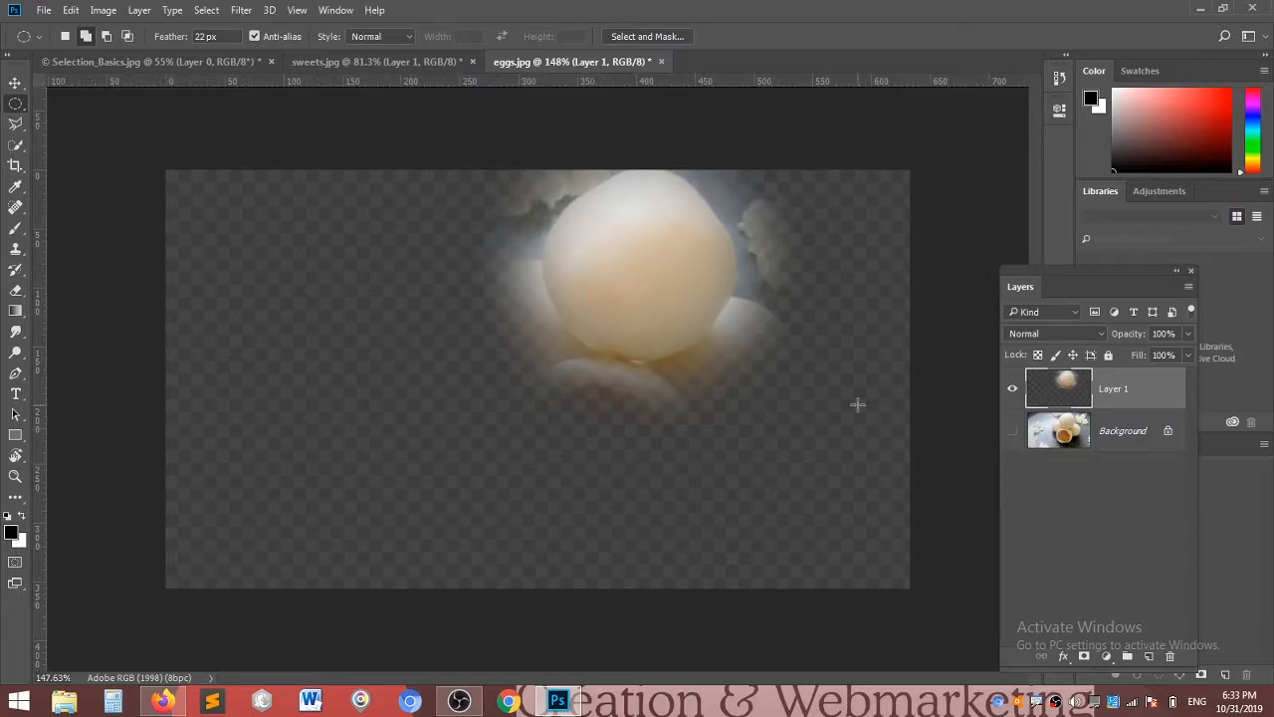
scroll(728, 193, up, 3)
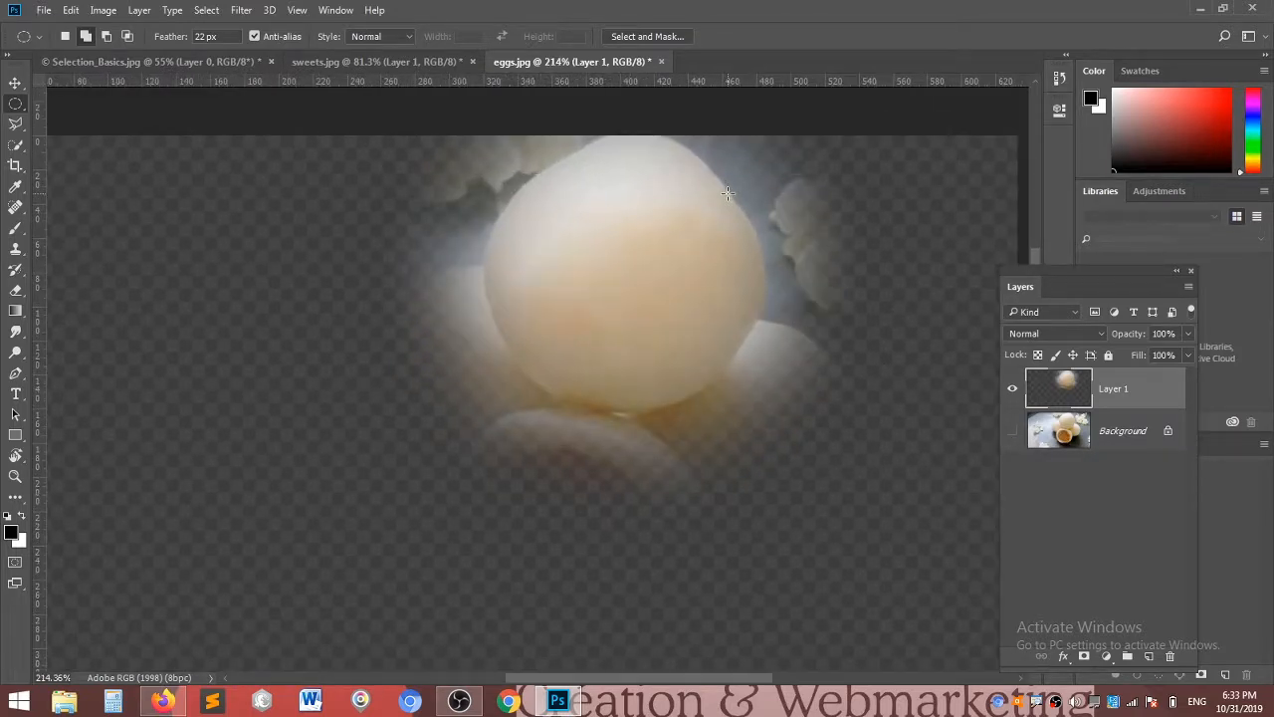
scroll(728, 193, up, 1)
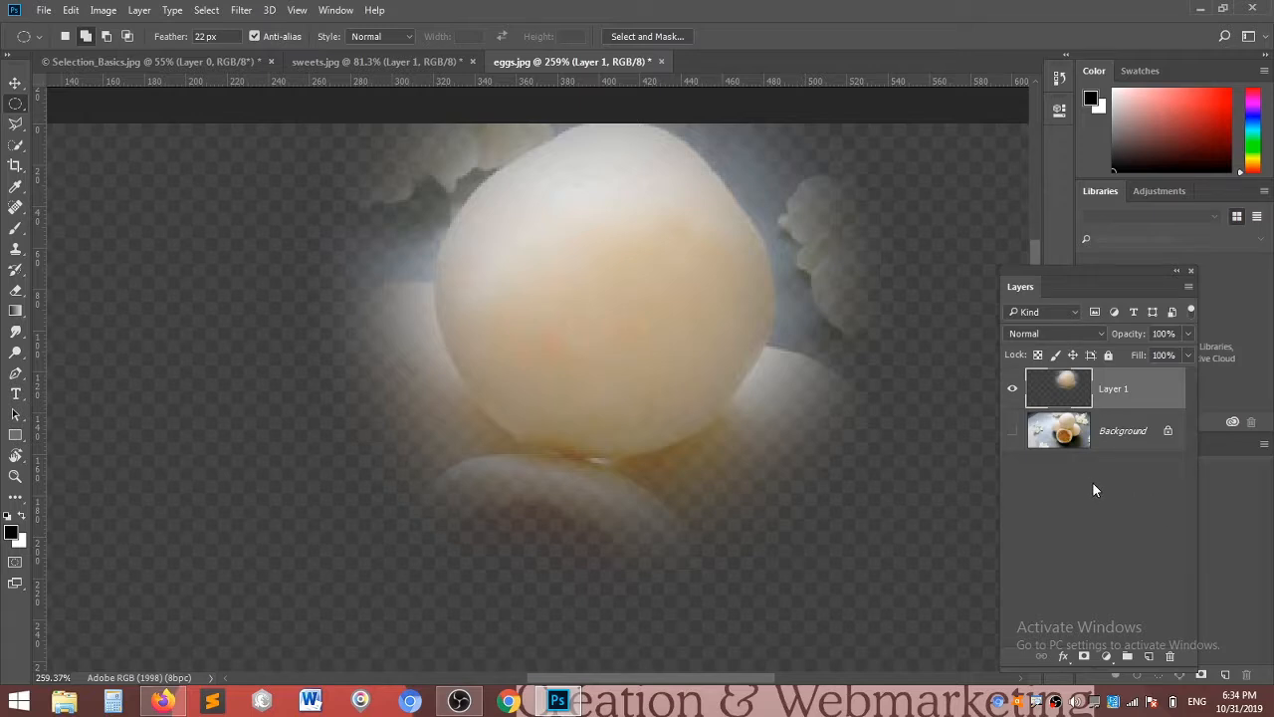
Step: Undo the feathered layer copy to restore the selection, and set the marquee's Feather to 0 px
key(ctrl+z)
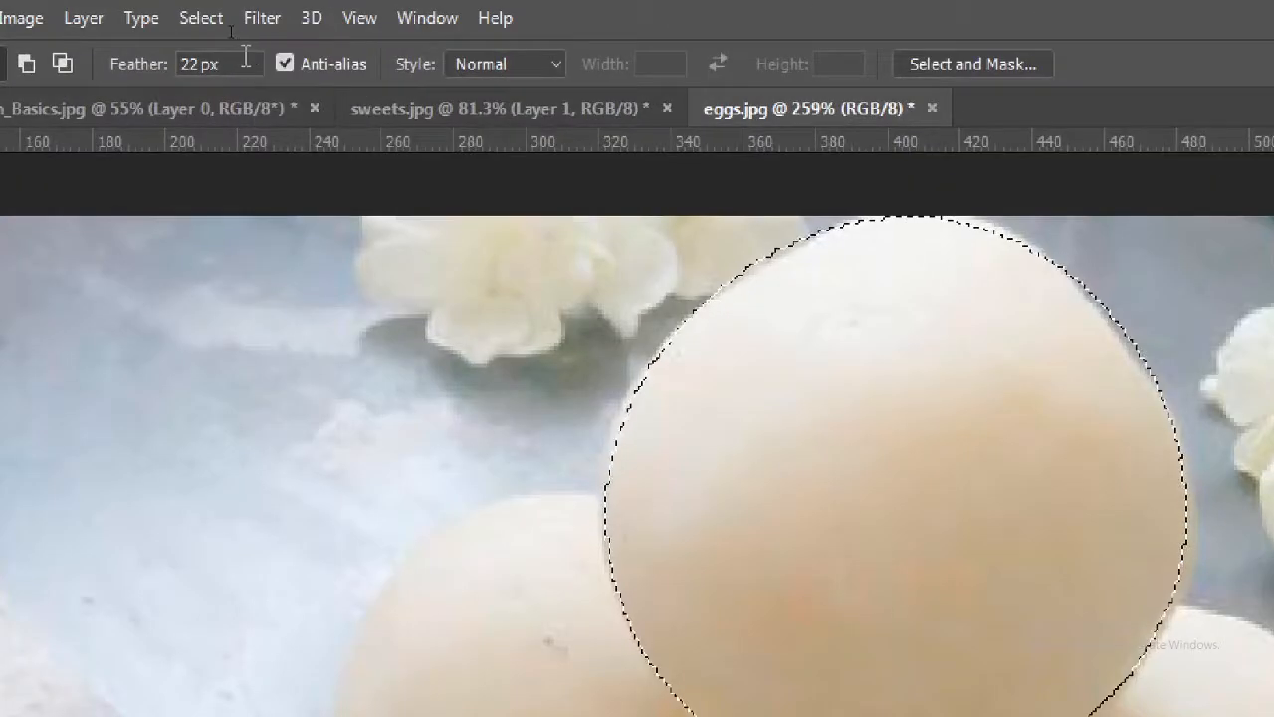
click(204, 44)
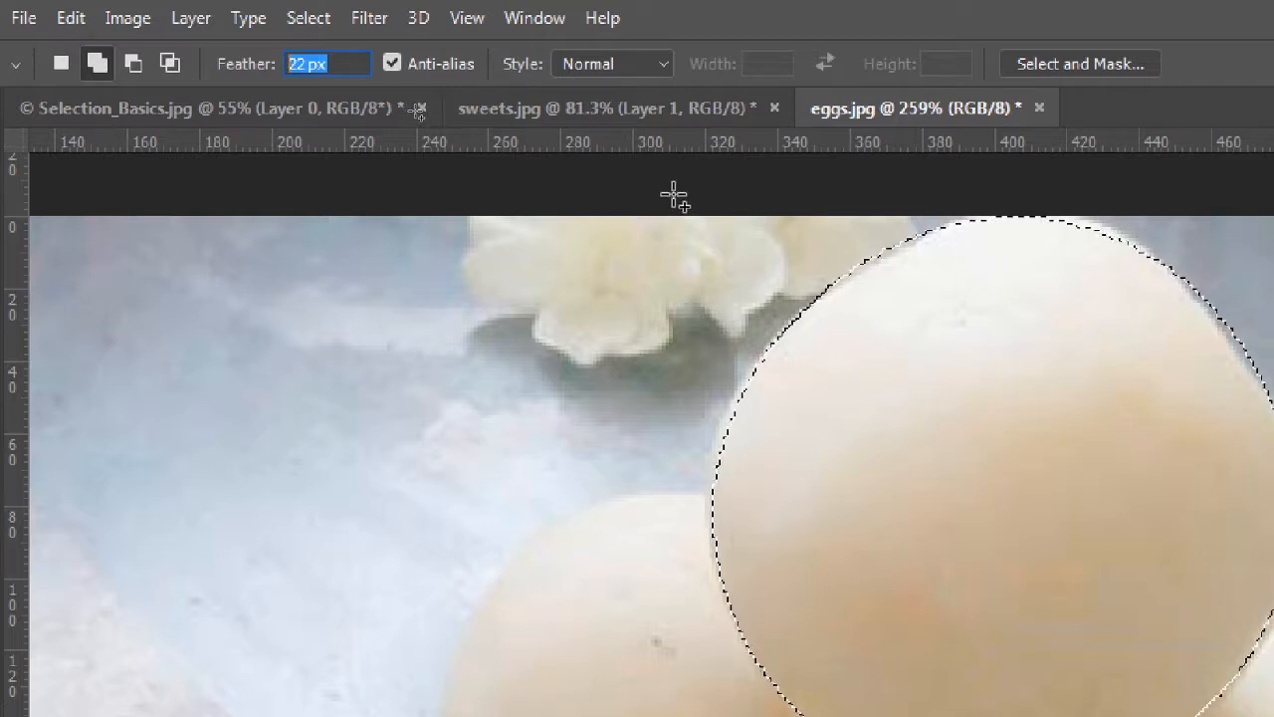
text(0)
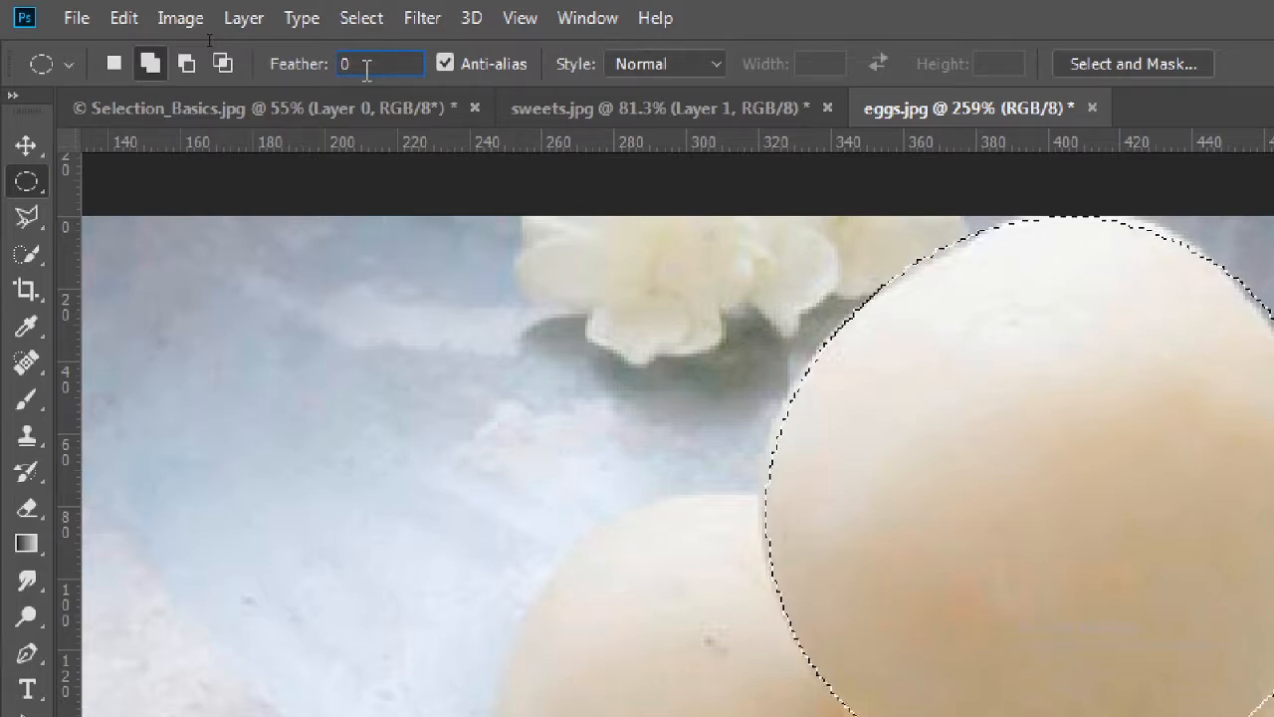
key(Return)
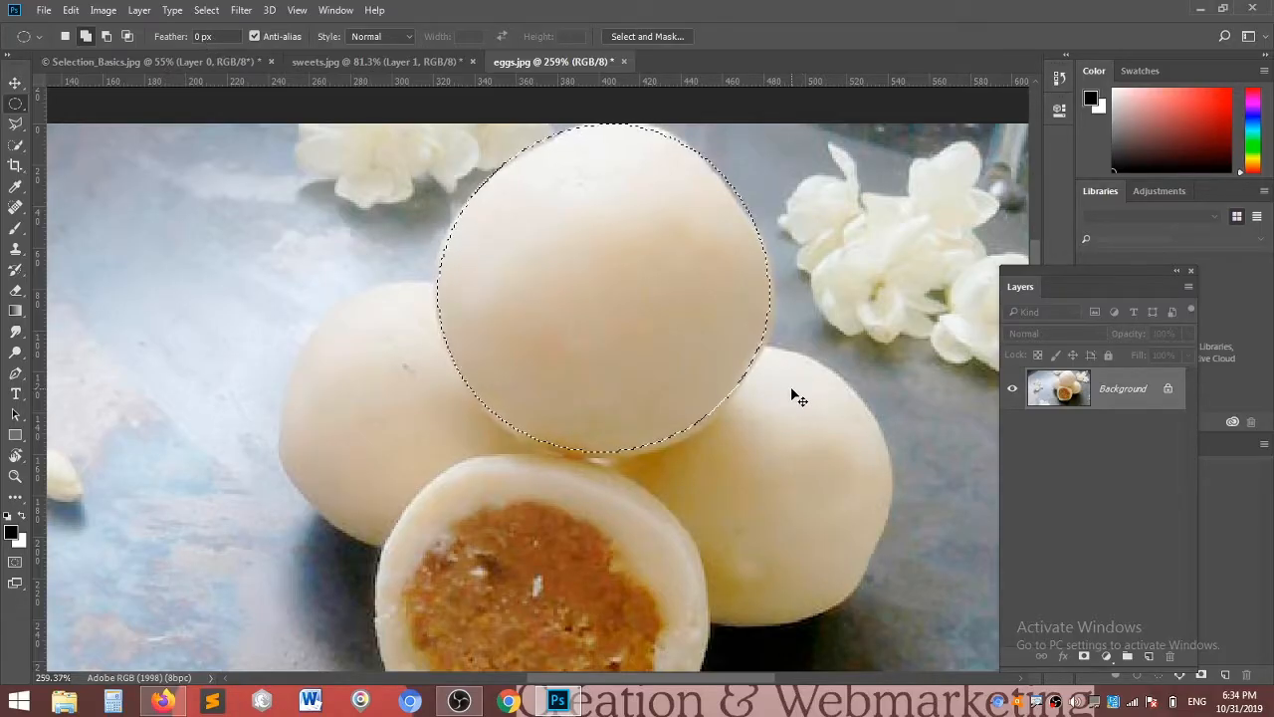
Step: Try copying the selected ball to a new layer, undo the copy, and clear the selection
key(ctrl+j)
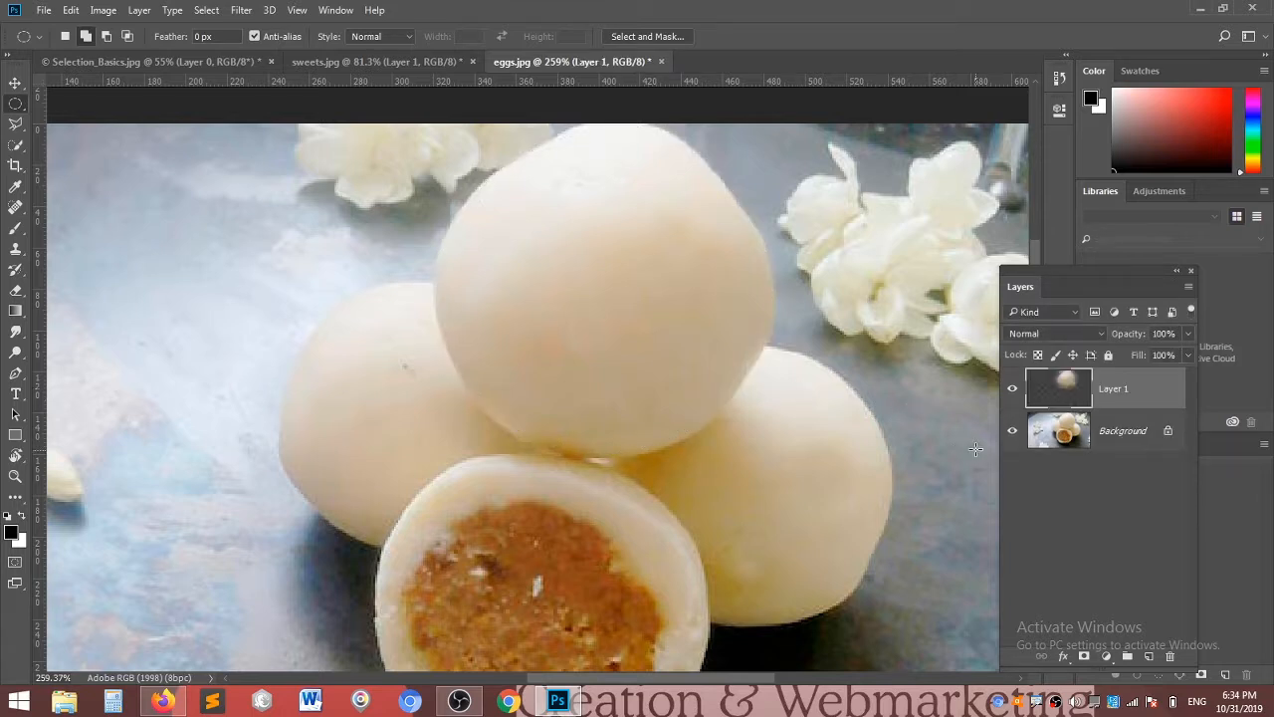
key(ctrl+z)
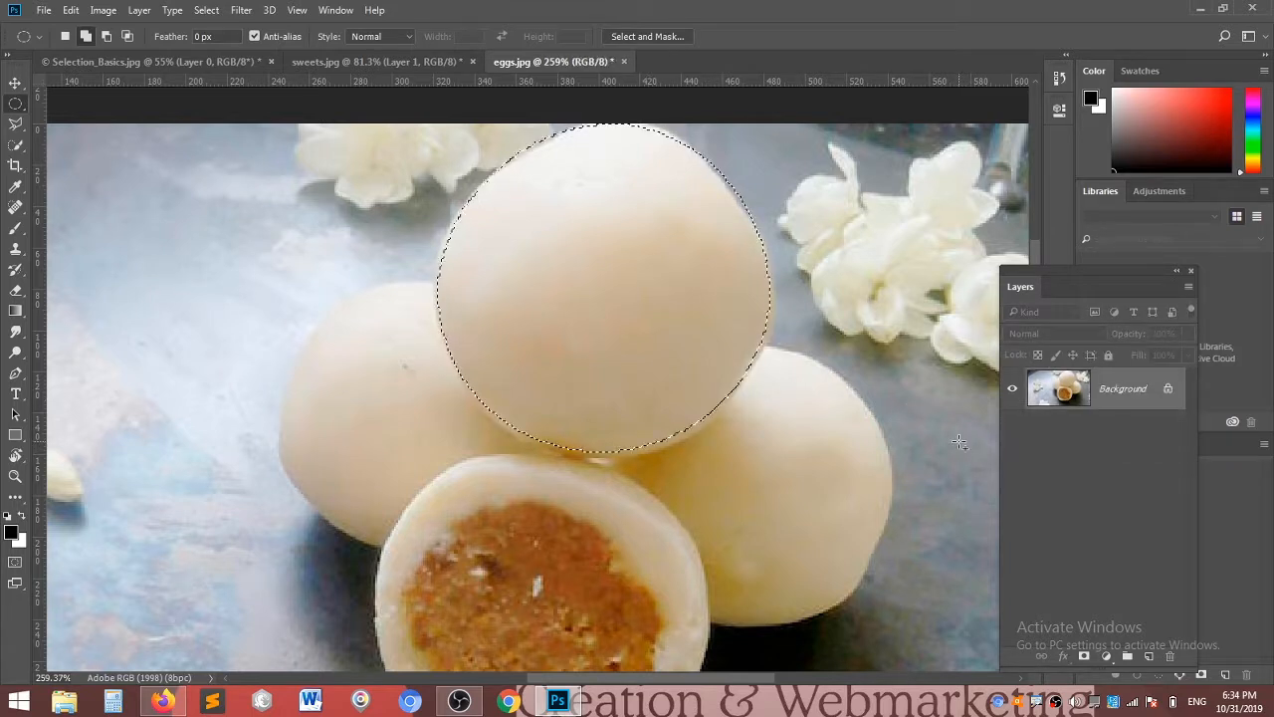
click(697, 359)
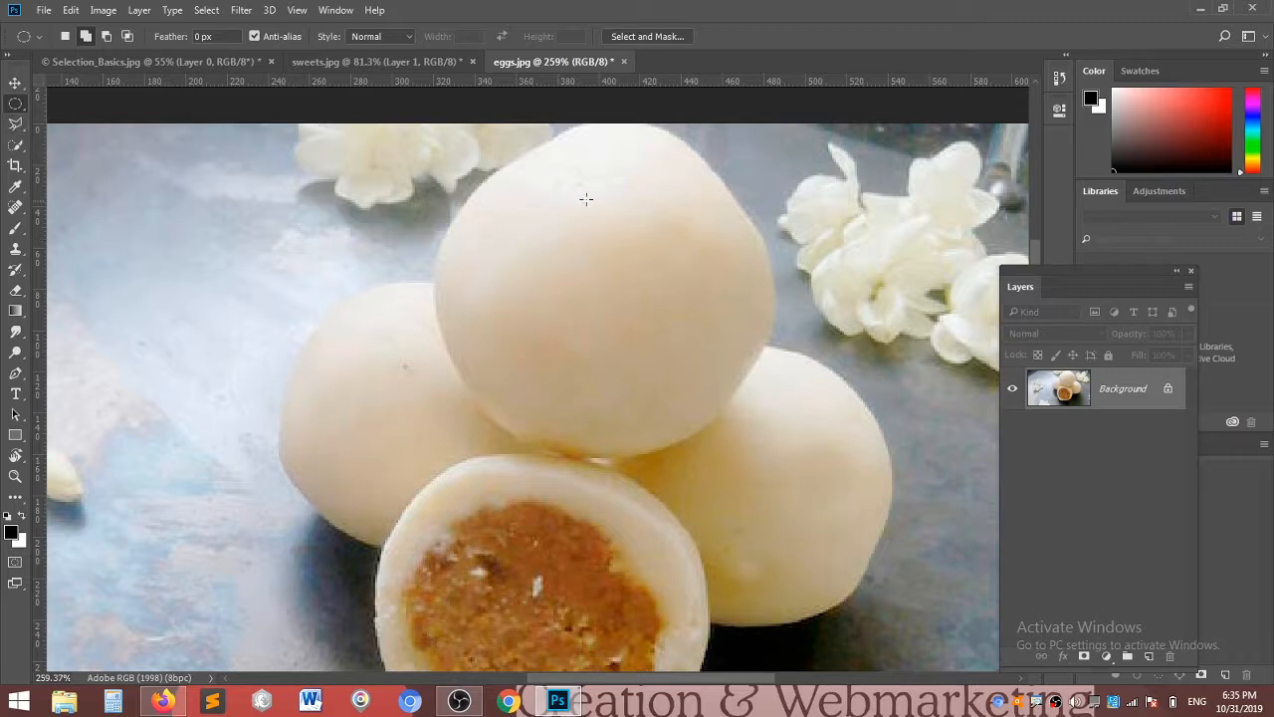
Step: Draw an elliptical selection on the topmost ball and stretch the selection outline to the ball's left, lower and upper edges
drag(536, 161, 774, 423)
click(206, 10)
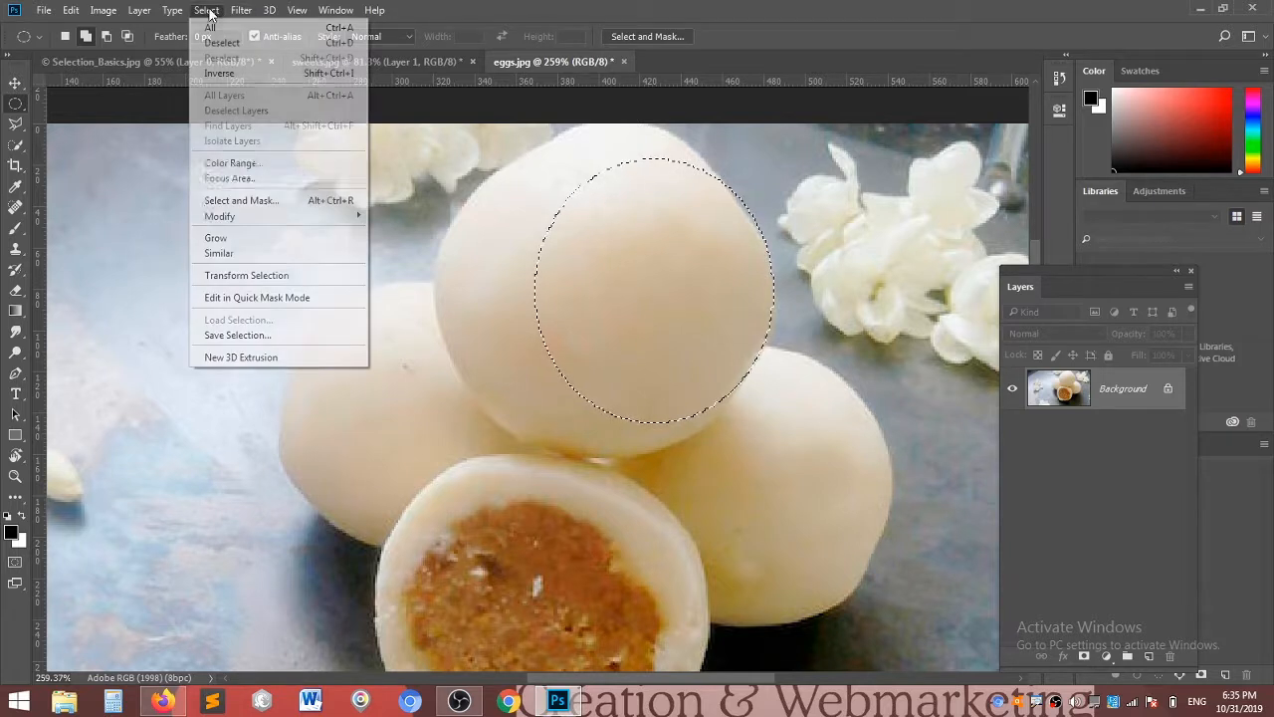
click(247, 275)
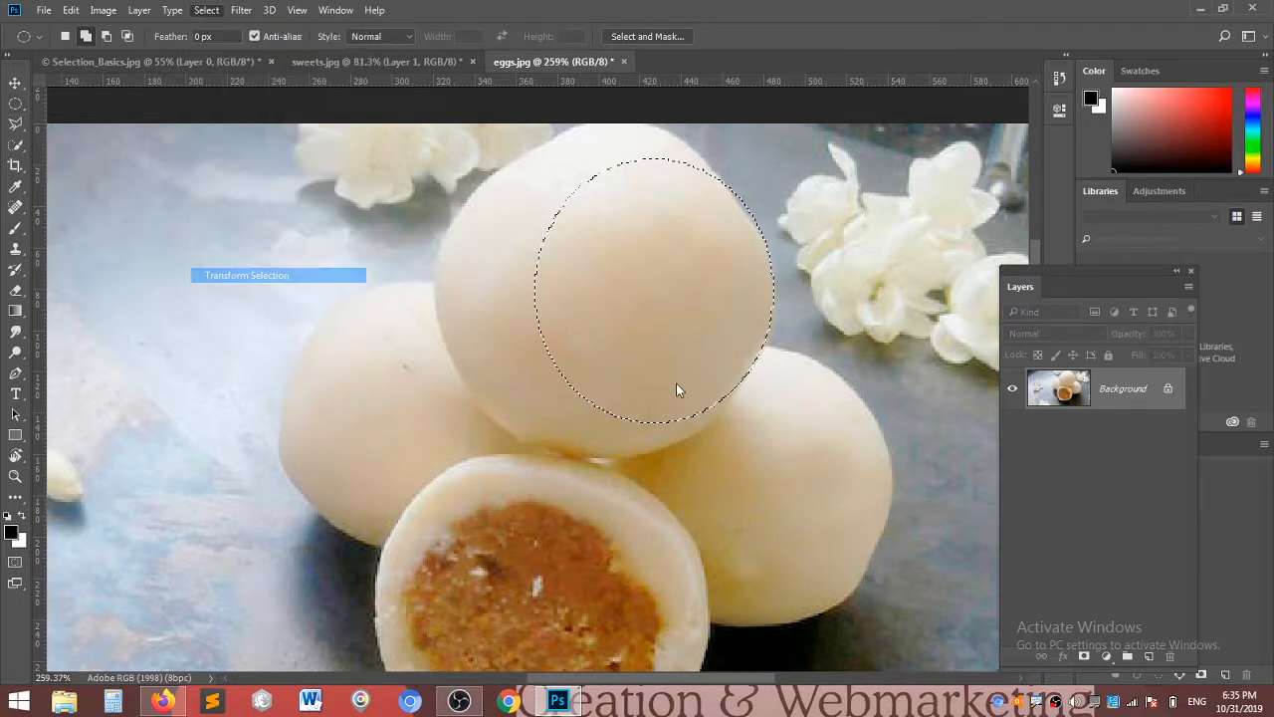
drag(535, 291, 433, 291)
drag(604, 421, 604, 450)
drag(604, 160, 604, 123)
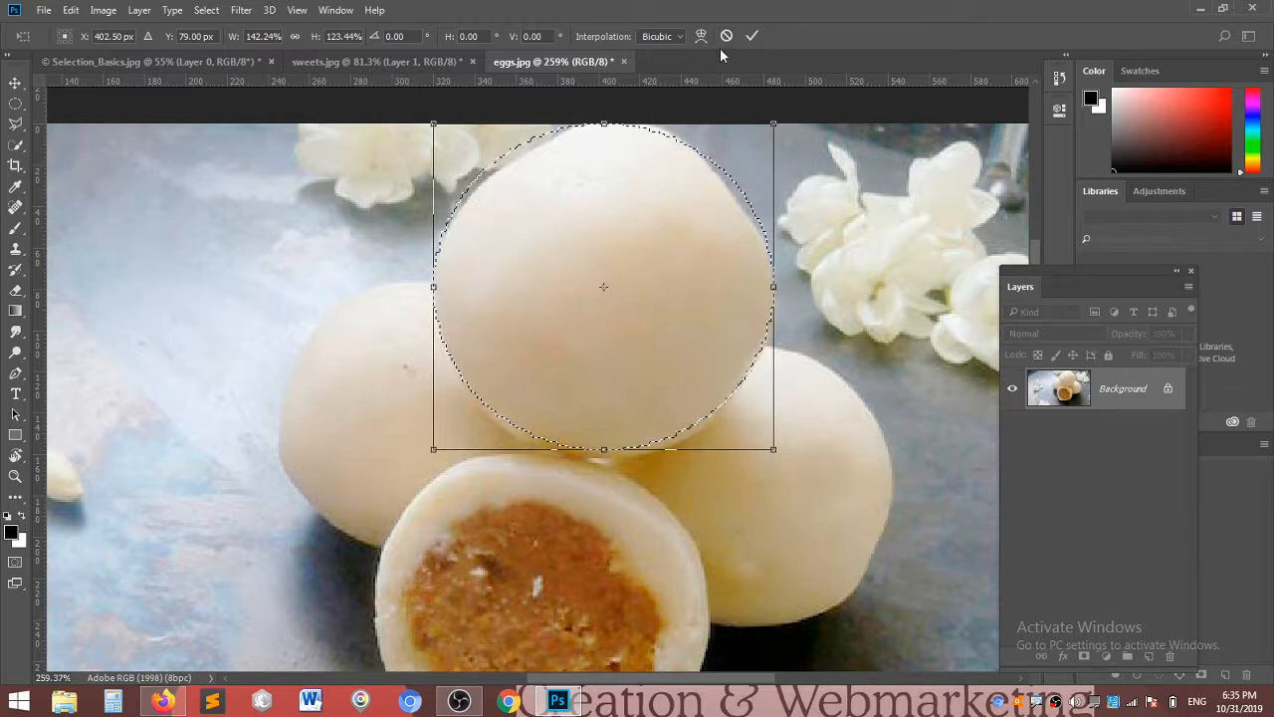
Step: Bend the unfeathered selection outline with a Custom warp to hug the topmost ball's contour, and apply the transformation
click(701, 36)
drag(434, 232, 451, 232)
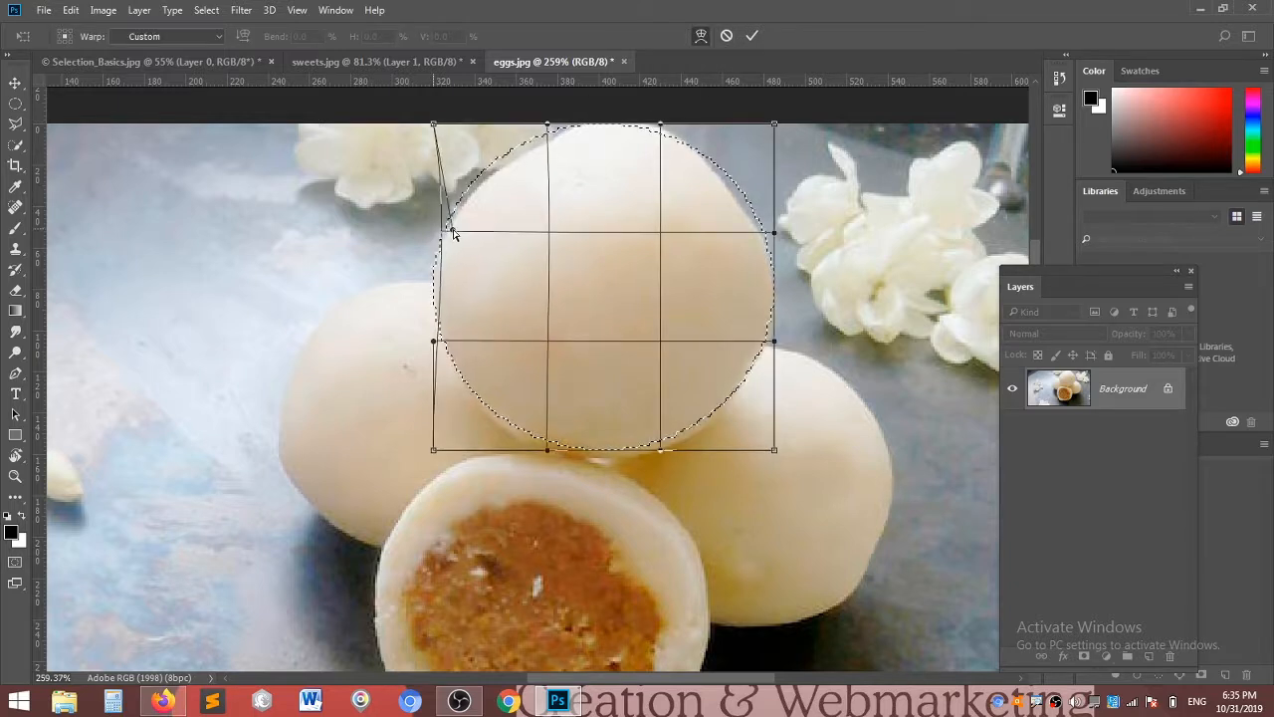
drag(434, 124, 461, 116)
drag(459, 229, 446, 225)
drag(461, 116, 473, 124)
drag(778, 128, 790, 118)
drag(774, 234, 735, 242)
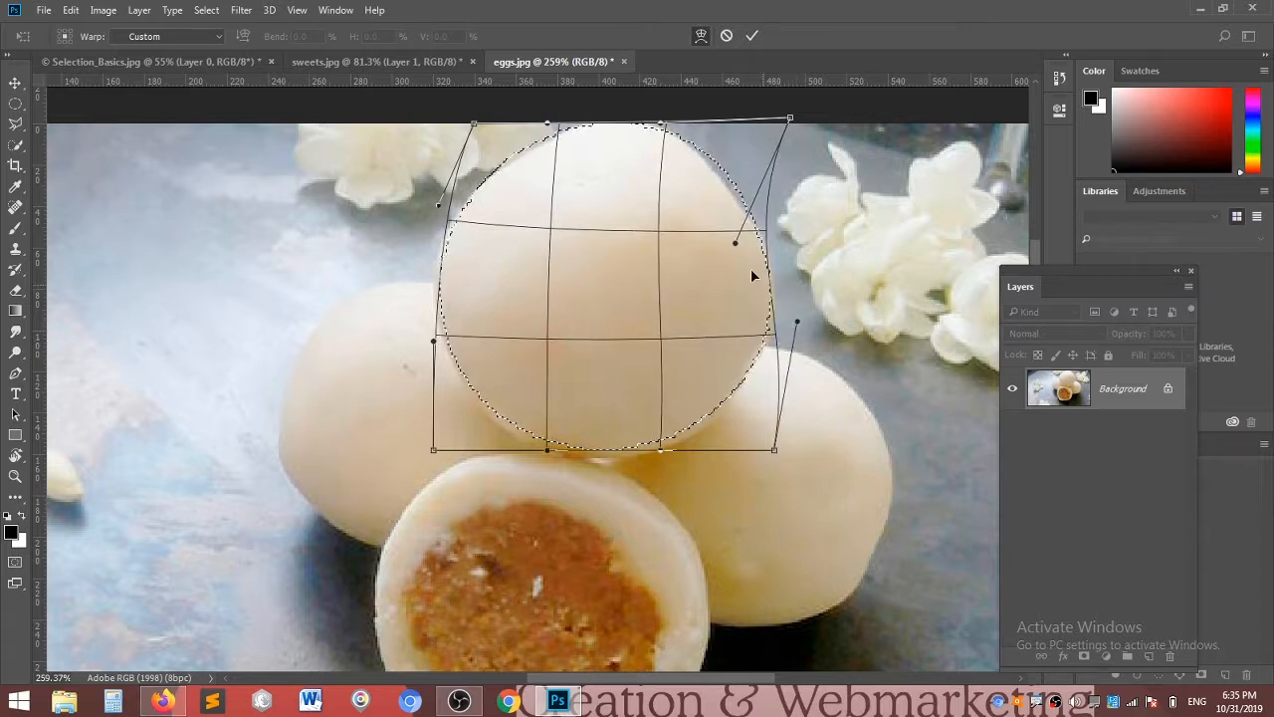
drag(735, 242, 720, 255)
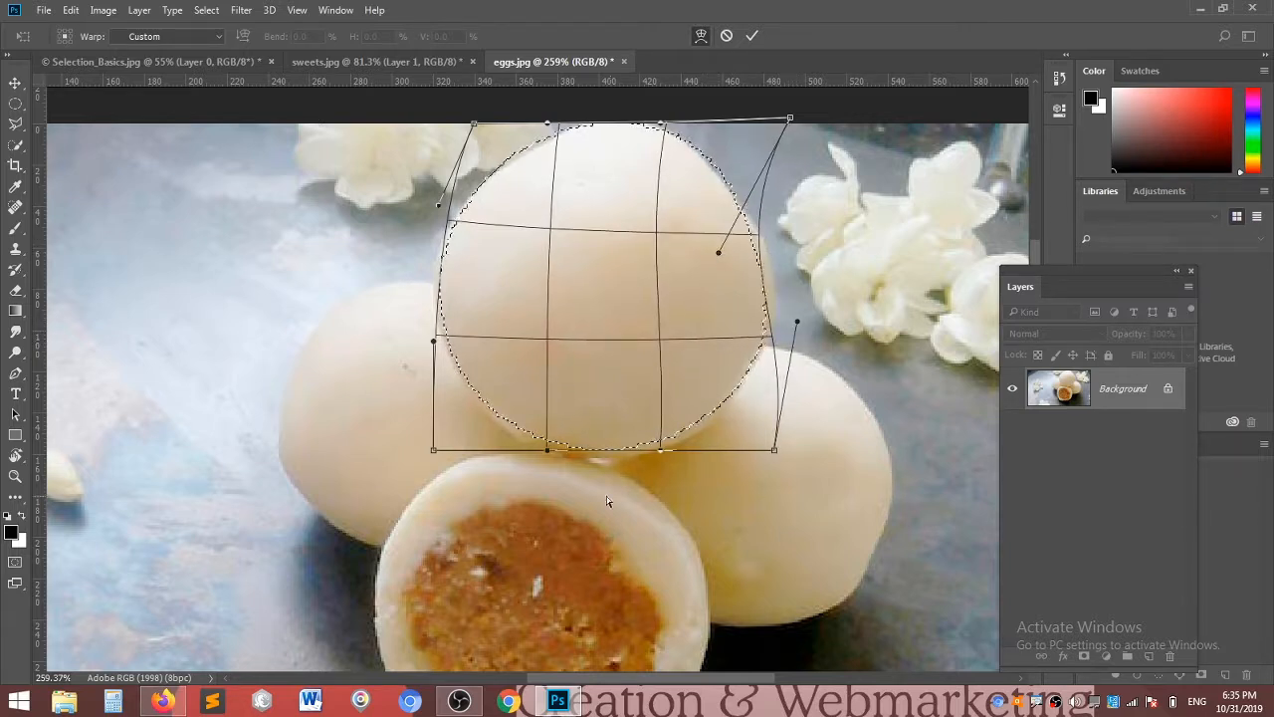
drag(662, 451, 658, 460)
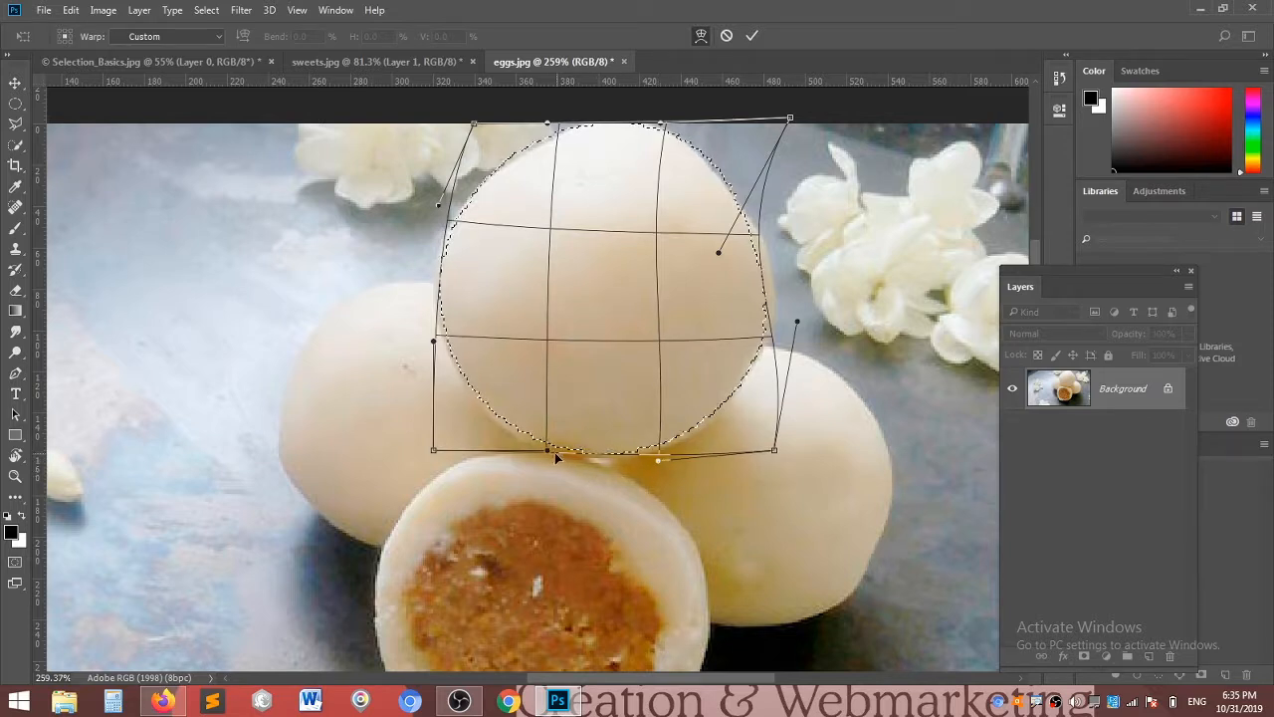
drag(540, 448, 538, 456)
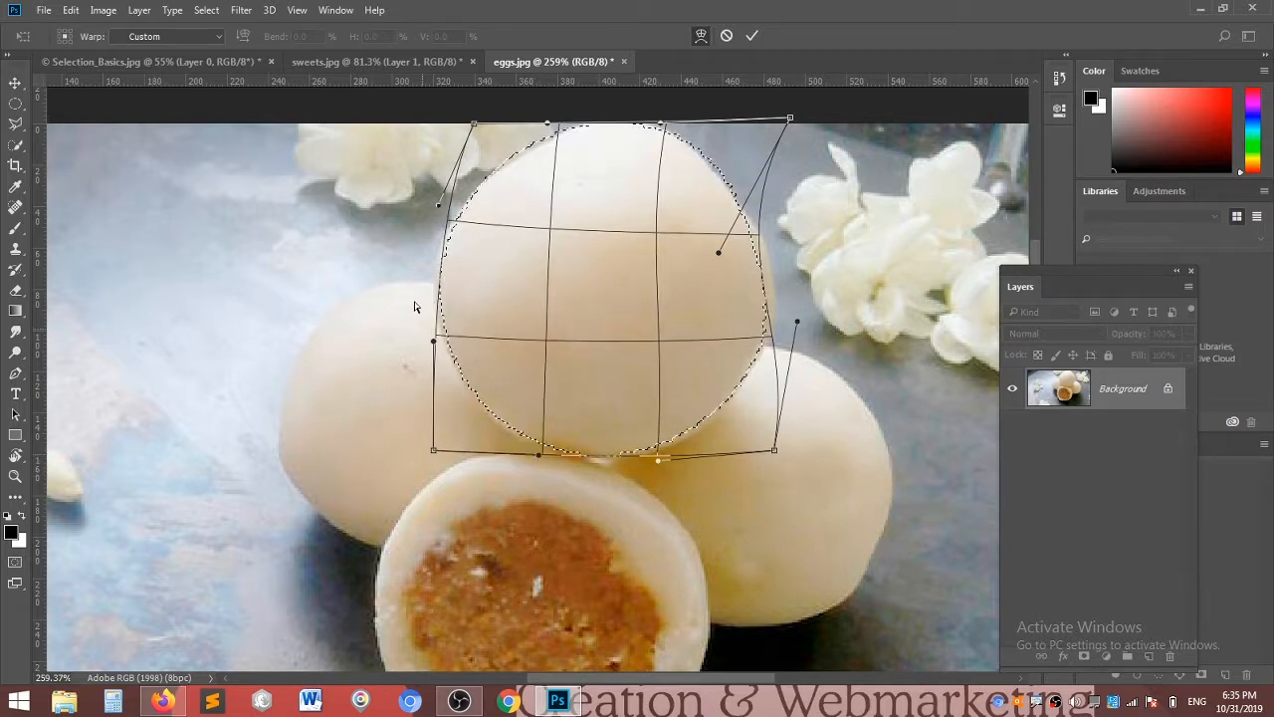
drag(435, 194, 442, 210)
click(753, 36)
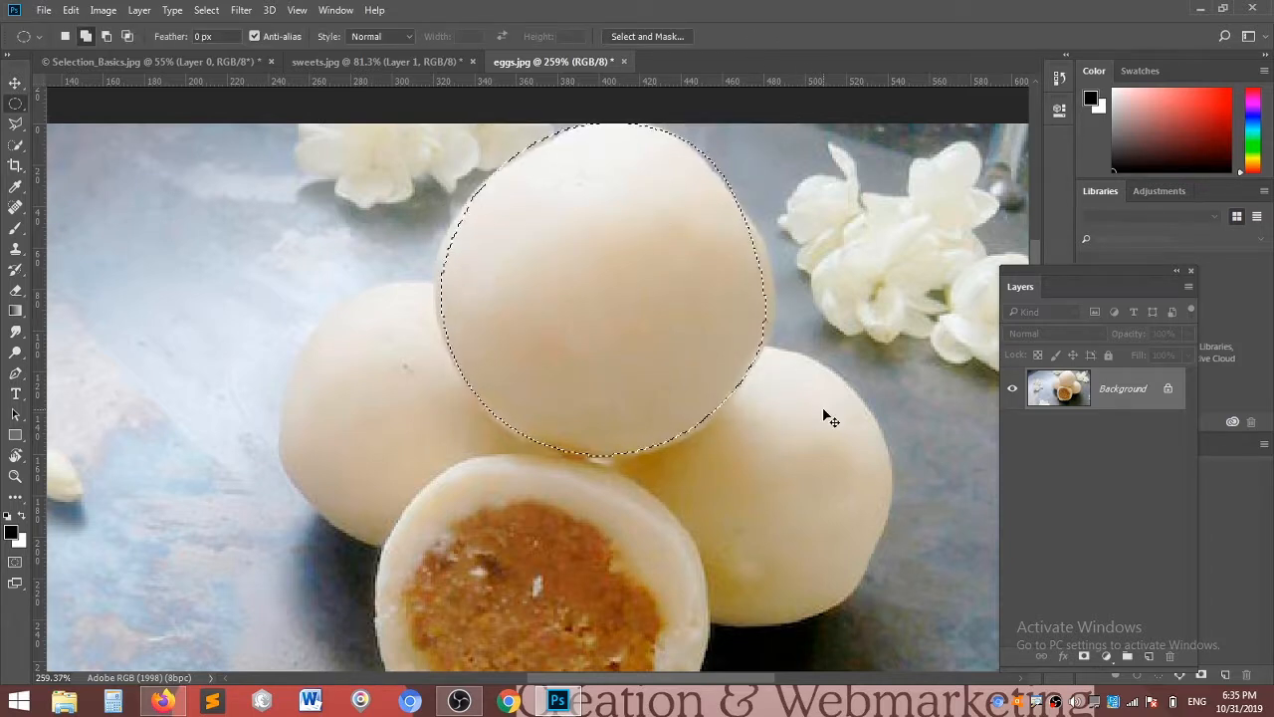
Step: Copy the unfeathered ball selection to a new layer and hide Background to inspect the copy's edges
key(ctrl+j)
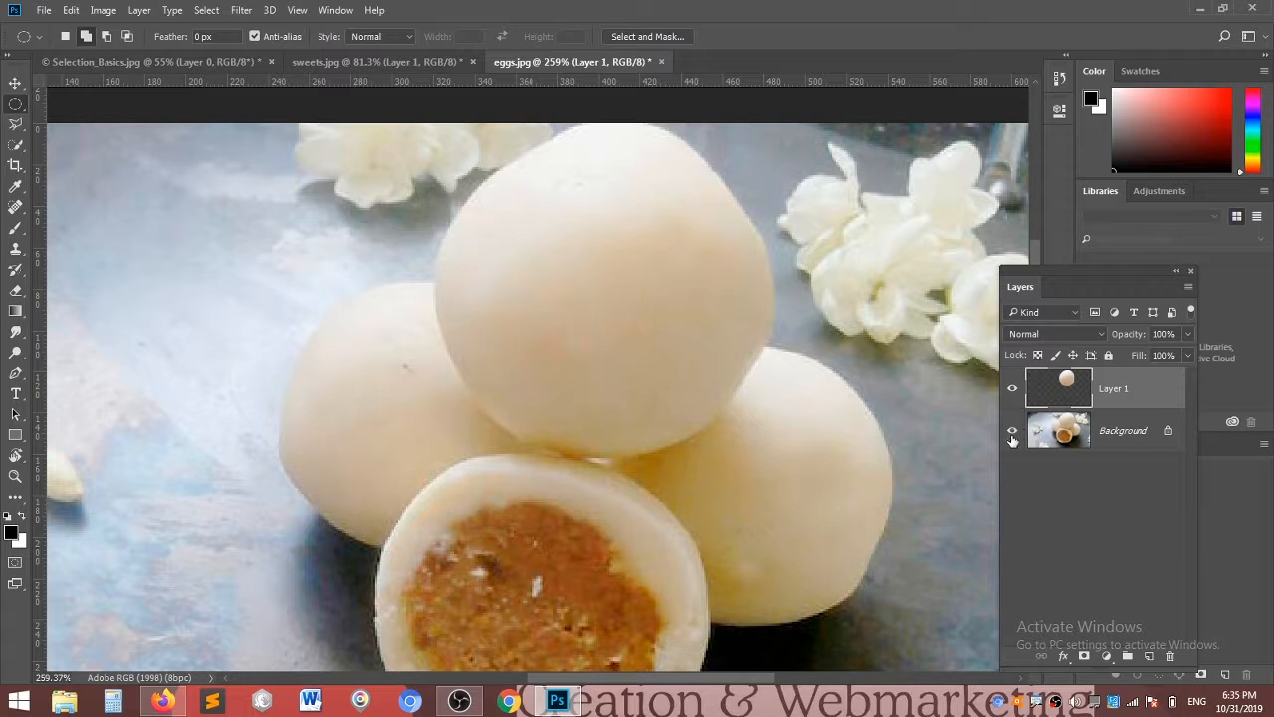
click(1012, 432)
scroll(723, 324, down, 3)
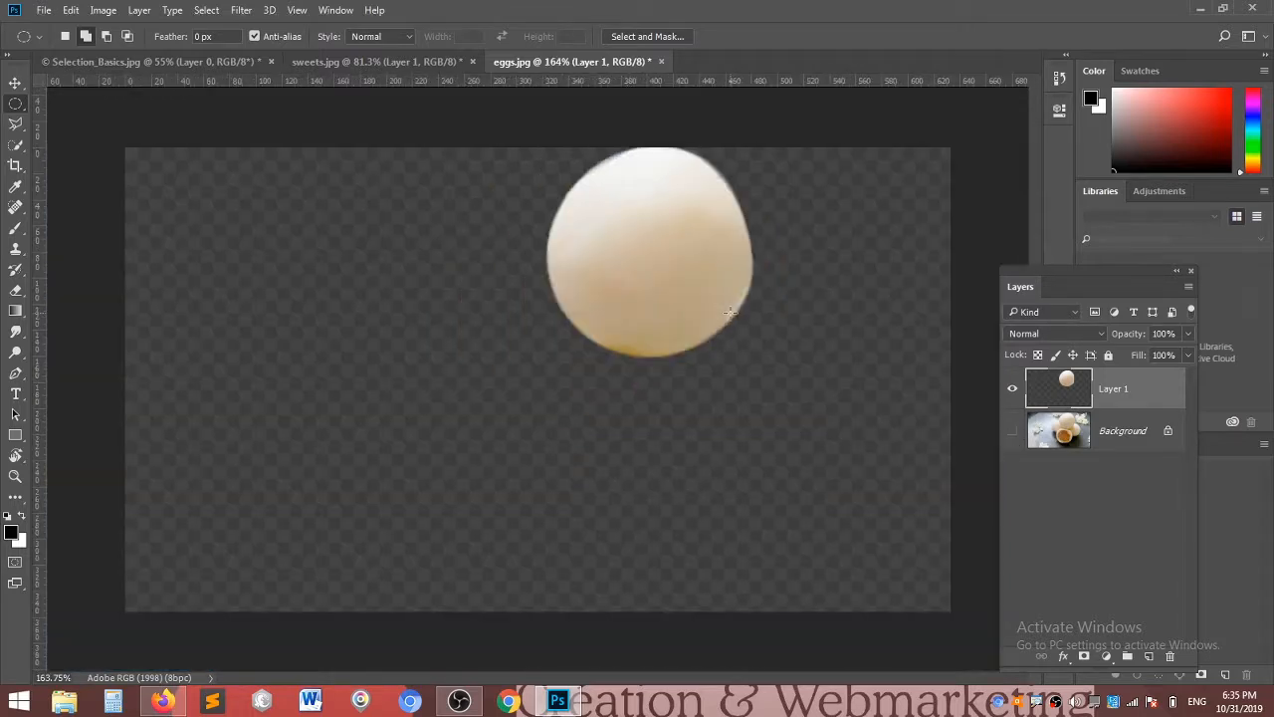
scroll(730, 312, up, 4)
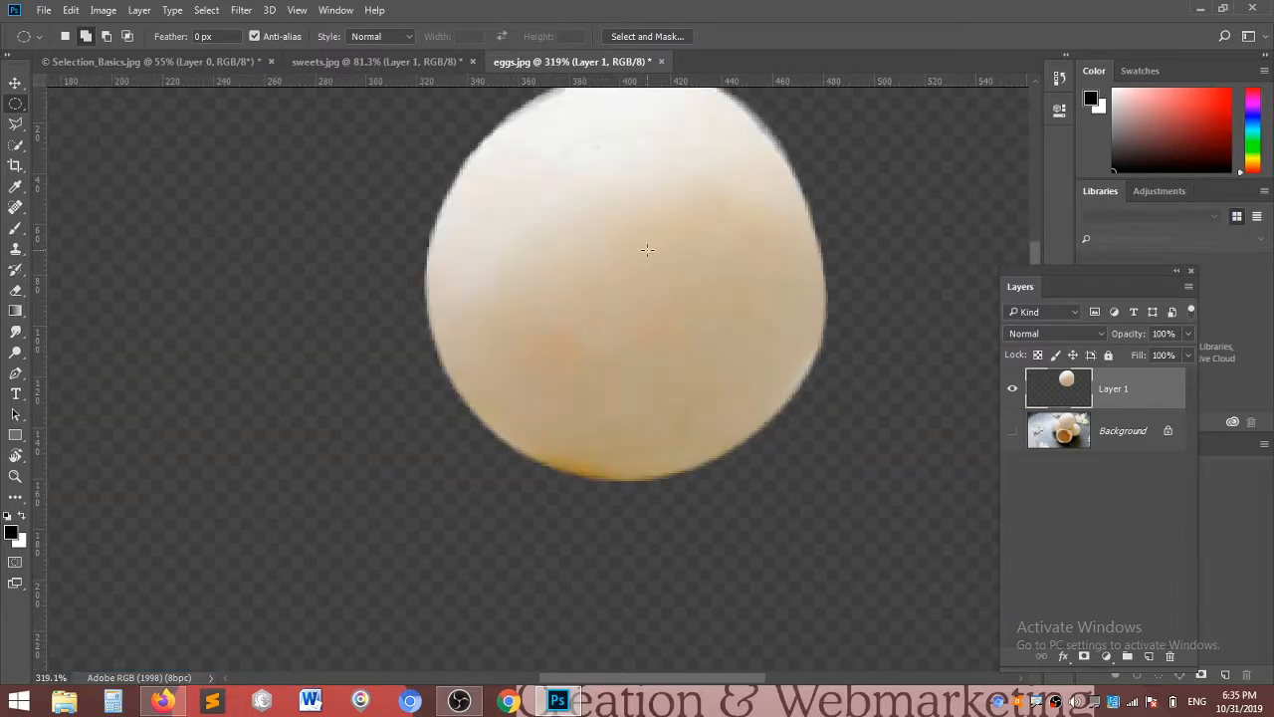
scroll(740, 398, down, 1)
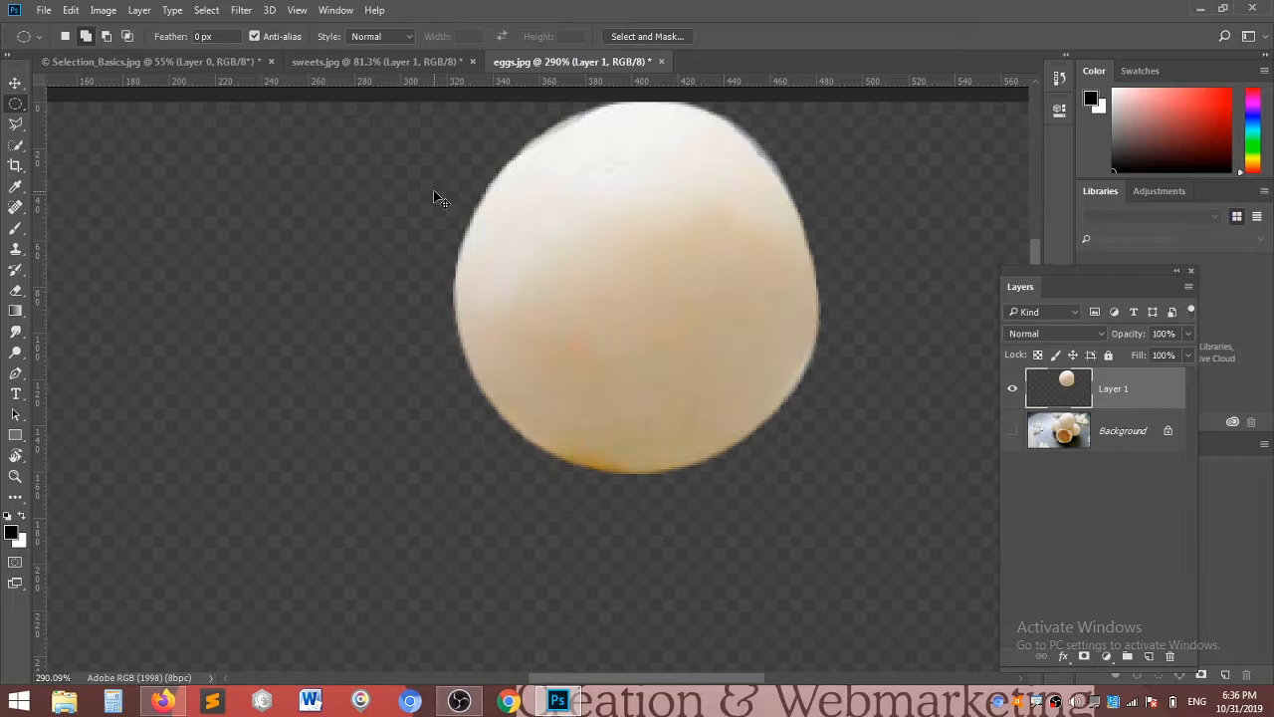
Step: Open Egg_on_white_background.jpg with the working RGB profile Adobe RGB (1998) and convert its Background into the regular layer Layer 0
click(16, 82)
click(44, 9)
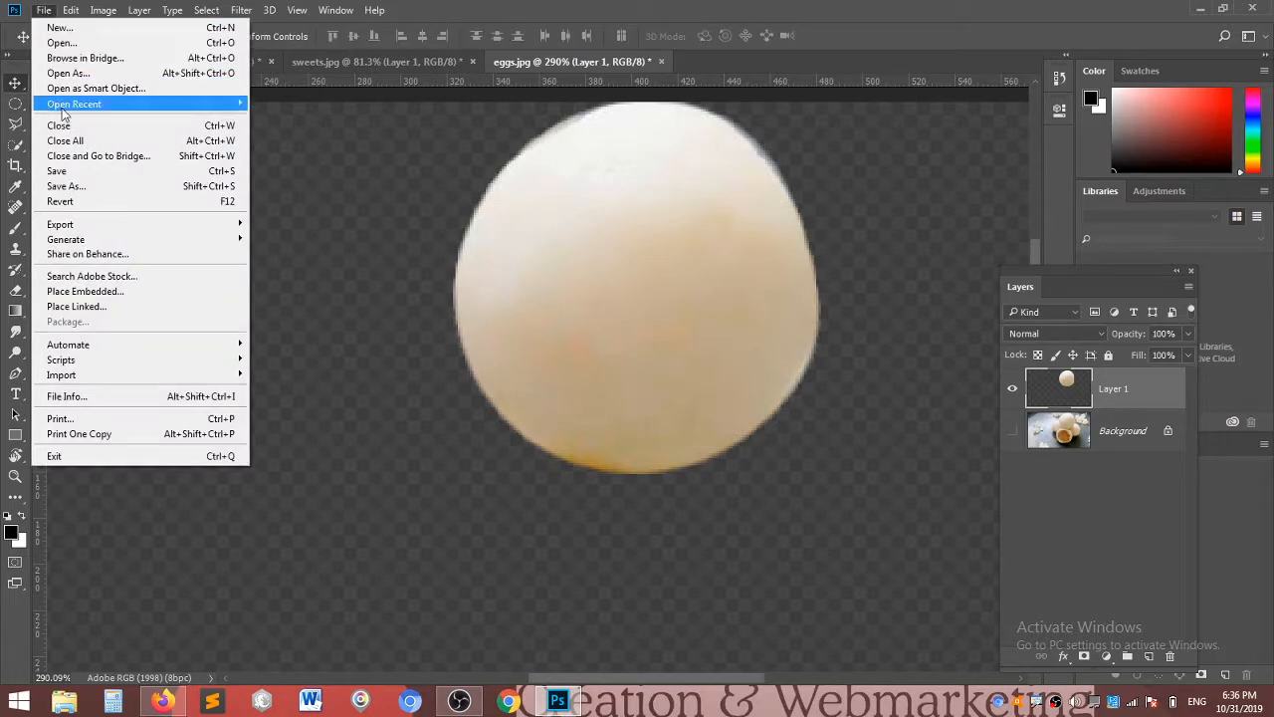
click(67, 43)
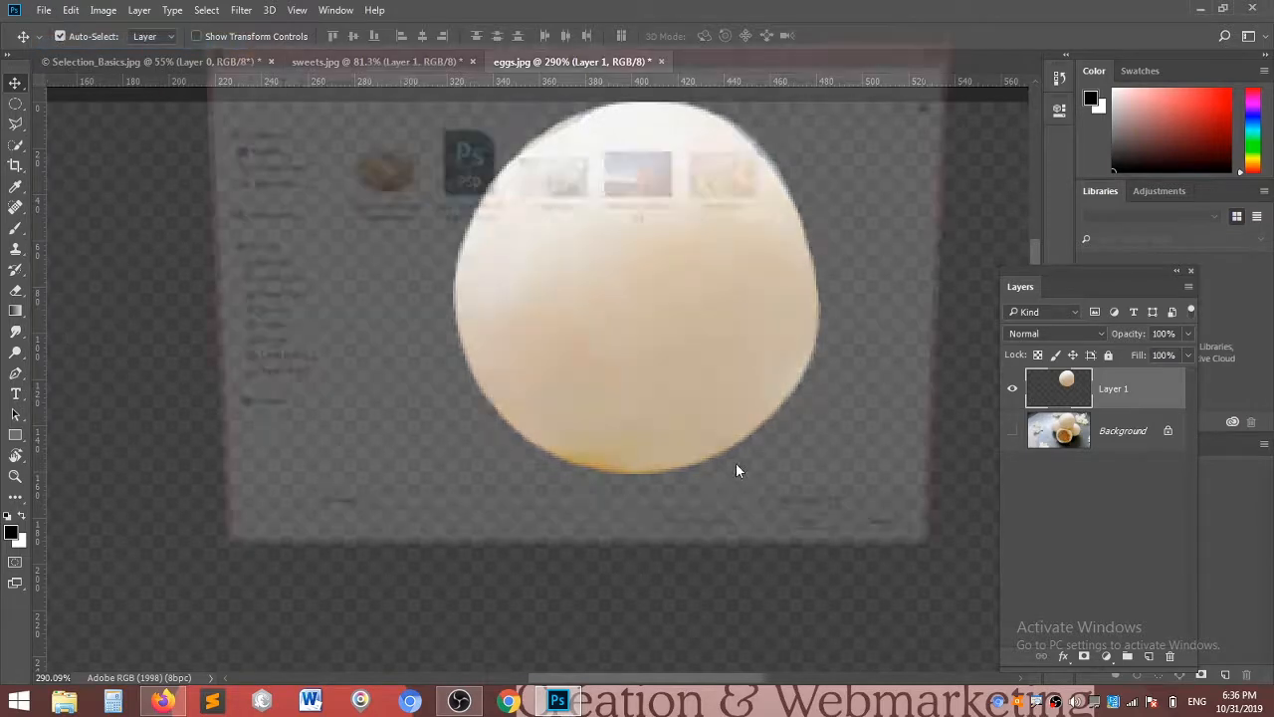
click(370, 174)
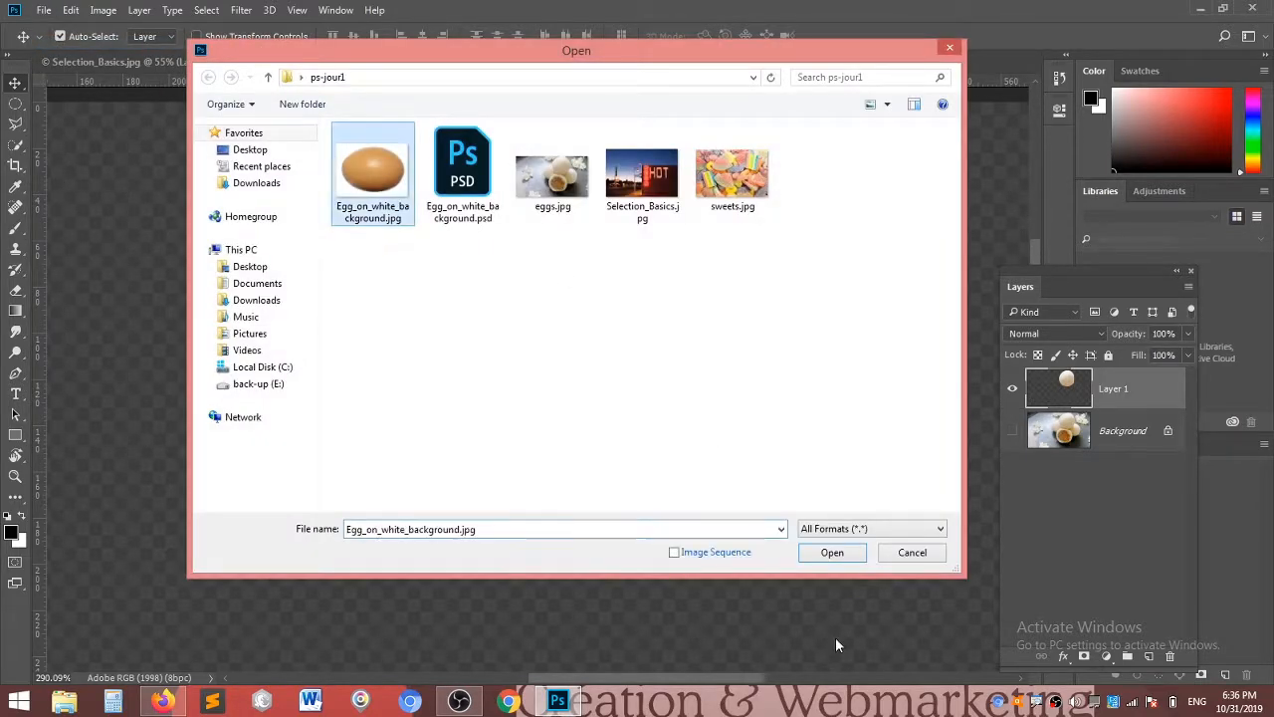
click(833, 554)
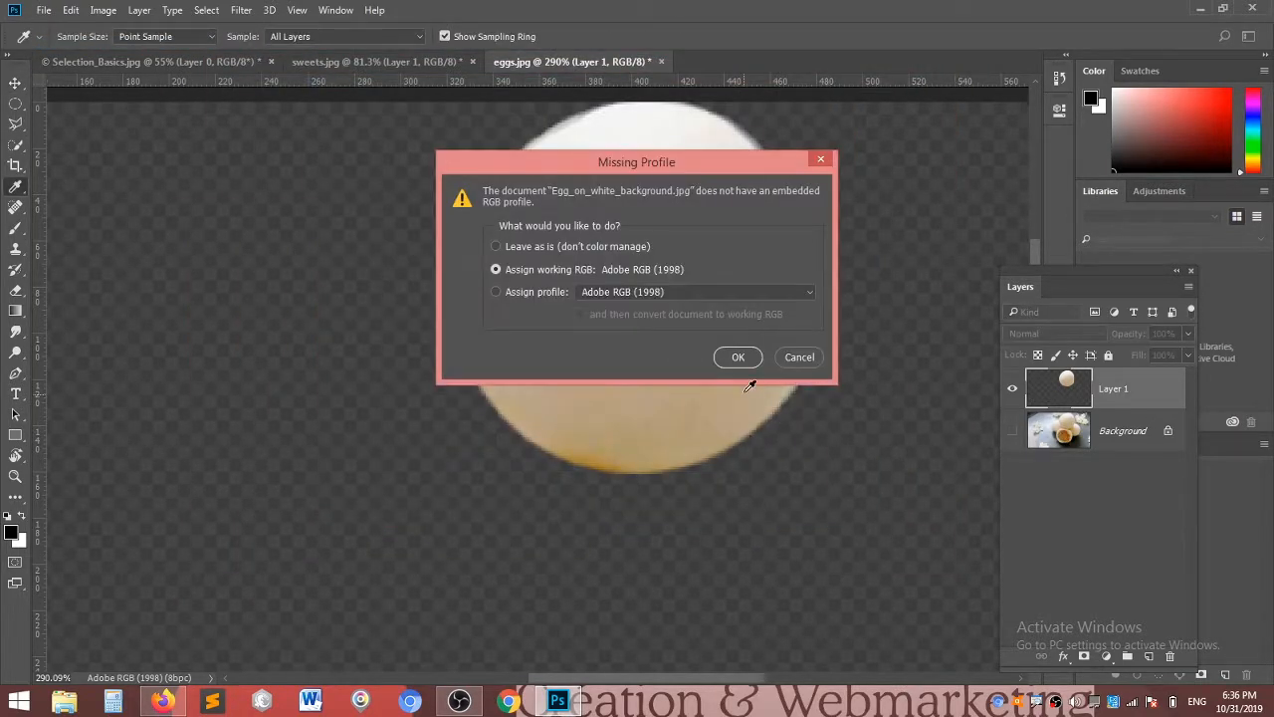
click(737, 358)
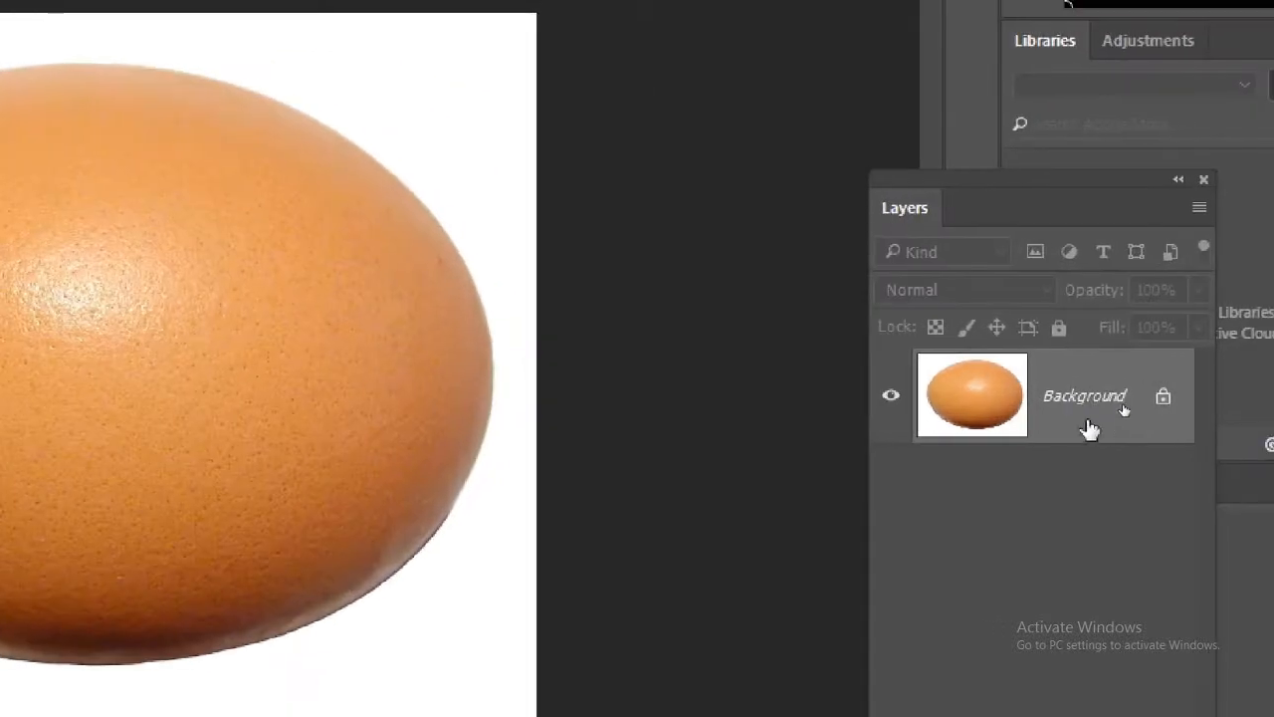
double_click(1068, 412)
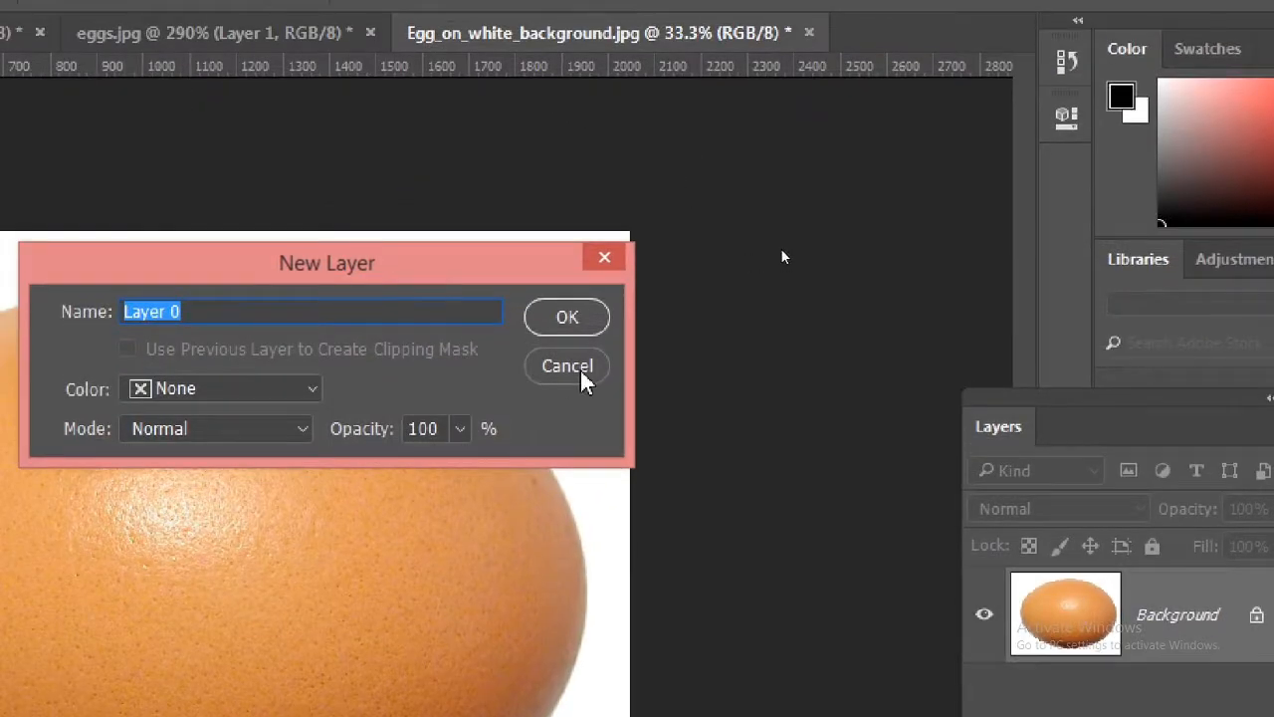
click(568, 316)
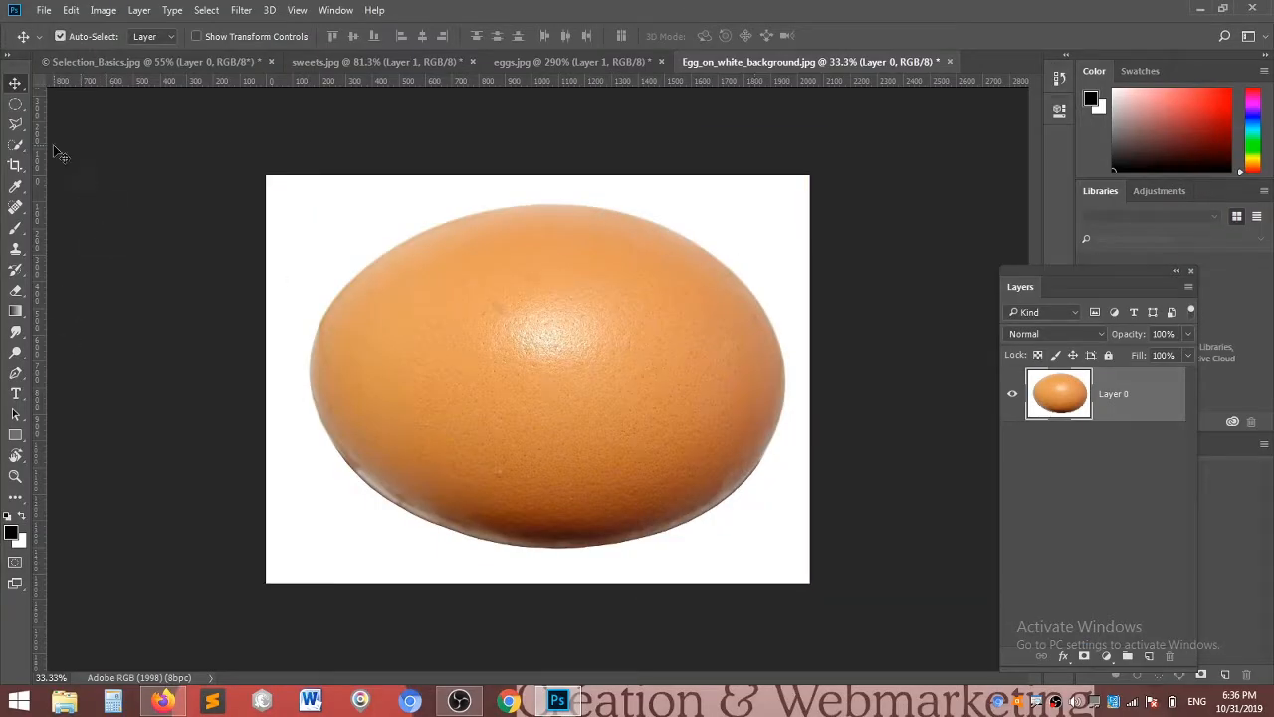
Step: Detach the toolbox so it floats beside the egg image and expand it to two columns
click(22, 146)
click(21, 146)
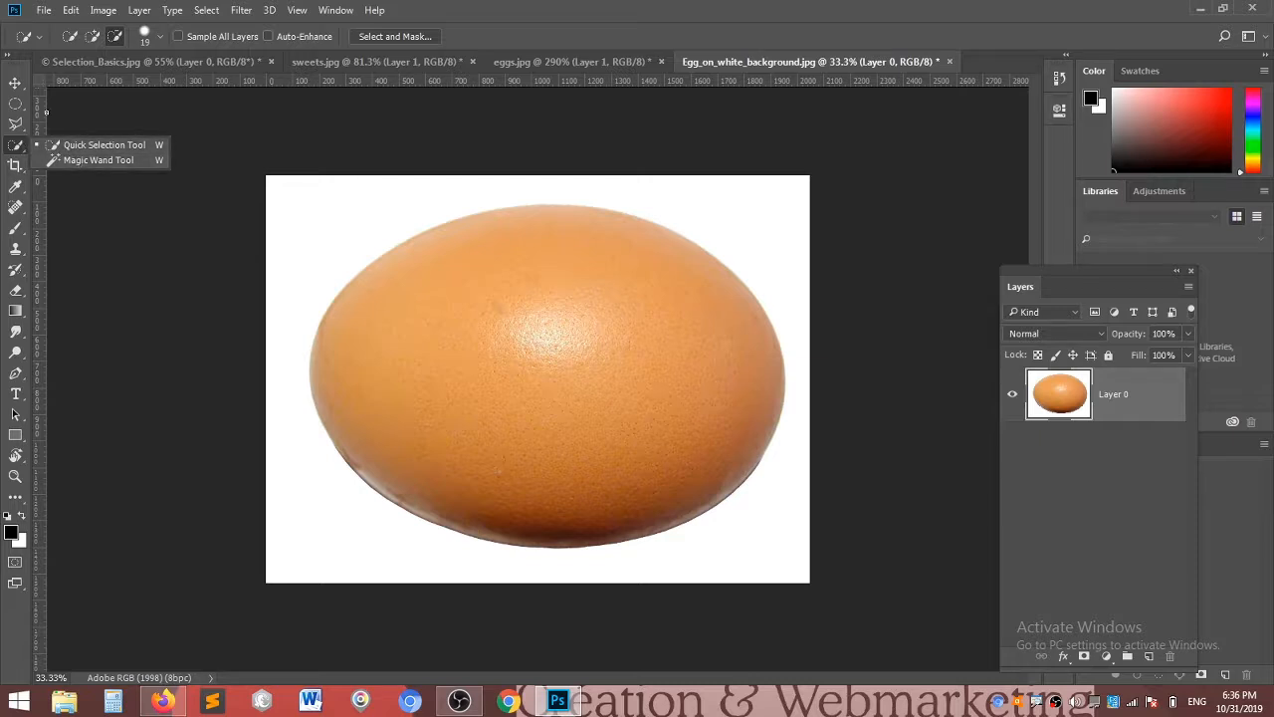
drag(24, 74, 172, 103)
click(173, 98)
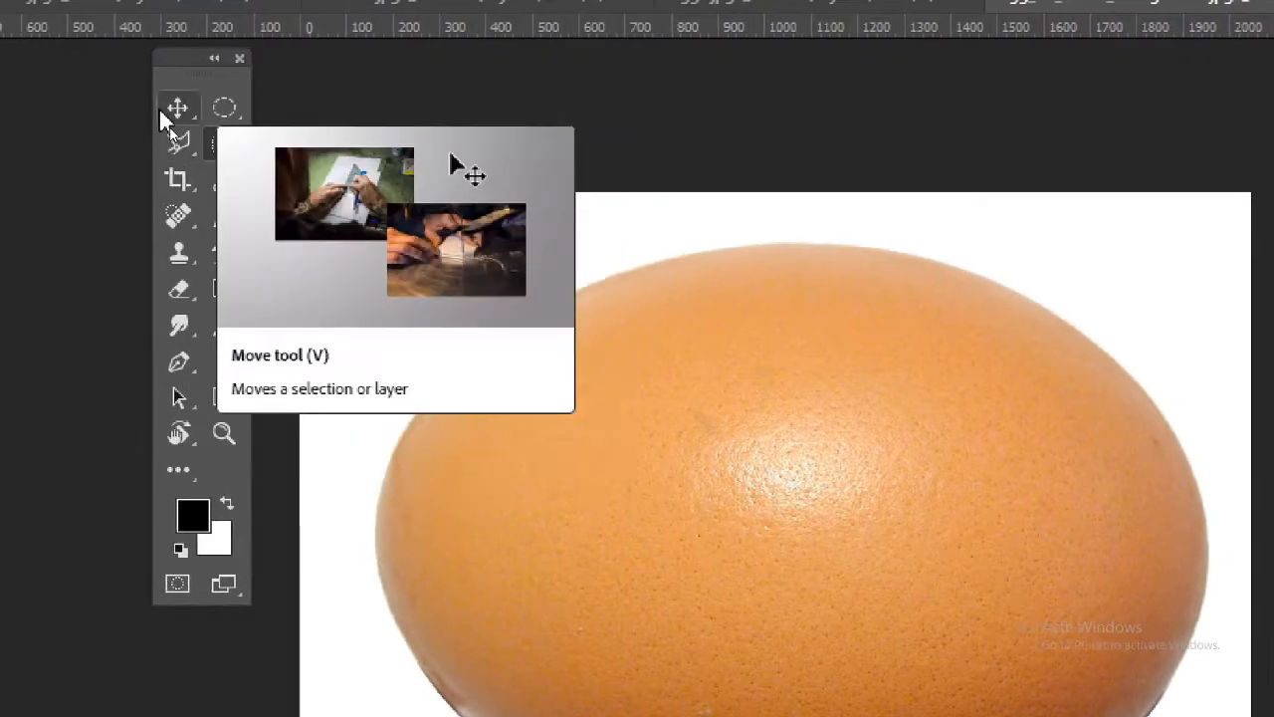
Step: Select the white area around the egg with the Magic Wand tool and delete it from Layer 0
click(224, 146)
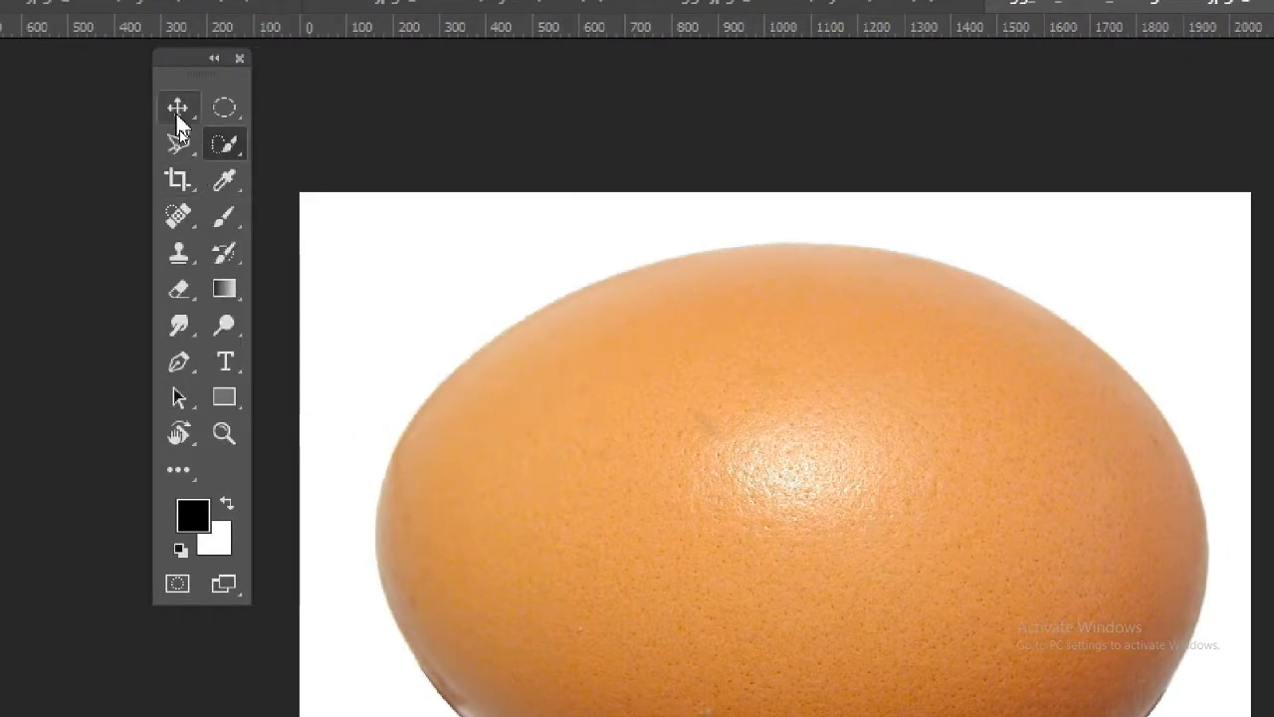
right_click(242, 151)
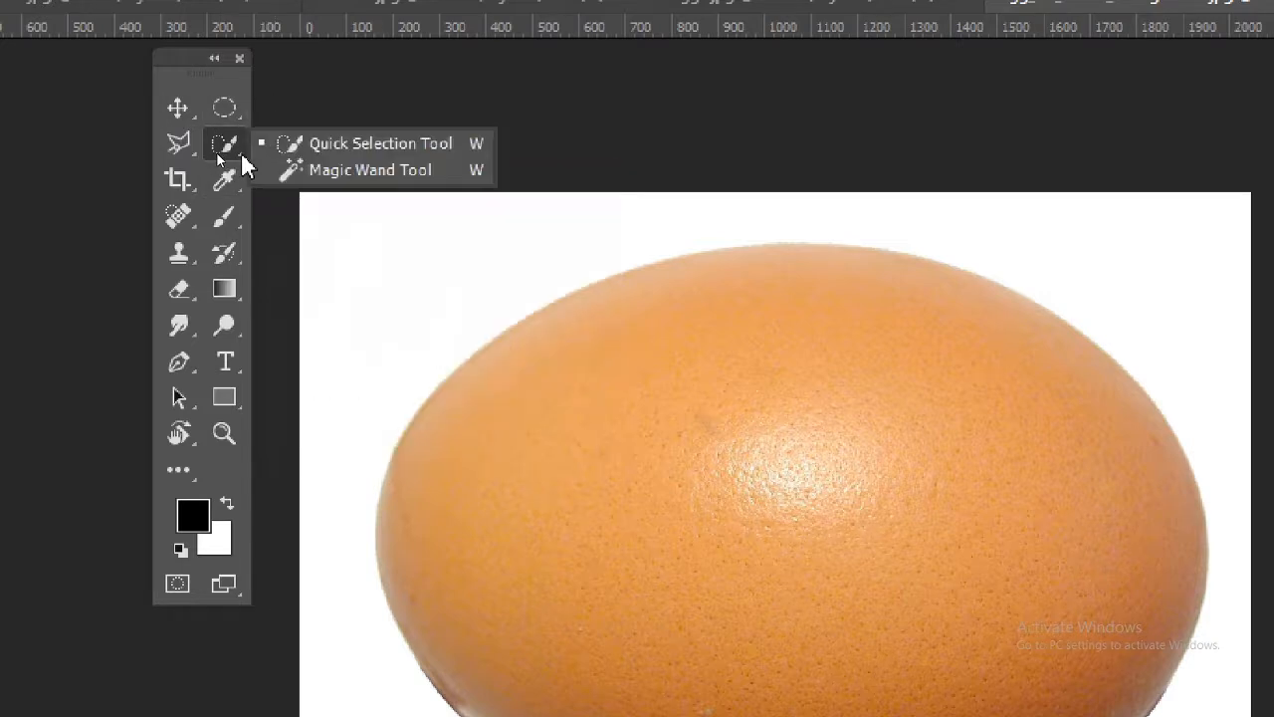
click(391, 171)
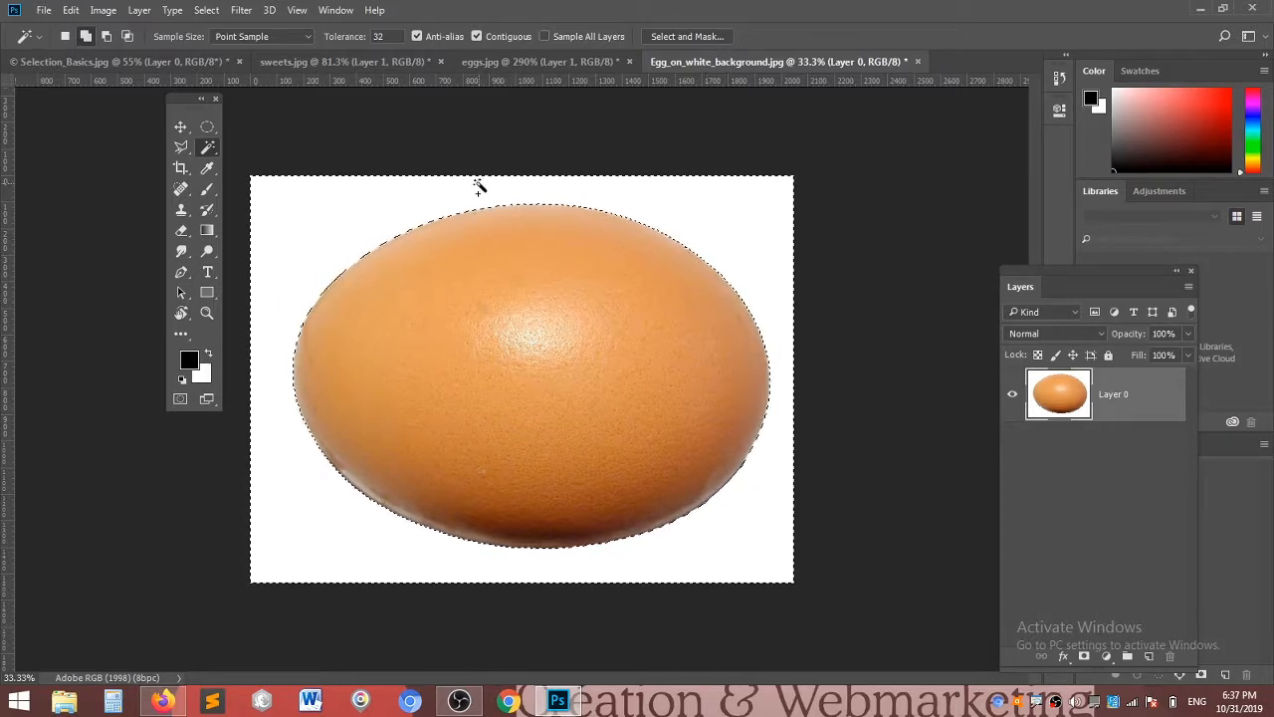
key(Delete)
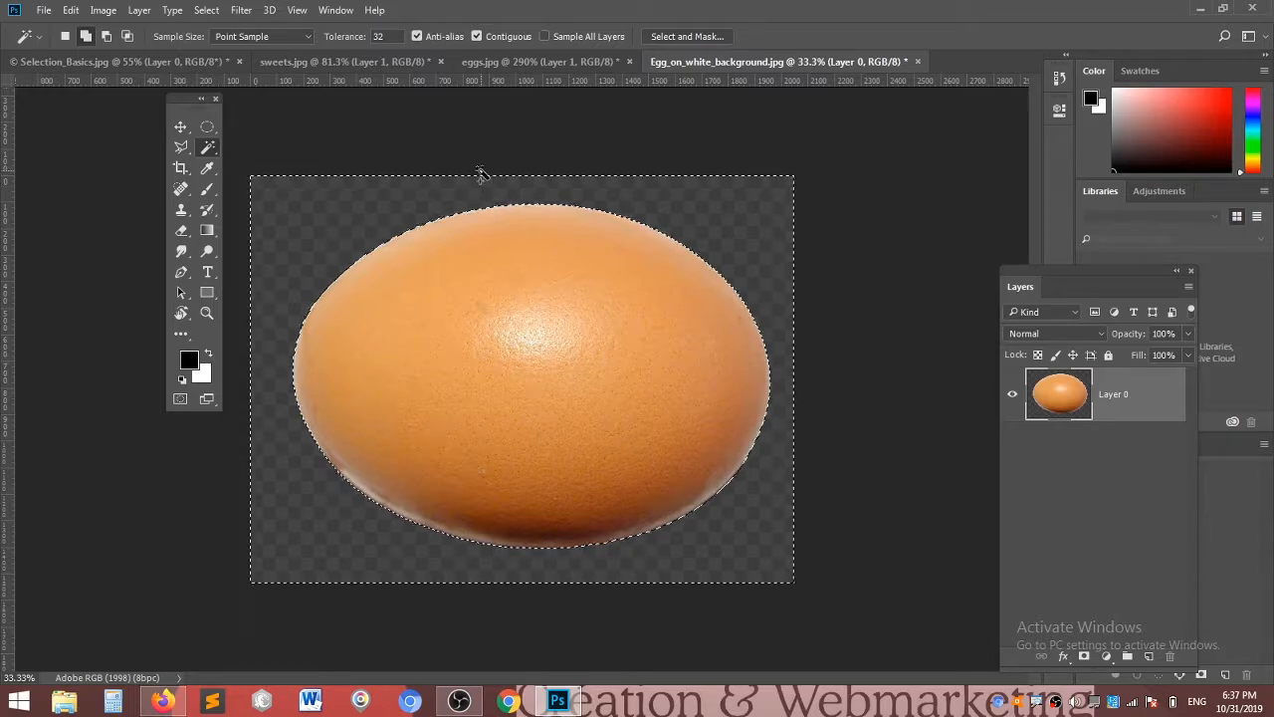